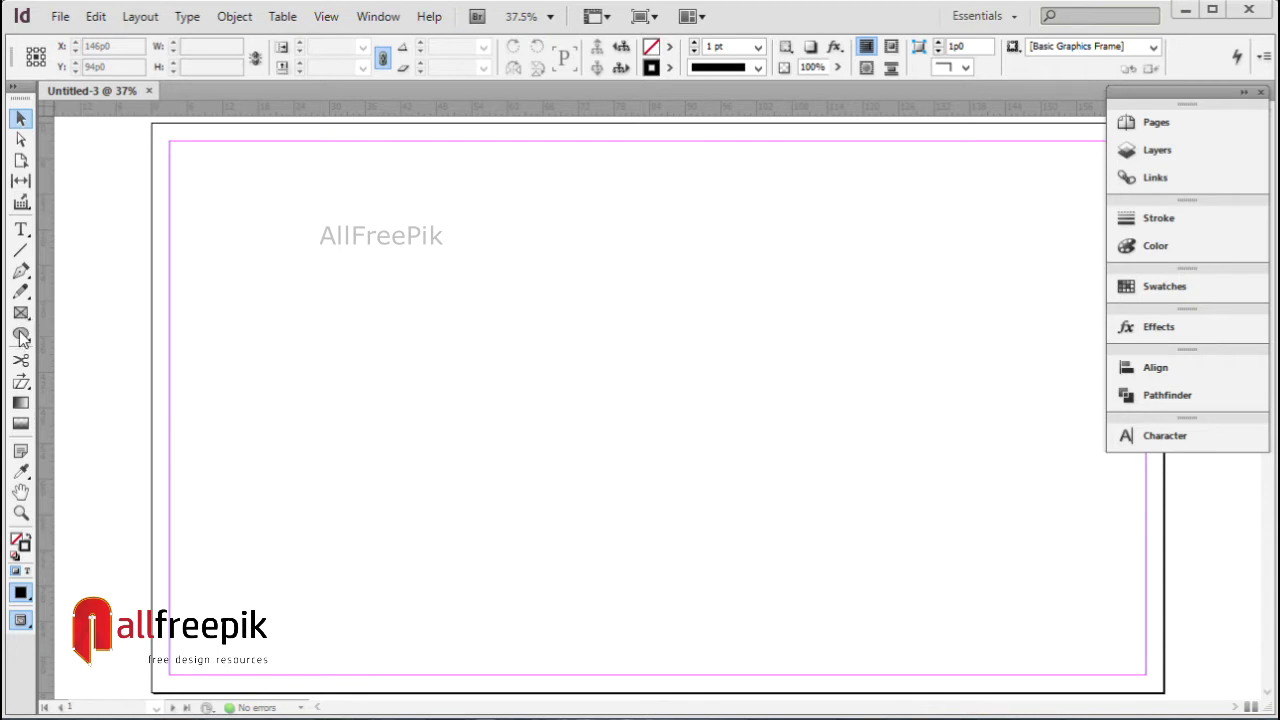
# Draw a large square frame, about 56p8.6 wide, near the page centre with the Rectangle Tool
pyautogui.moveTo(22, 338); pyautogui.dragTo(81, 334)
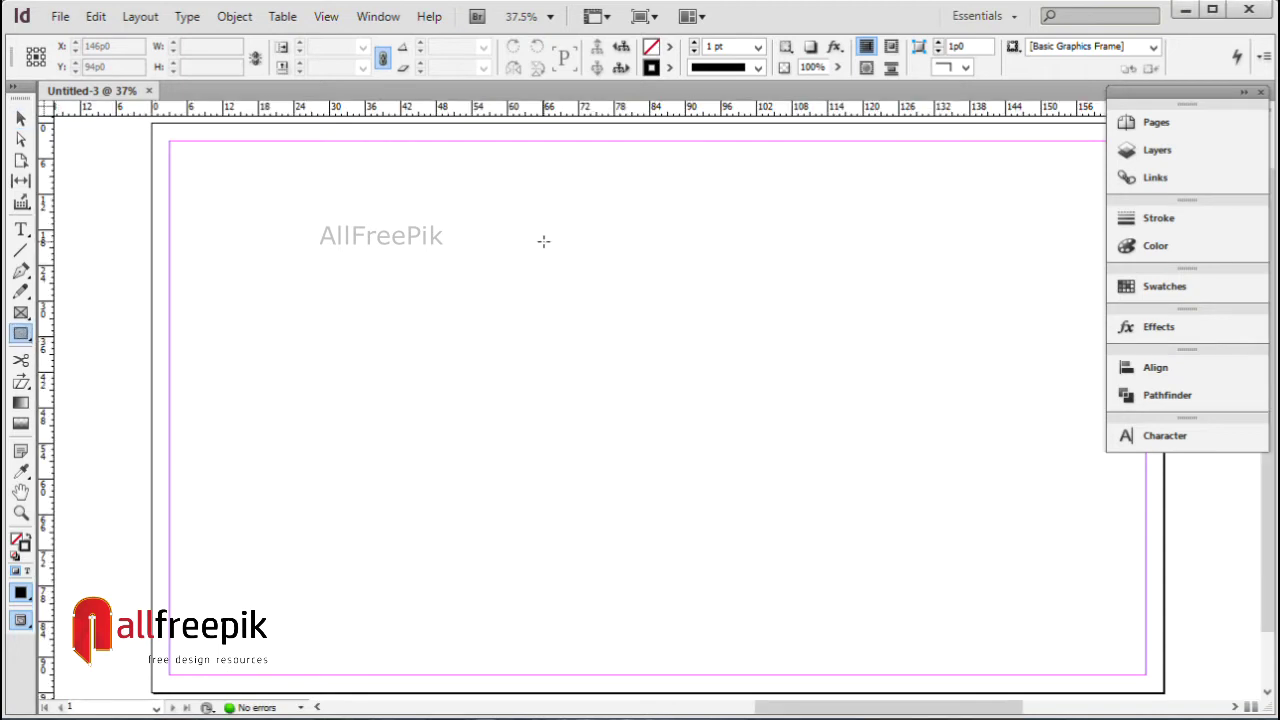
pyautogui.moveTo(478, 222); pyautogui.dragTo(839, 560)
pyautogui.click(21, 120)
pyautogui.click(21, 138)
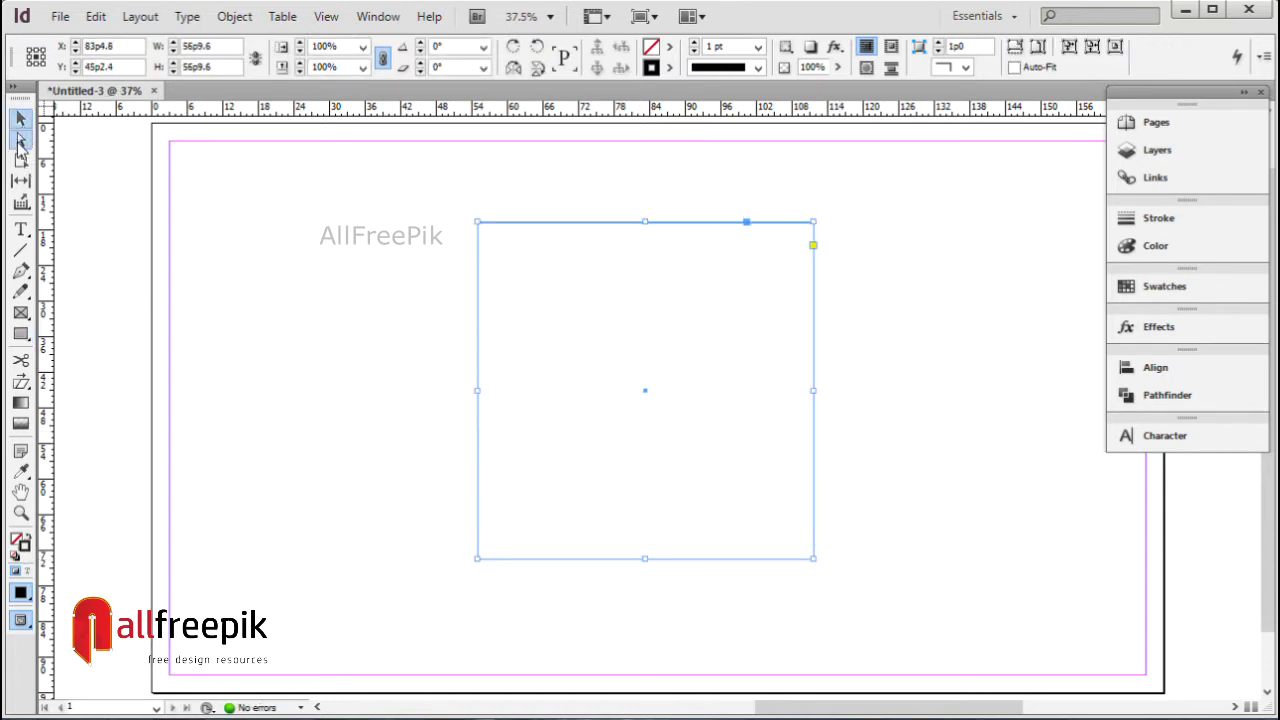
pyautogui.click(22, 119)
# Fill the square with [Black], set its stroke to [None], and nudge it slightly left
pyautogui.click(669, 67)
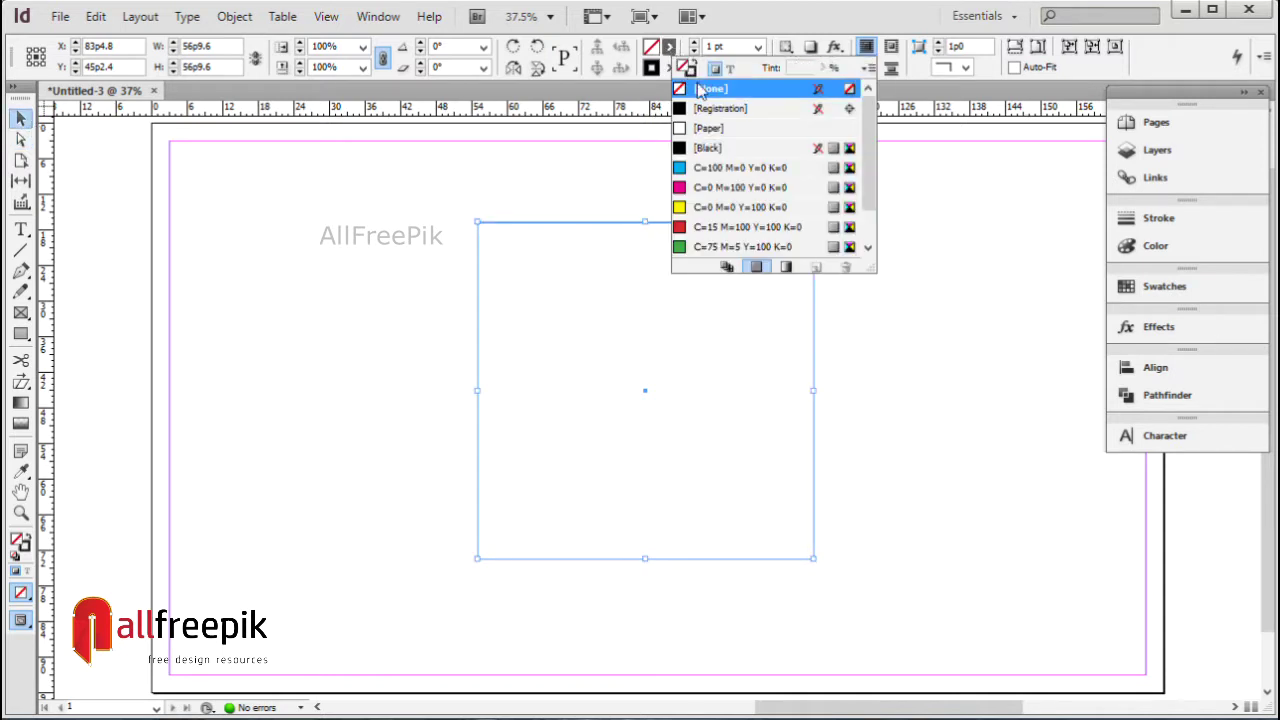
pyautogui.click(712, 148)
pyautogui.click(669, 67)
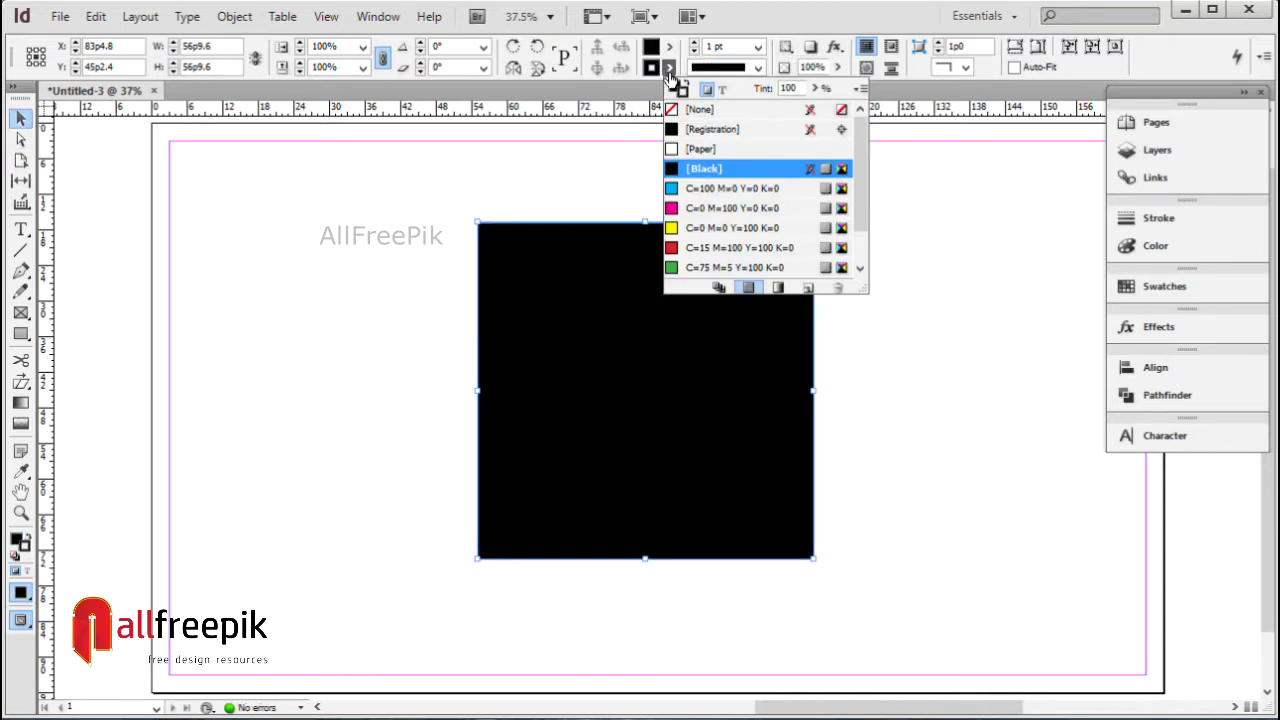
pyautogui.click(700, 109)
pyautogui.moveTo(636, 339); pyautogui.dragTo(618, 337)
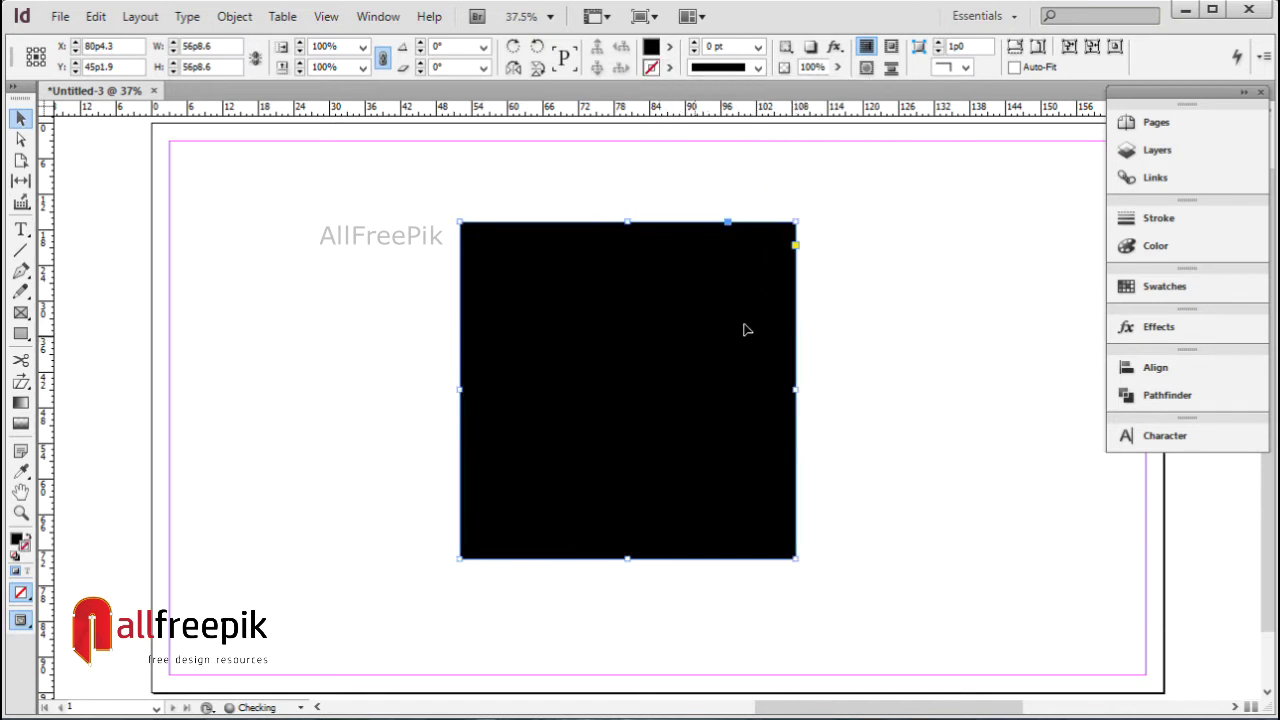
pyautogui.click(889, 314)
pyautogui.click(755, 367)
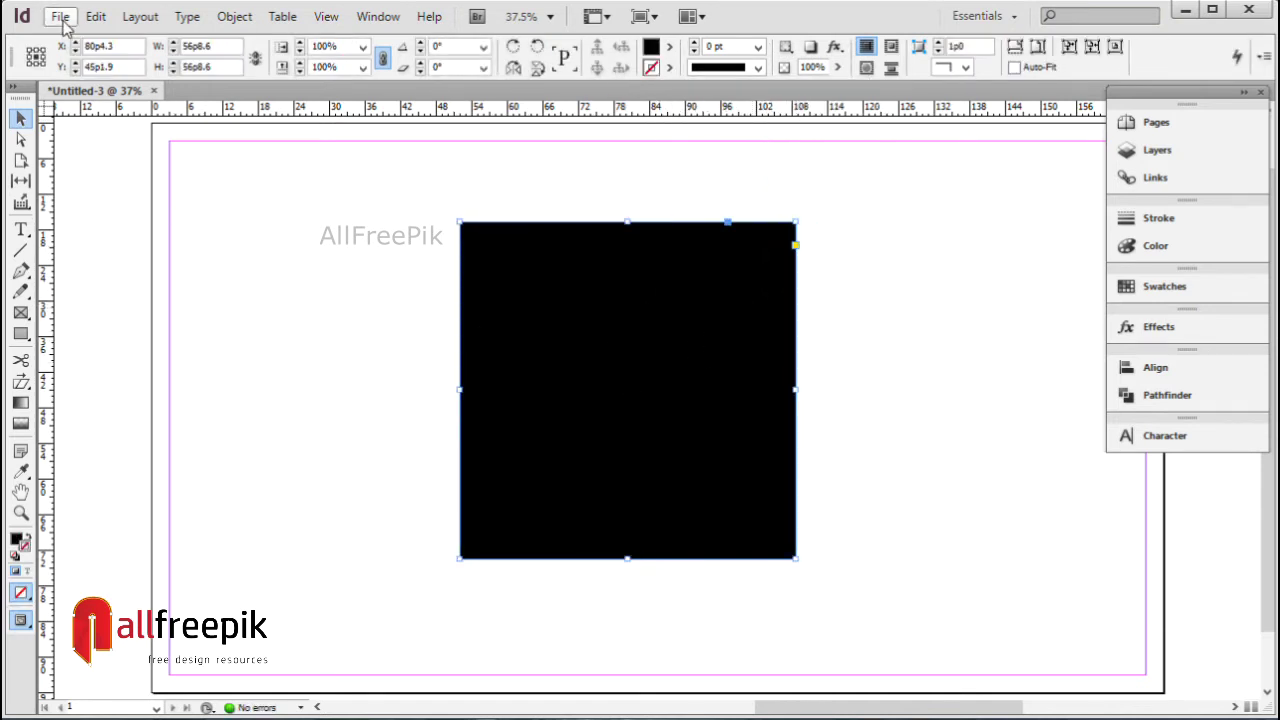
# In Corner Options, unlink corners and set top-left, bottom-left and top-right sizes to 10p0
pyautogui.click(234, 16)
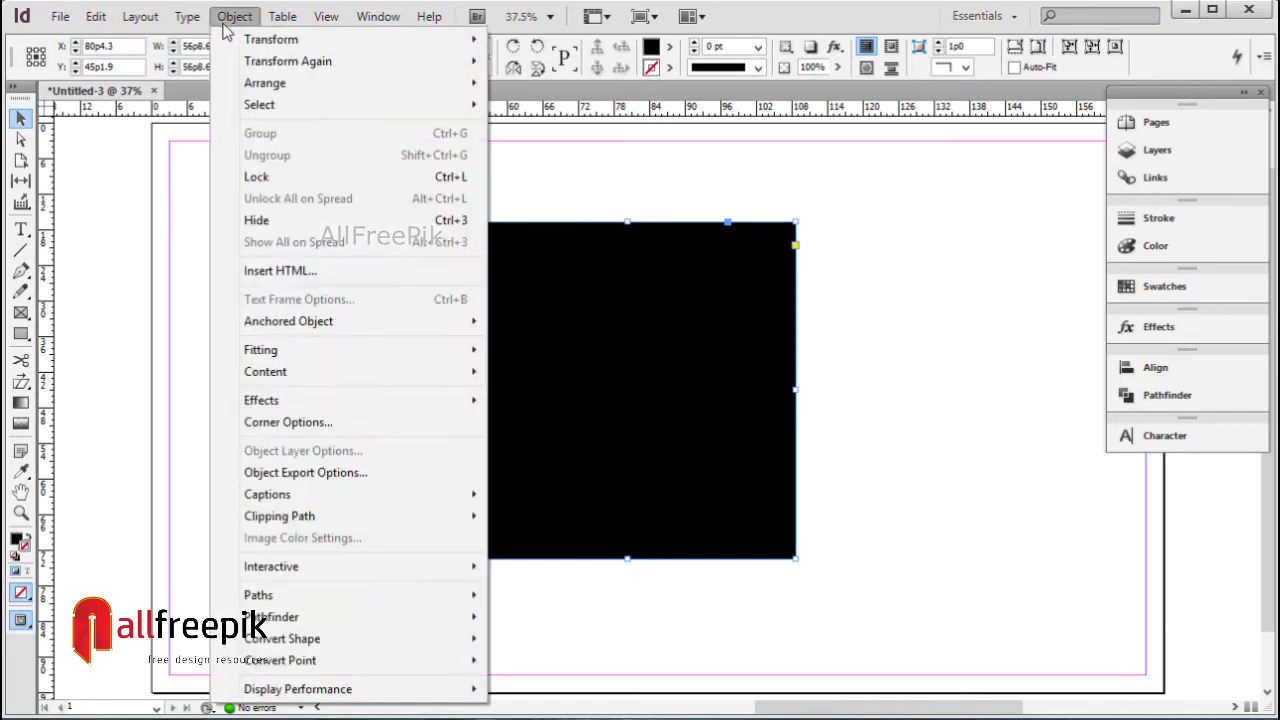
pyautogui.moveTo(279, 594)
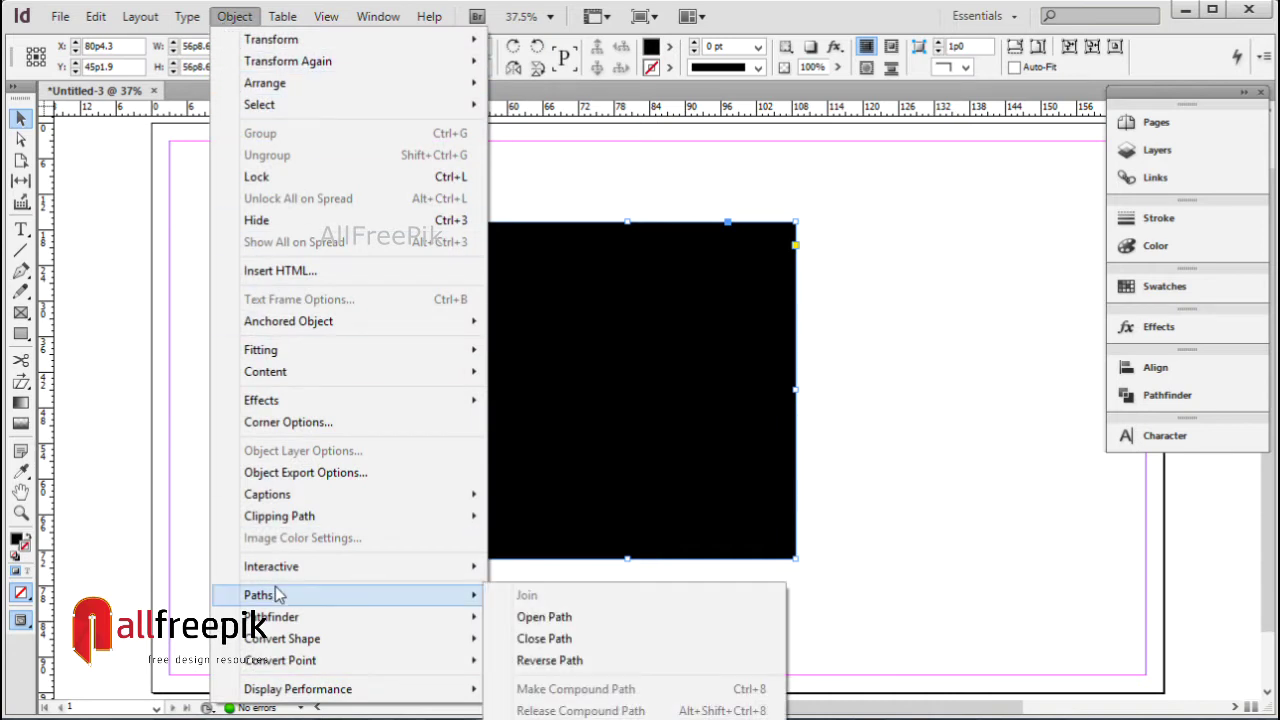
pyautogui.click(314, 424)
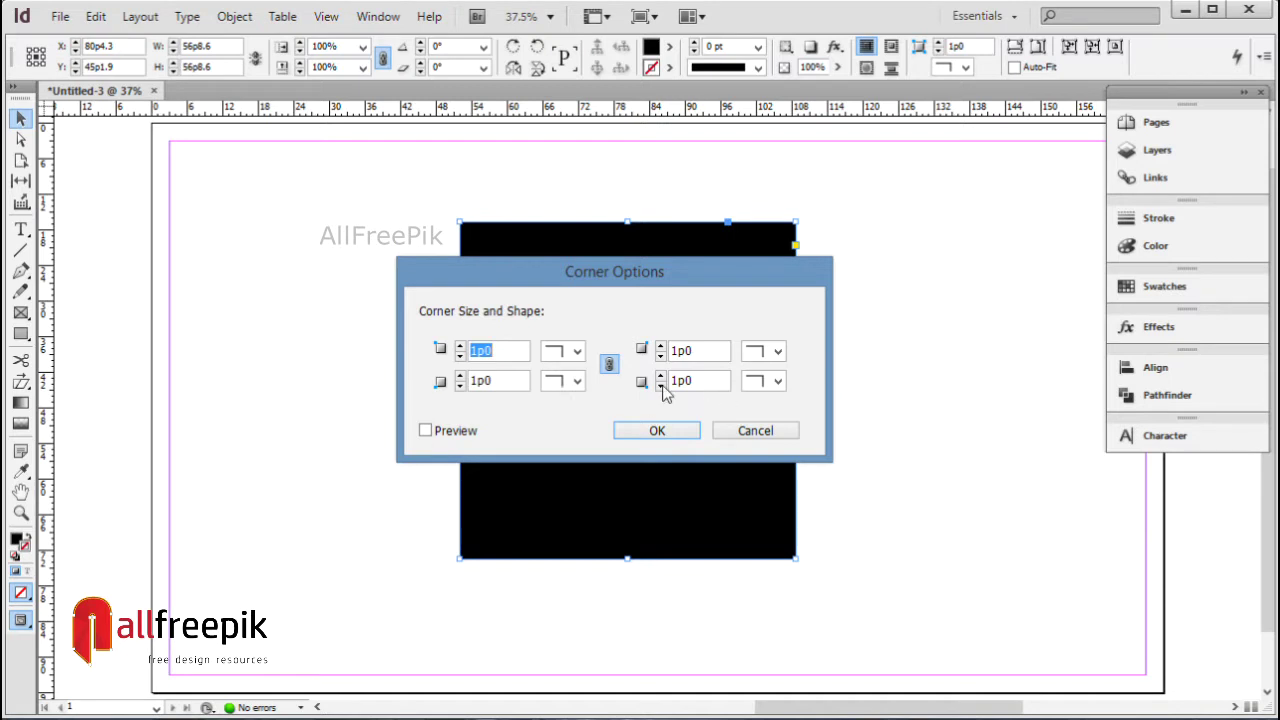
pyautogui.click(611, 365)
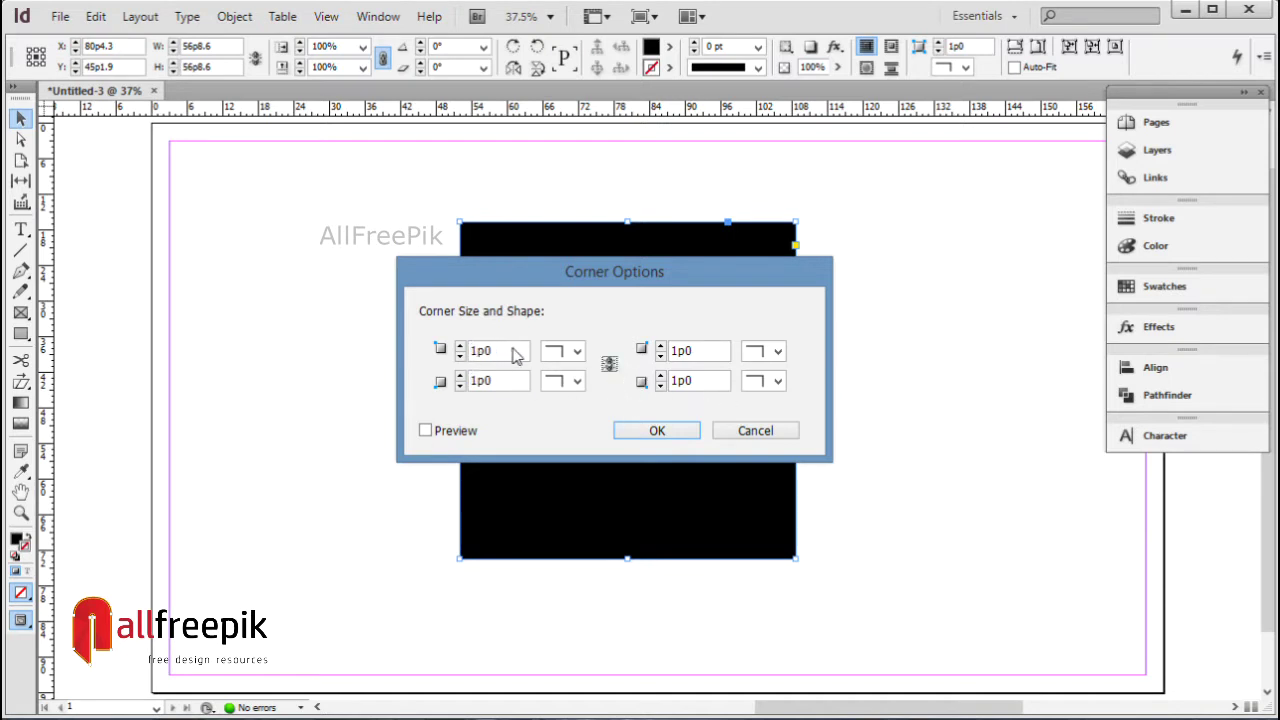
pyautogui.moveTo(515, 357); pyautogui.dragTo(458, 355)
pyautogui.press('Tab')
pyautogui.press('Tab')
pyautogui.press('Tab')
pyautogui.moveTo(515, 385); pyautogui.dragTo(458, 382)
pyautogui.write('10')
pyautogui.moveTo(712, 353); pyautogui.dragTo(662, 350)
pyautogui.write('1')
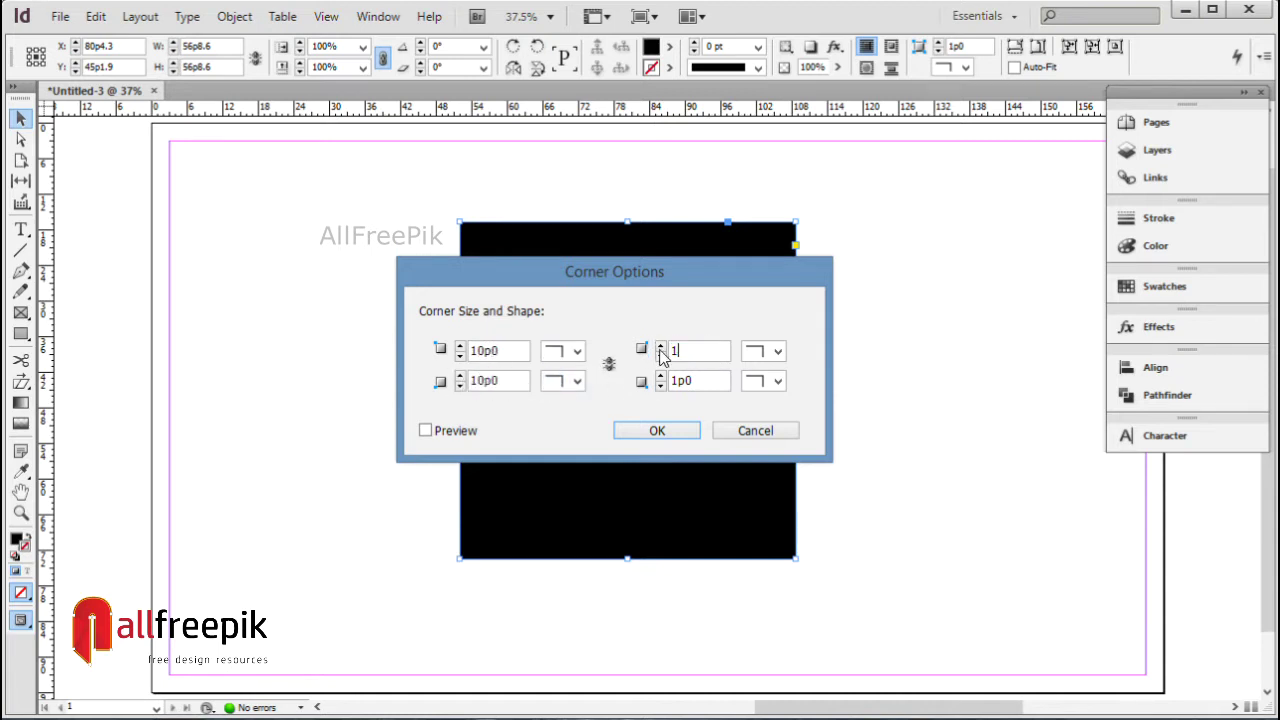
pyautogui.doubleClick(702, 381)
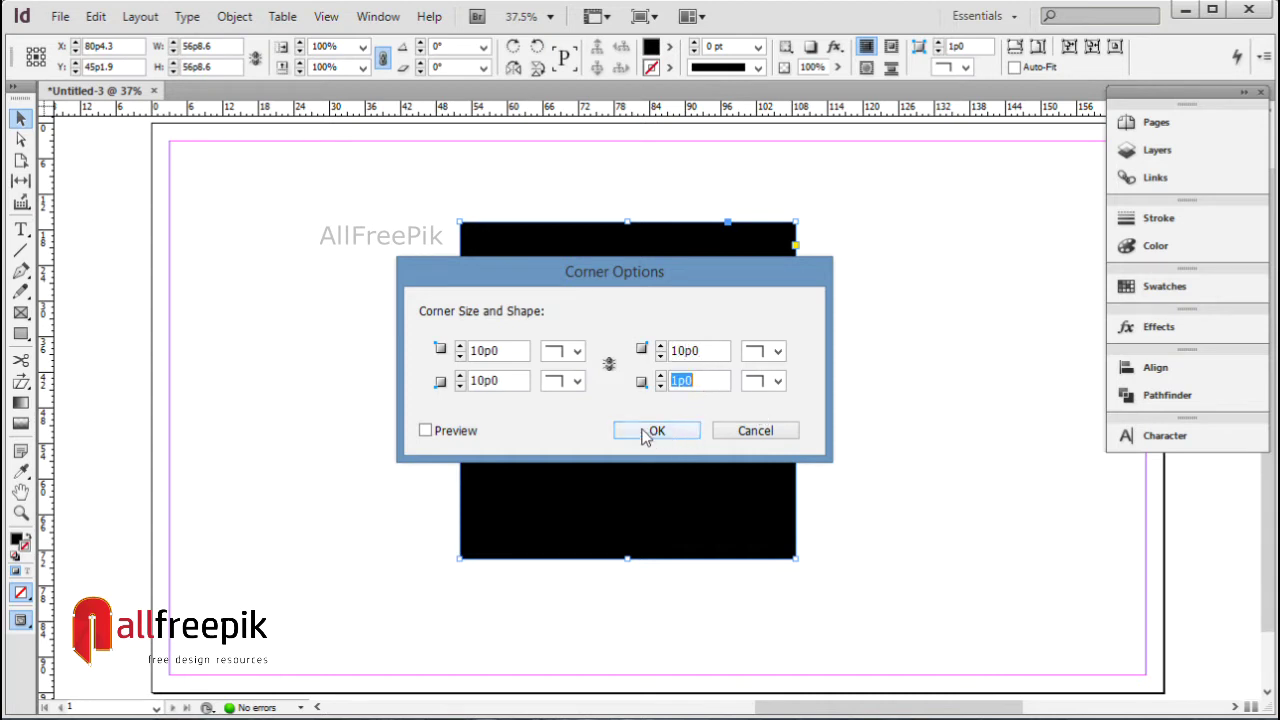
# Make those three corners Rounded with Preview on, leaving bottom-right square, and apply
pyautogui.click(465, 433)
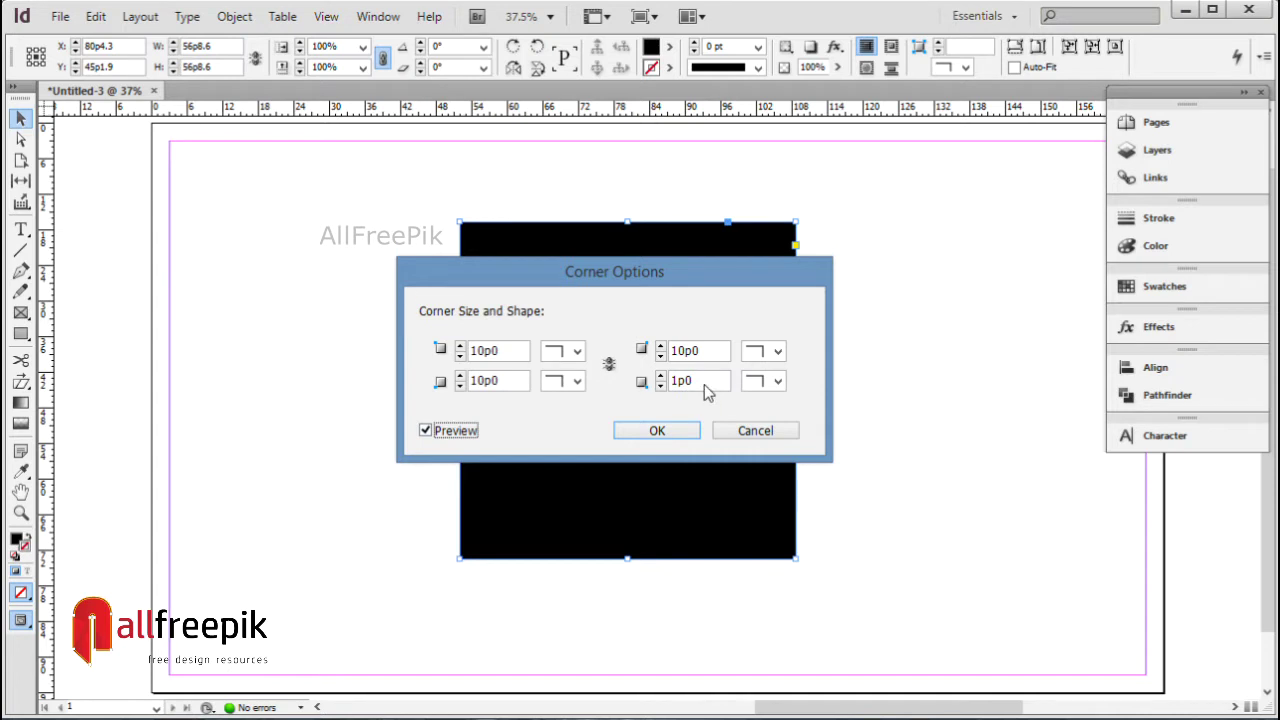
pyautogui.click(577, 351)
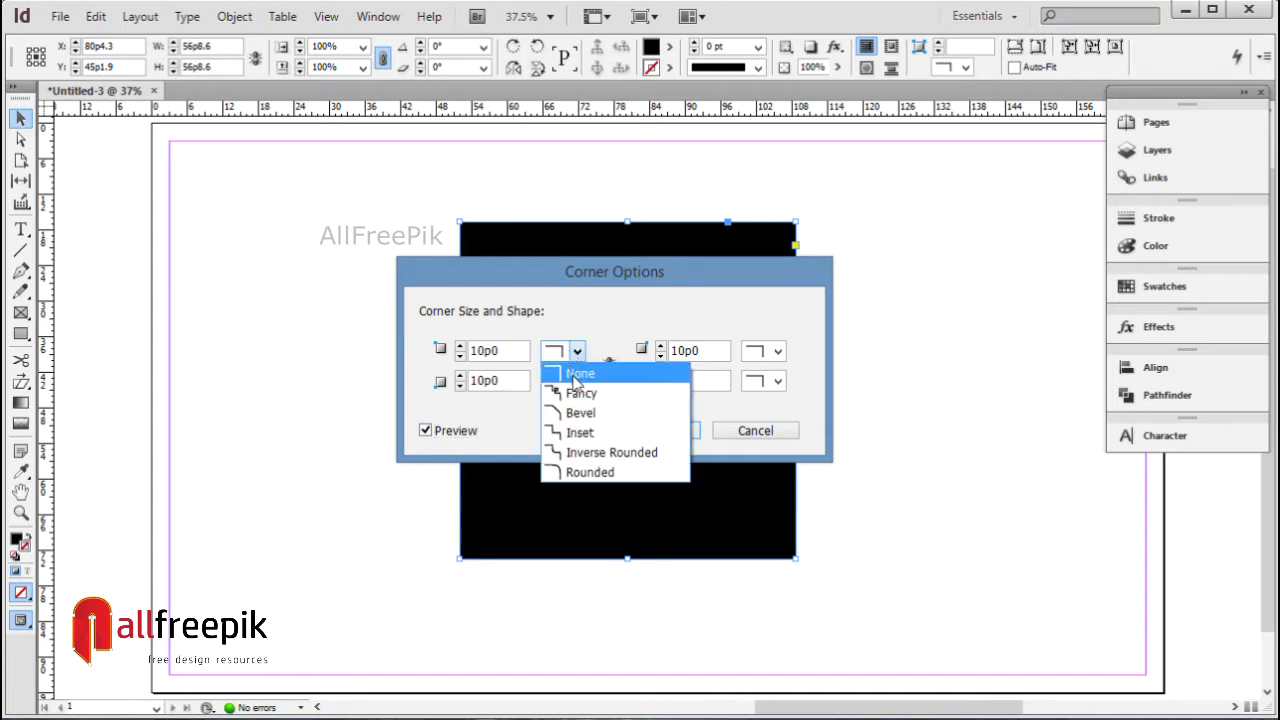
pyautogui.click(580, 474)
pyautogui.click(577, 381)
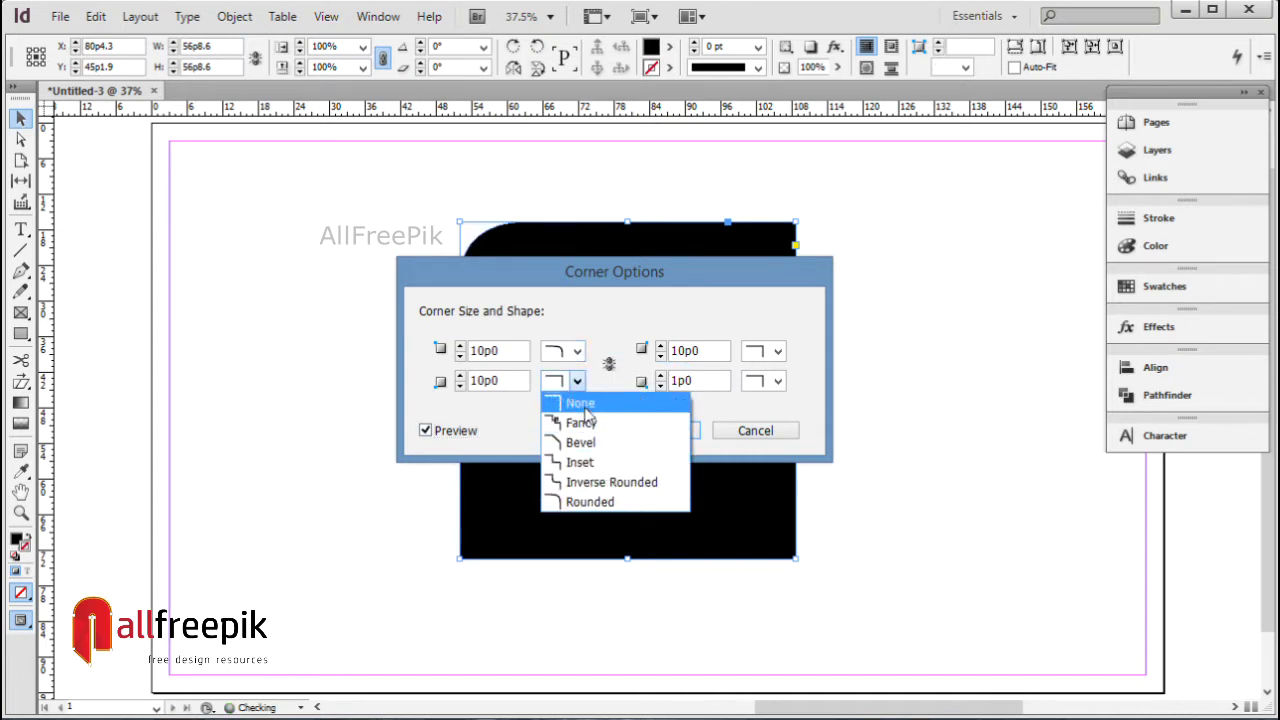
pyautogui.click(589, 502)
pyautogui.click(777, 351)
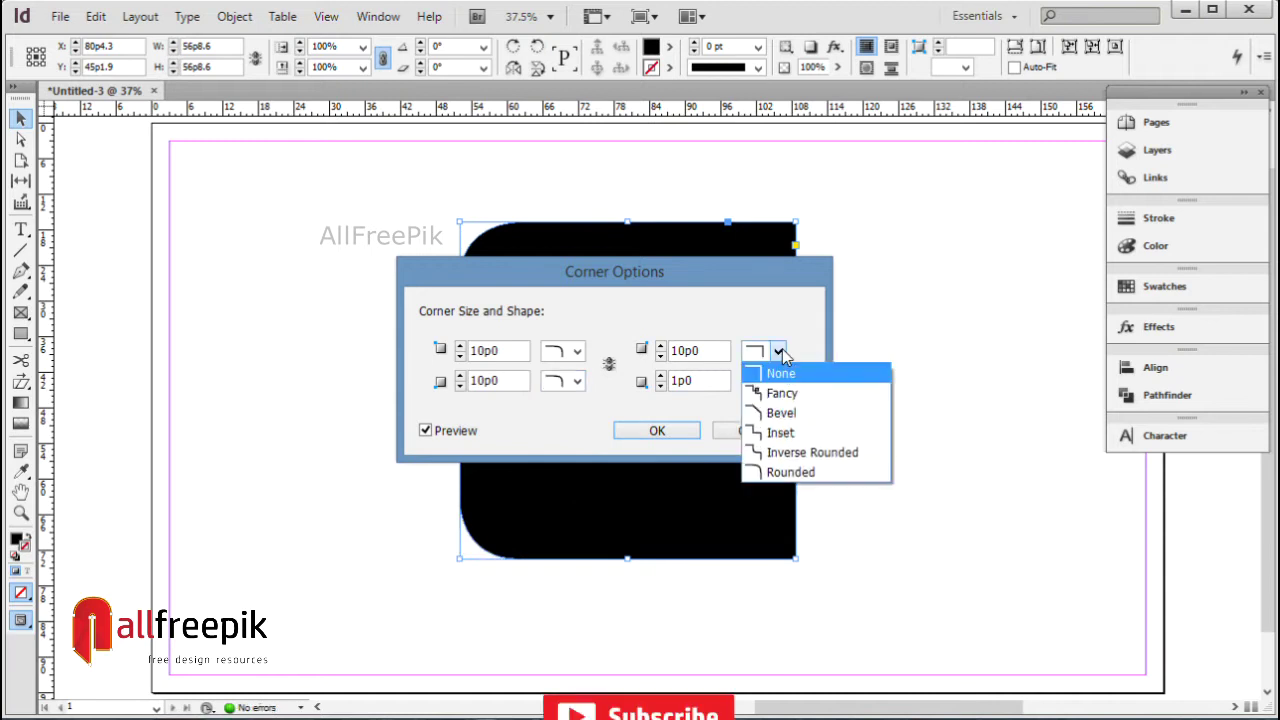
pyautogui.click(783, 472)
pyautogui.moveTo(764, 280); pyautogui.dragTo(868, 352)
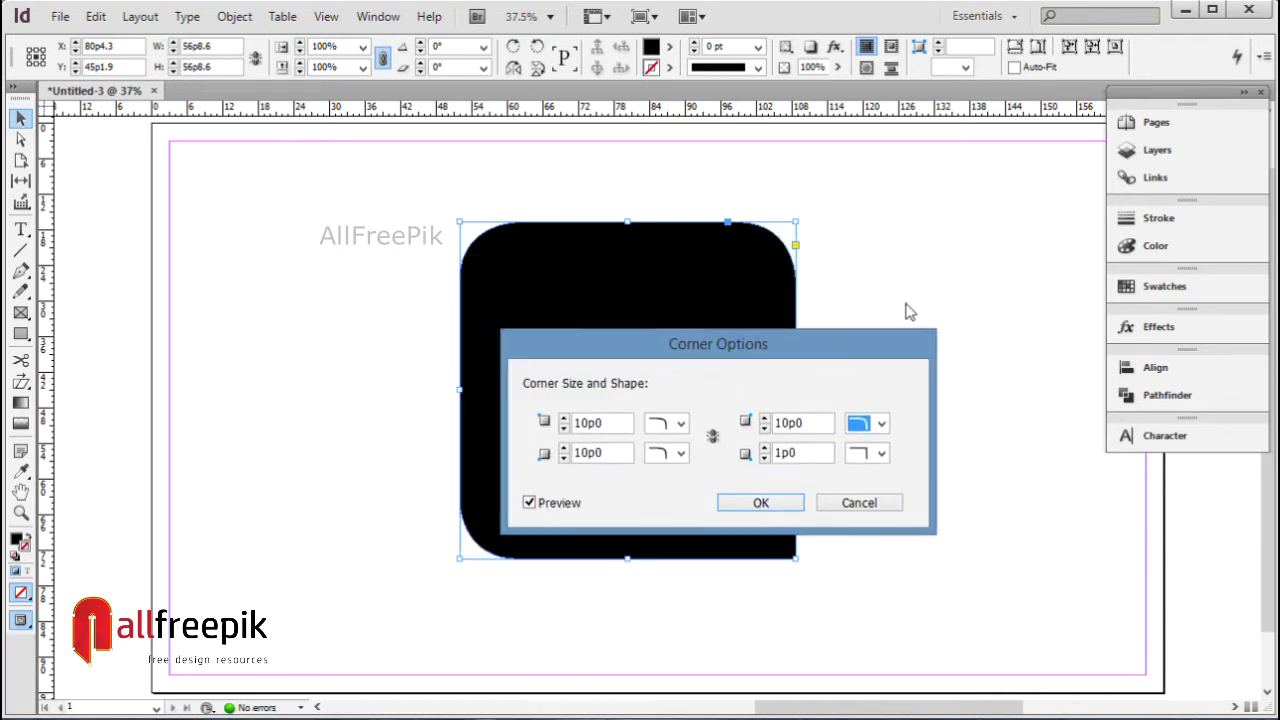
pyautogui.moveTo(908, 312); pyautogui.dragTo(903, 238)
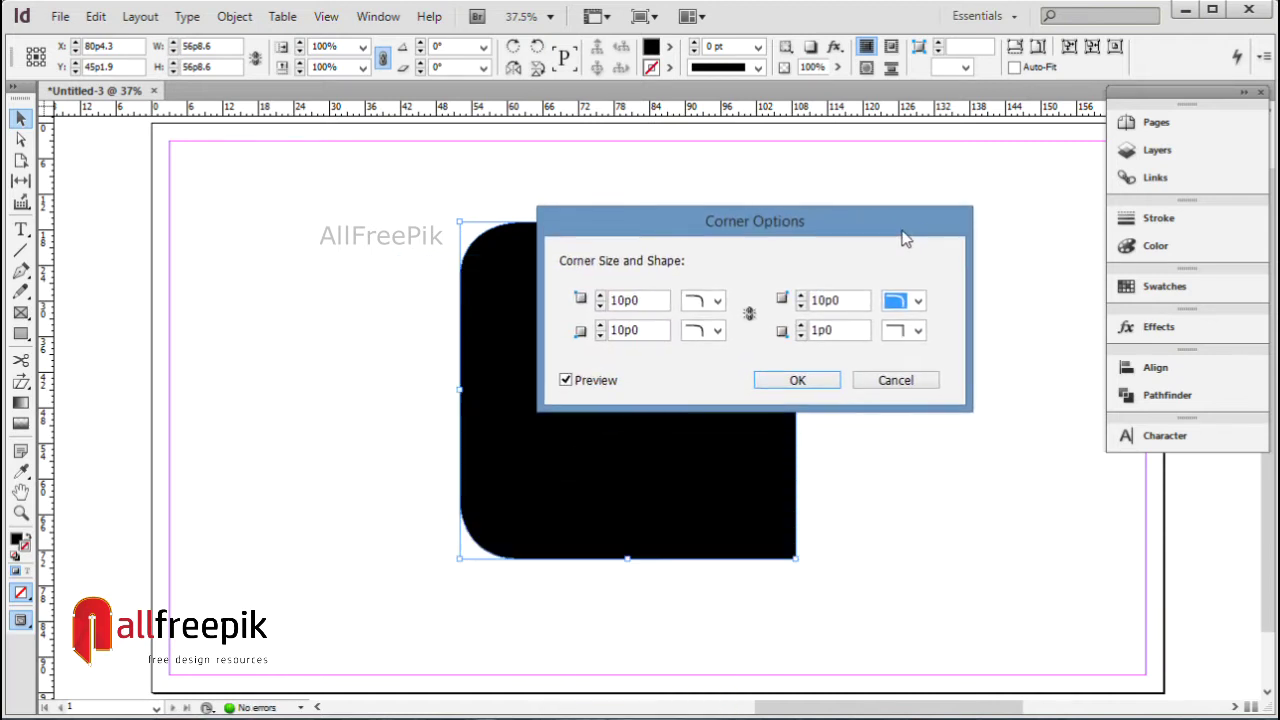
pyautogui.click(811, 386)
pyautogui.click(963, 442)
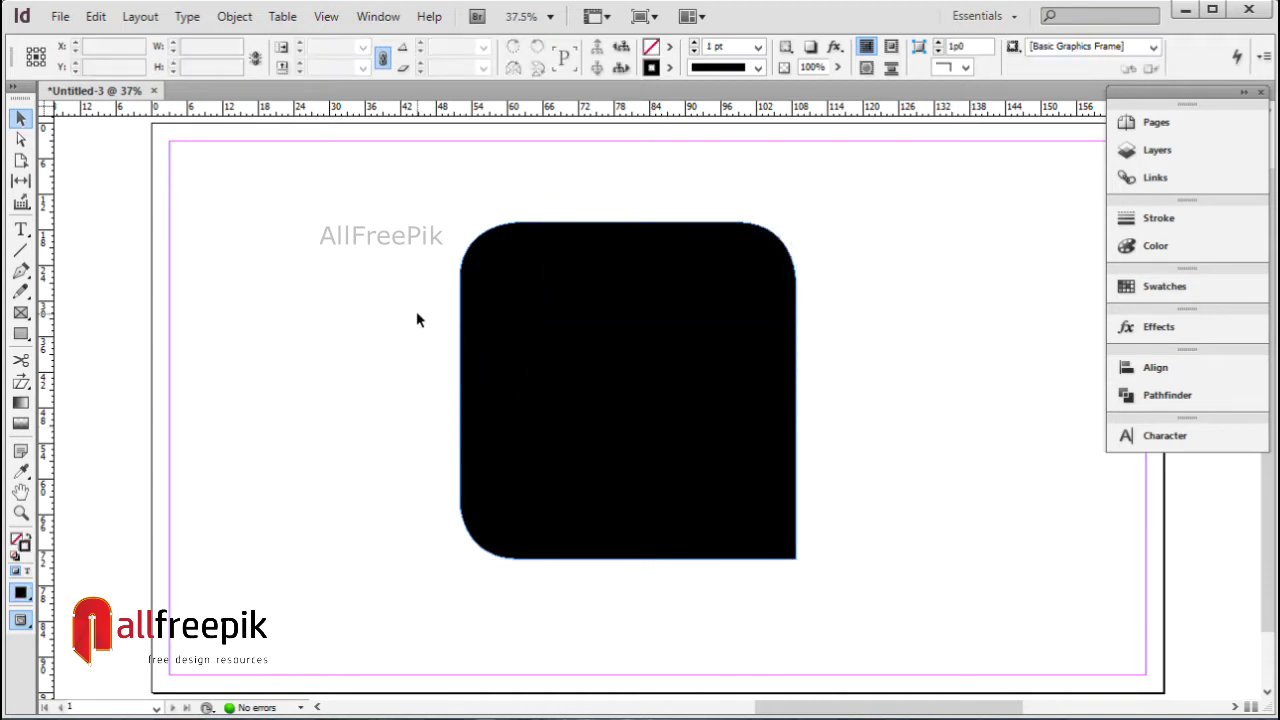
# Draw a smaller square, about 30p1.4 wide, inside the rounded black shape
pyautogui.click(712, 336)
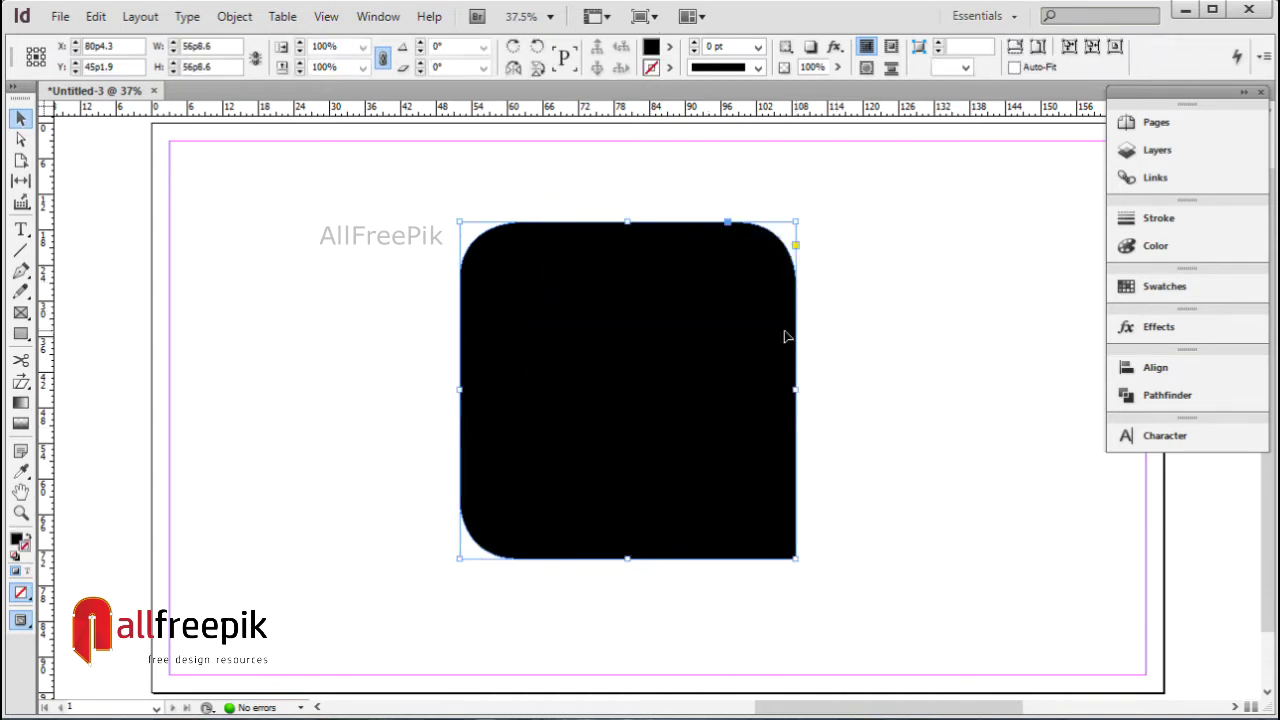
pyautogui.click(880, 354)
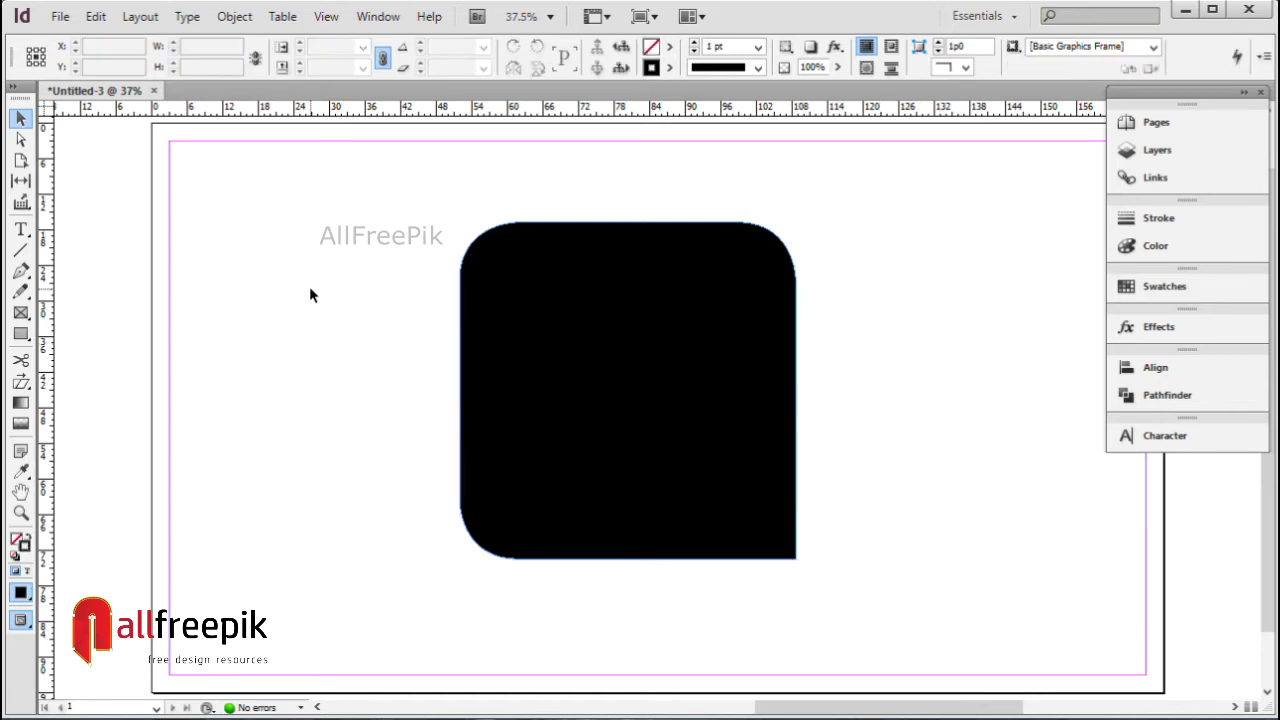
pyautogui.click(21, 333)
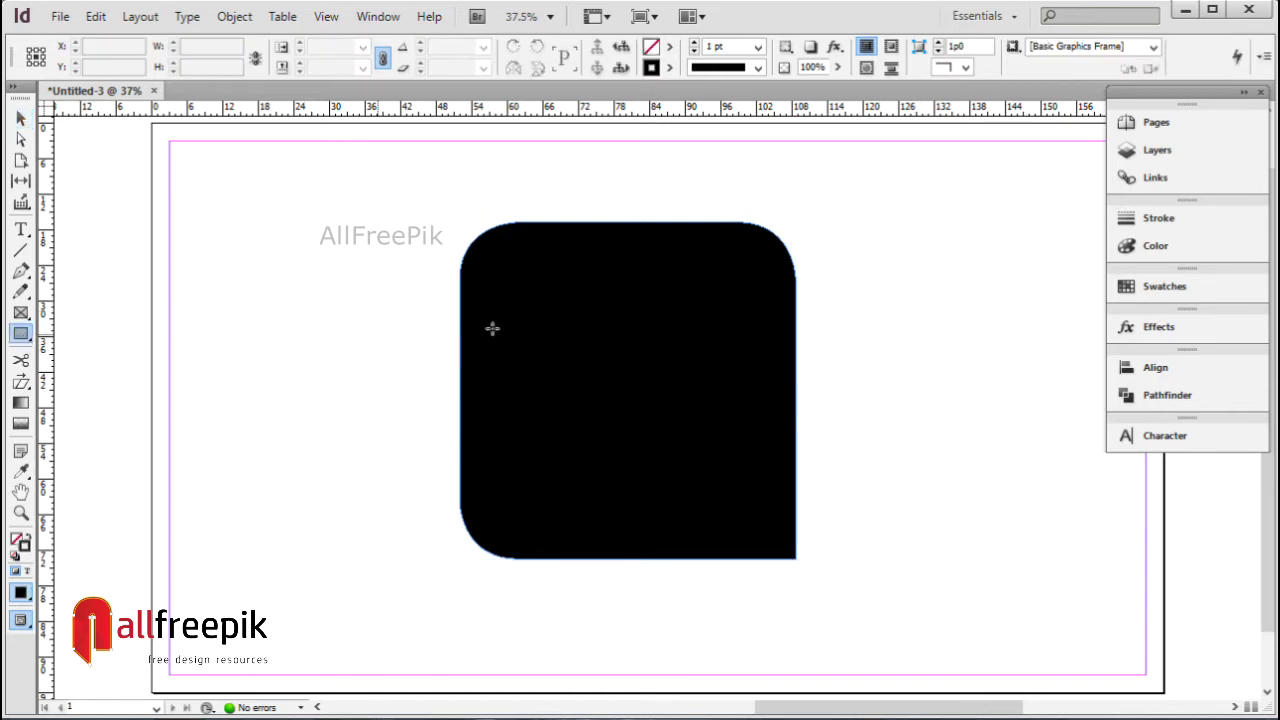
pyautogui.moveTo(535, 297); pyautogui.dragTo(714, 476)
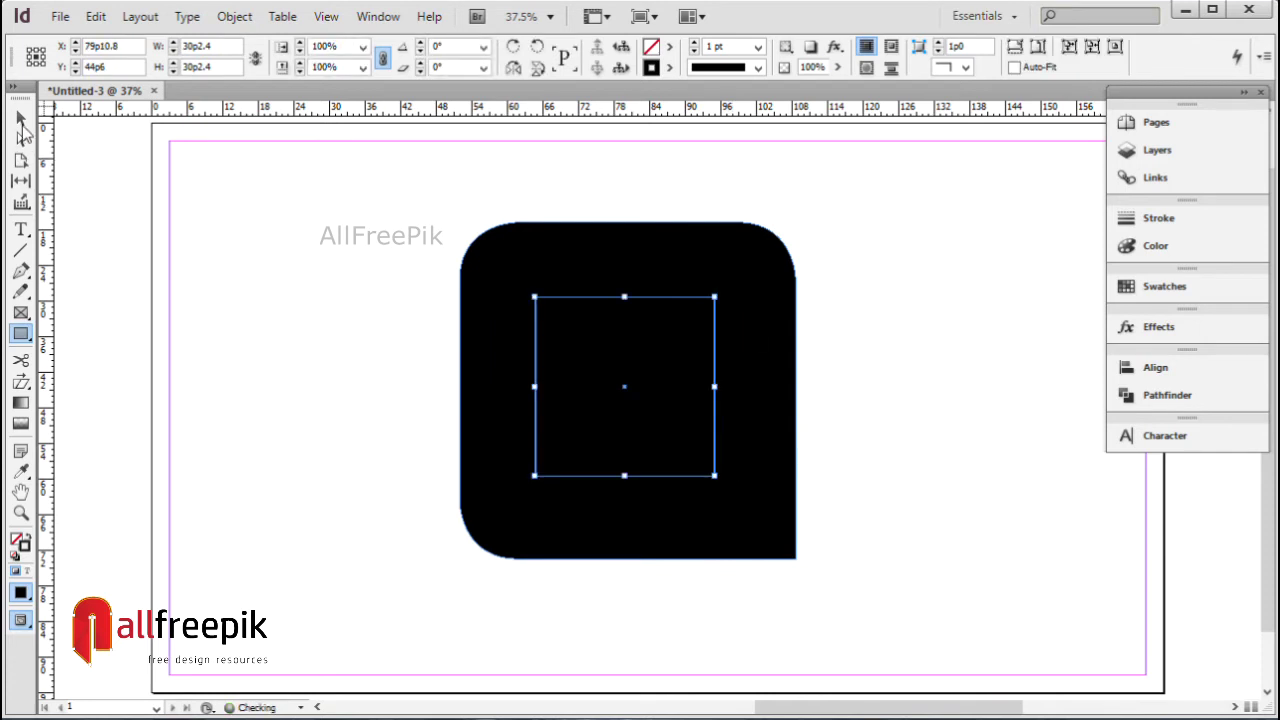
pyautogui.click(21, 121)
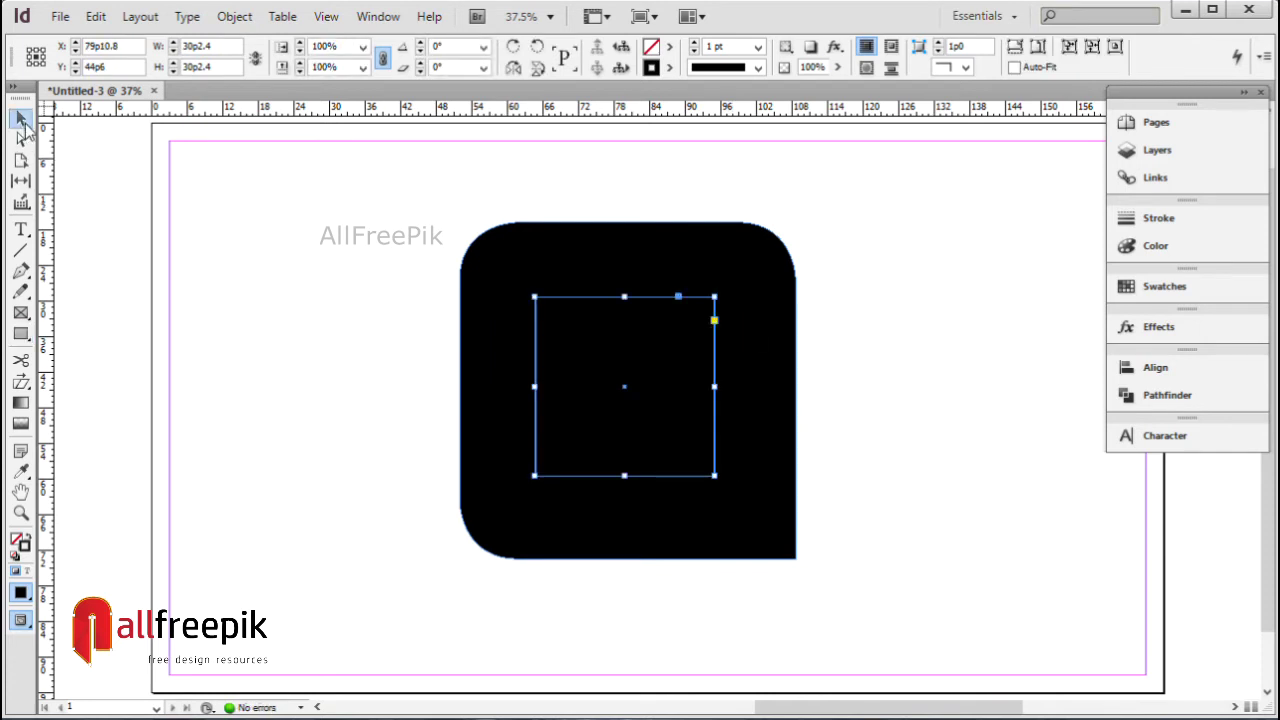
# Give the inner square no stroke and a [Paper] fill, then select both shapes
pyautogui.click(669, 67)
pyautogui.click(708, 113)
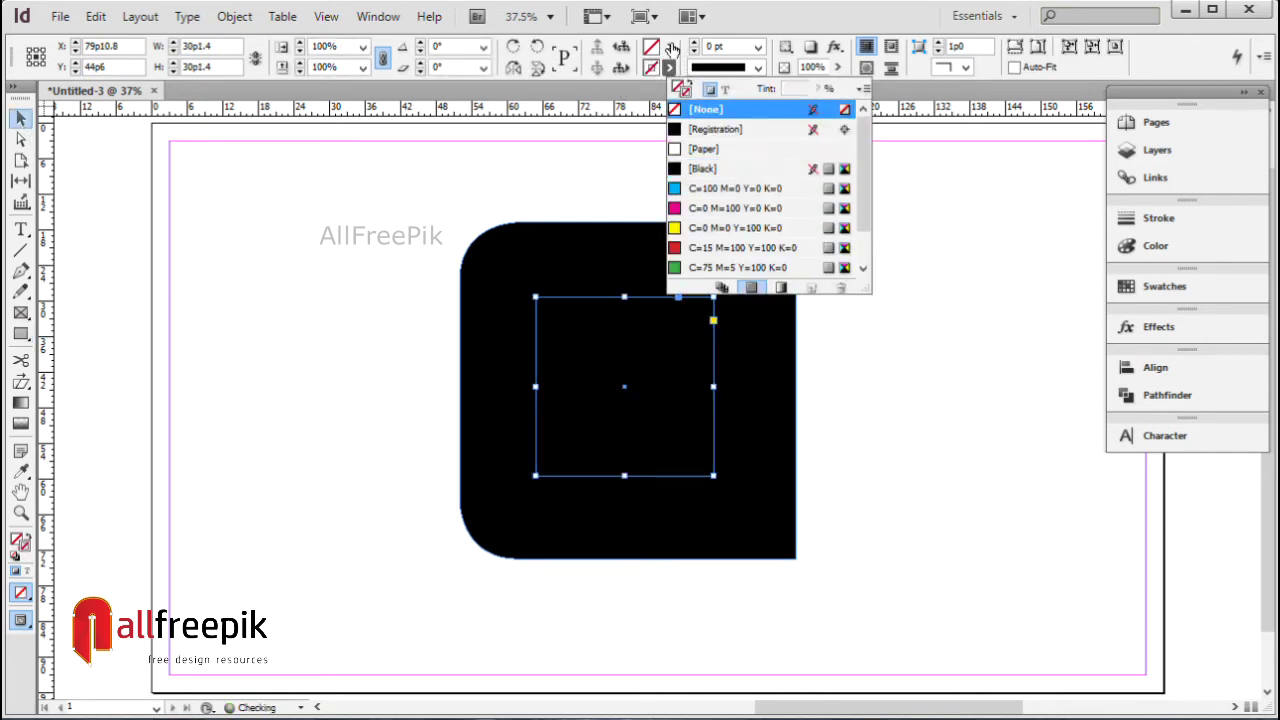
pyautogui.click(669, 48)
pyautogui.click(705, 128)
pyautogui.click(914, 357)
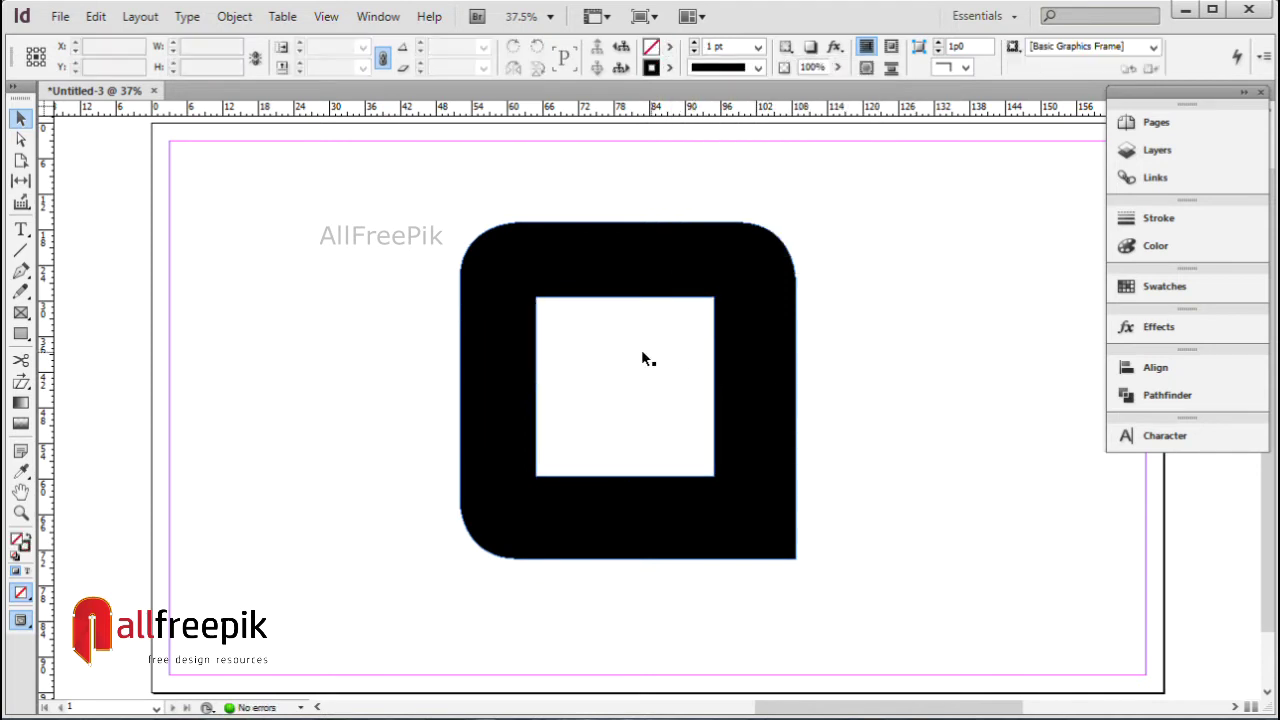
pyautogui.click(772, 351)
pyautogui.hotkey('ctrl', 'a')
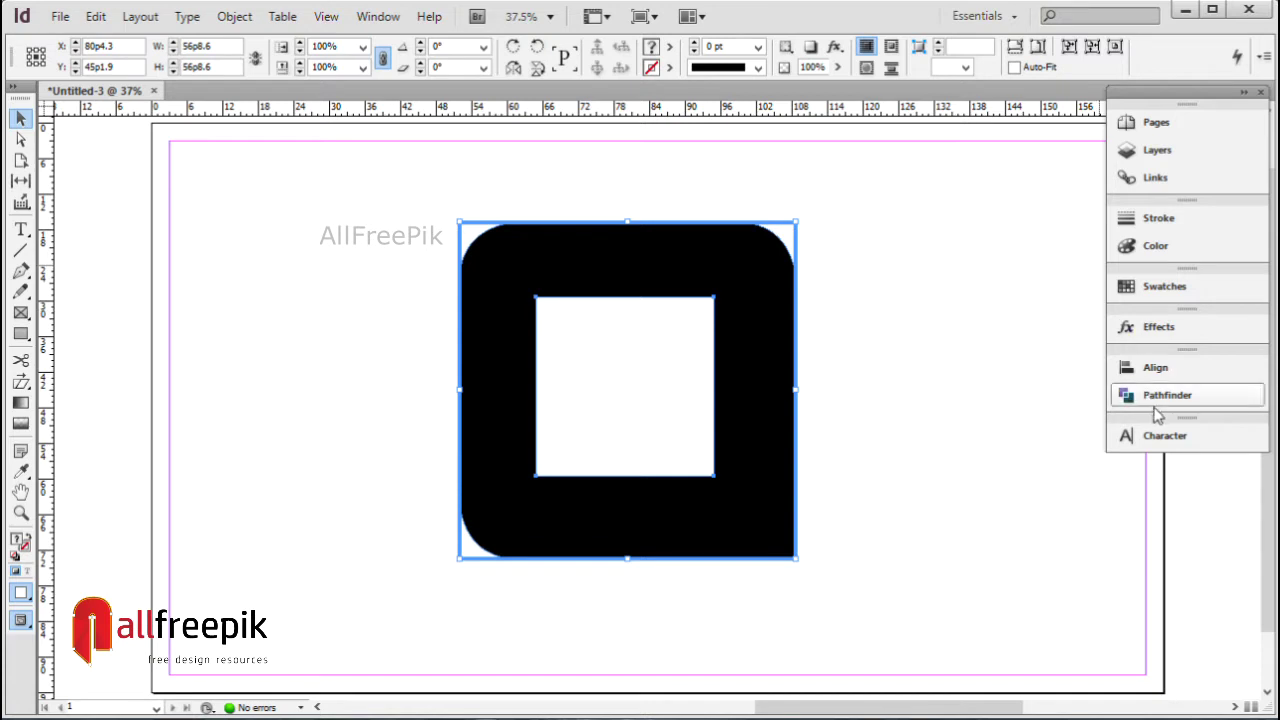
# Centre the inner square horizontally and vertically on the rounded black square
pyautogui.click(1152, 369)
pyautogui.click(950, 390)
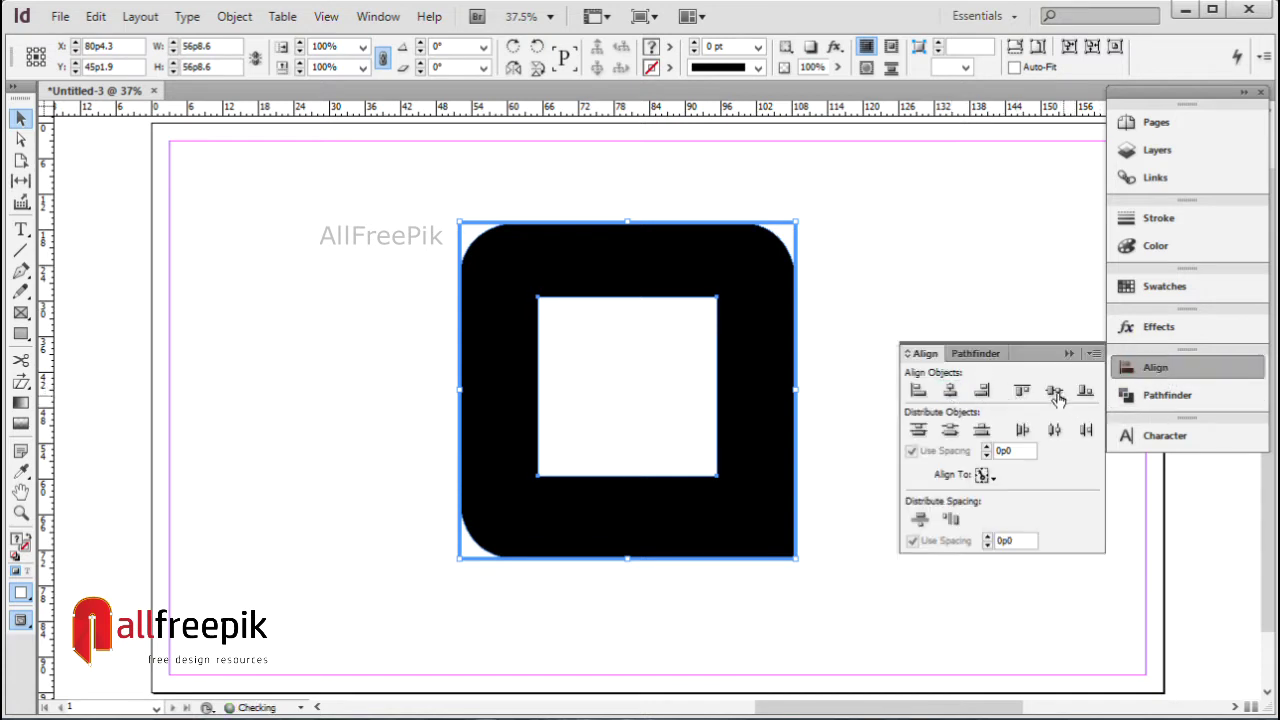
pyautogui.click(1054, 390)
pyautogui.click(969, 266)
pyautogui.hotkey('ctrl', 'a')
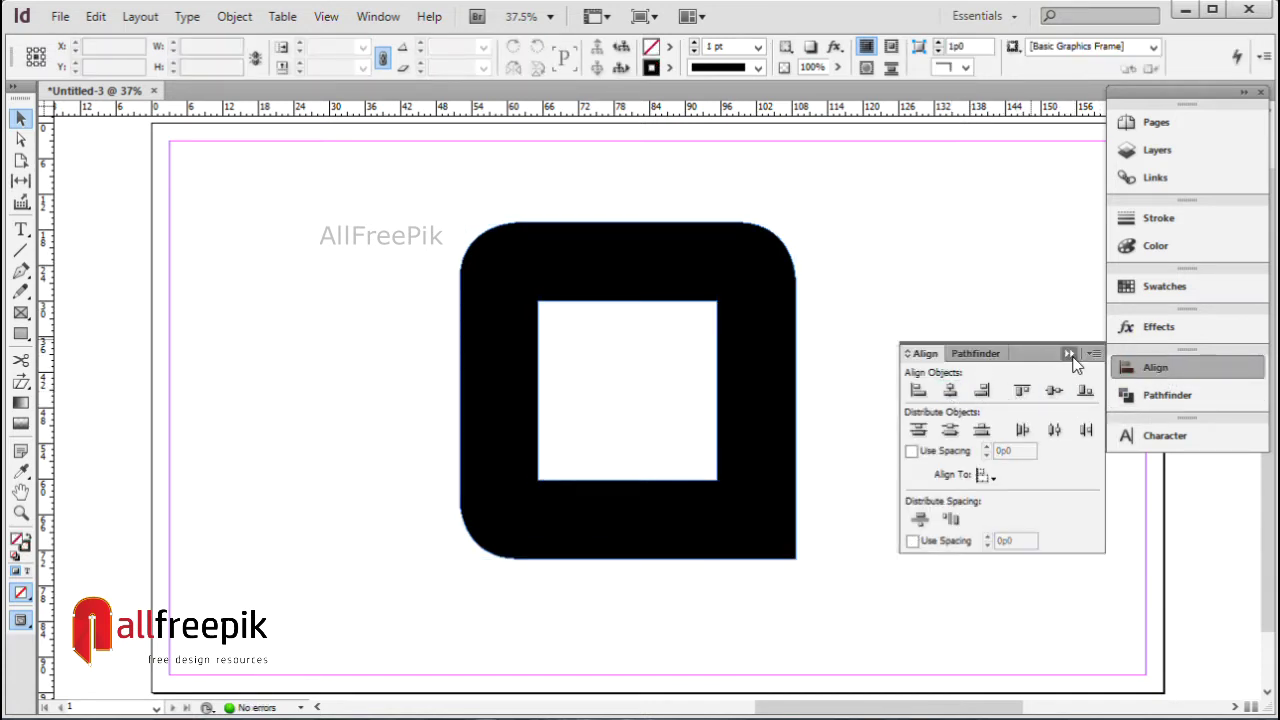
# Apply Pathfinder Subtract to cut the inner square out as a square hole
pyautogui.click(1069, 353)
pyautogui.click(1190, 403)
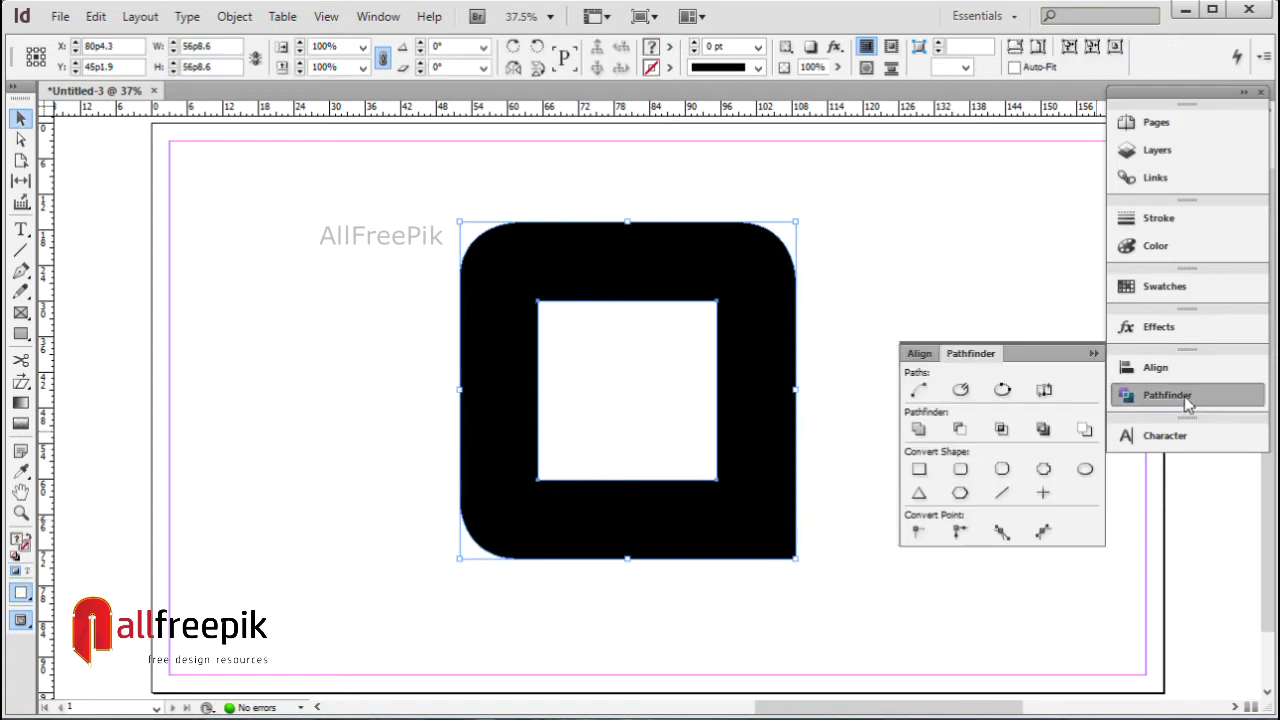
pyautogui.click(956, 436)
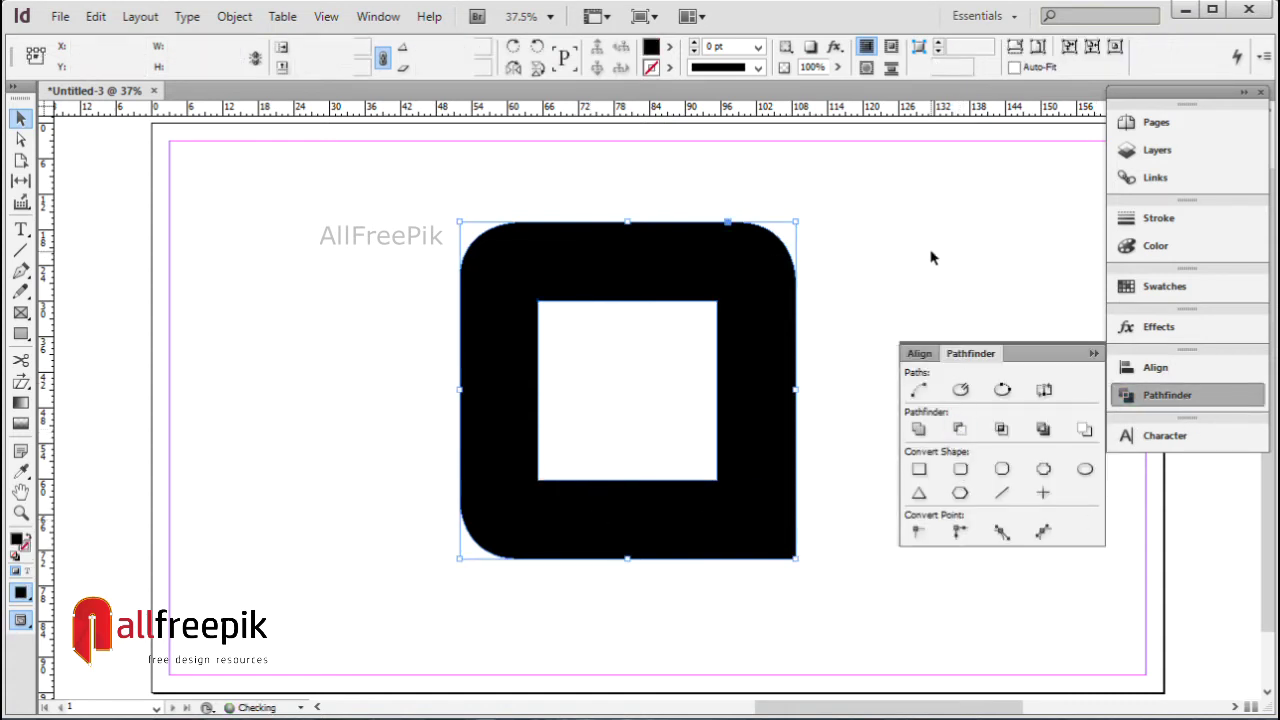
pyautogui.click(1093, 353)
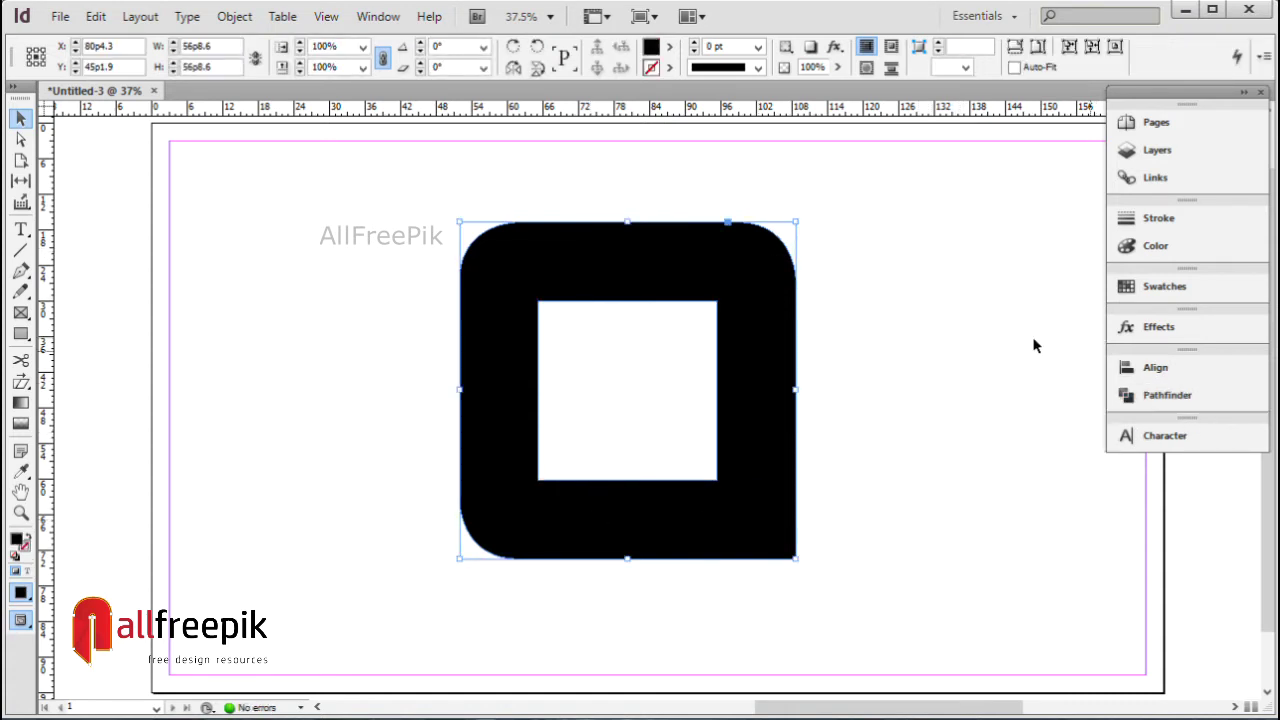
pyautogui.click(1034, 343)
# Duplicate the cyan swatch and edit it into a blue-violet C=68 M=61 Y=0 K=0 swatch
pyautogui.moveTo(844, 379); pyautogui.dragTo(838, 389)
pyautogui.click(761, 392)
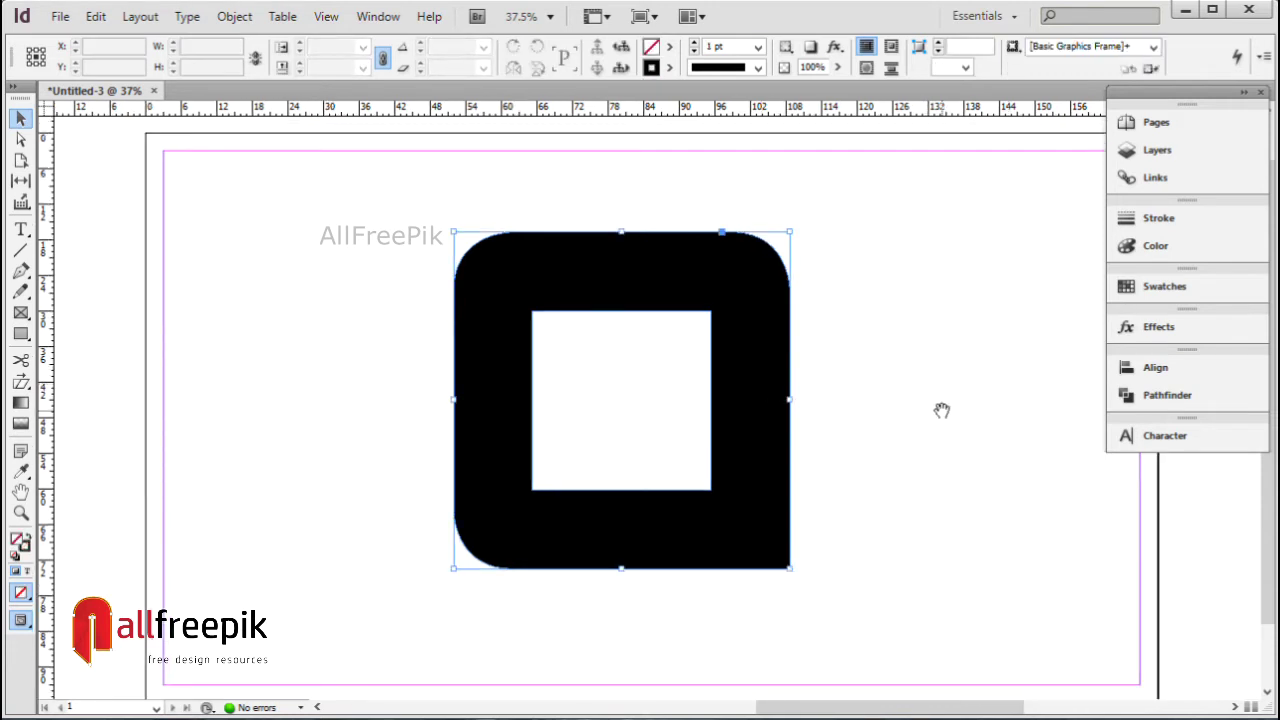
pyautogui.moveTo(943, 409); pyautogui.dragTo(797, 391)
pyautogui.click(797, 391)
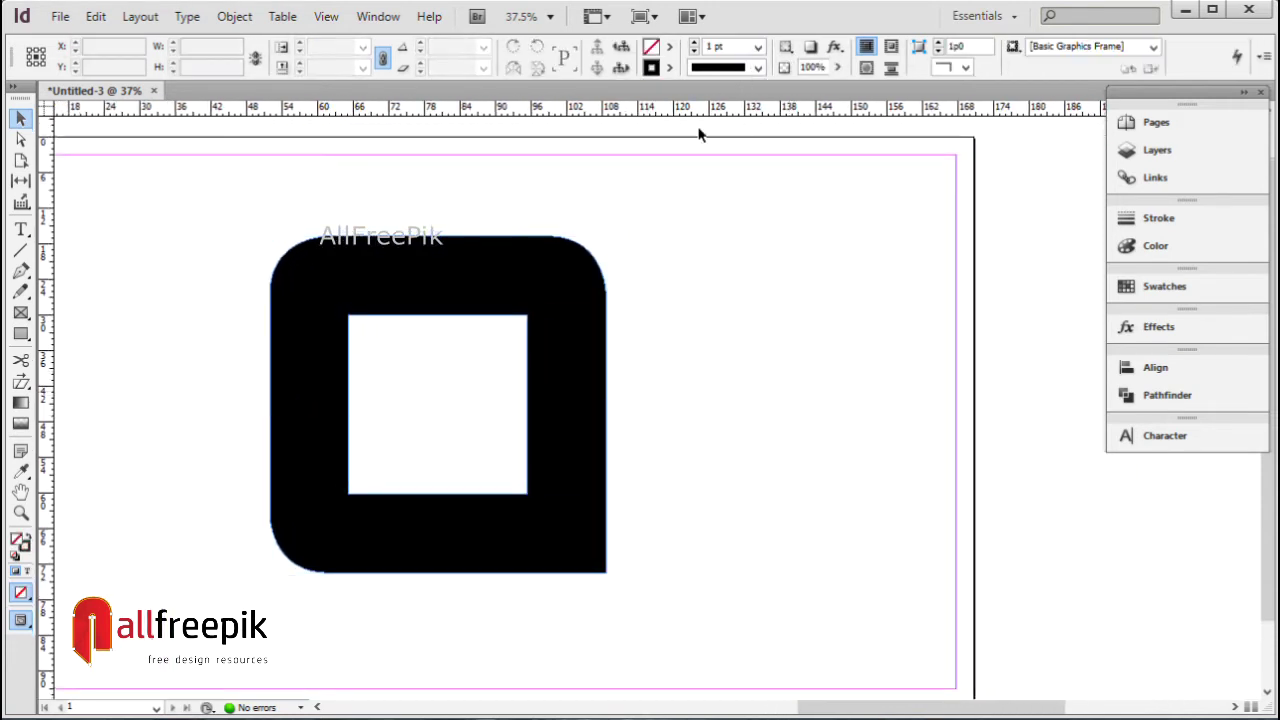
pyautogui.click(669, 46)
pyautogui.click(767, 169)
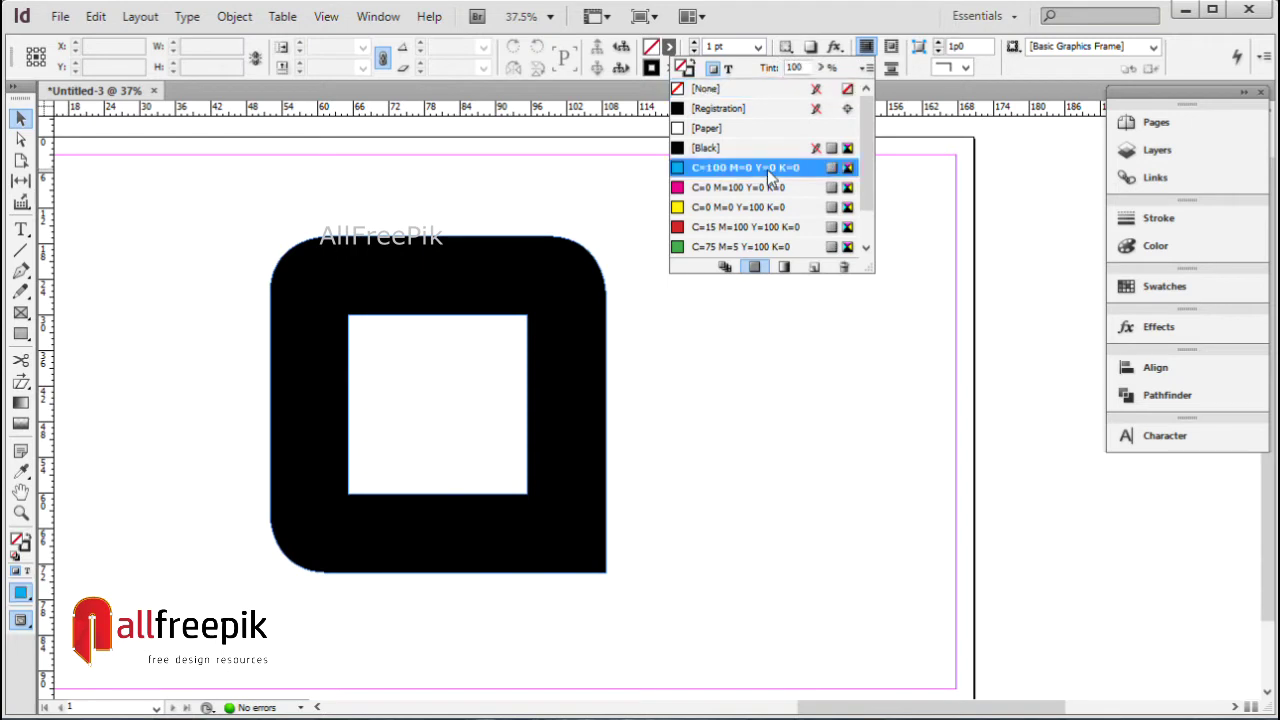
pyautogui.click(815, 268)
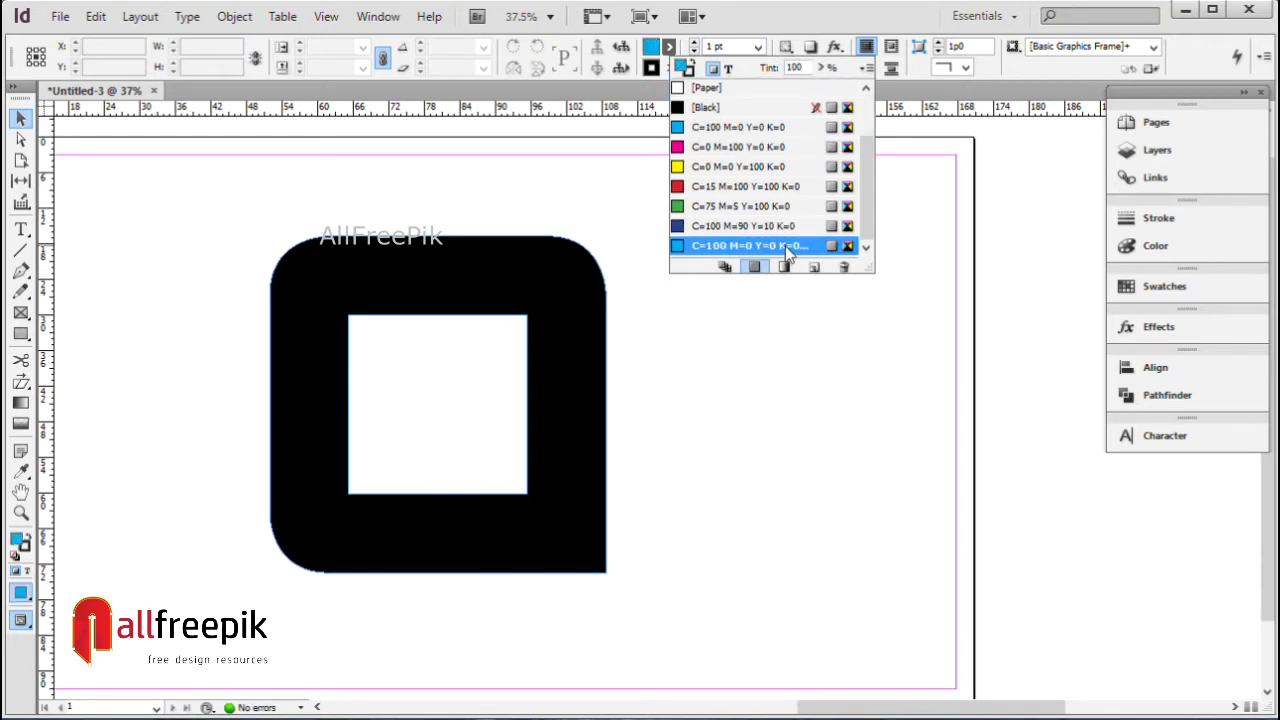
pyautogui.doubleClick(785, 246)
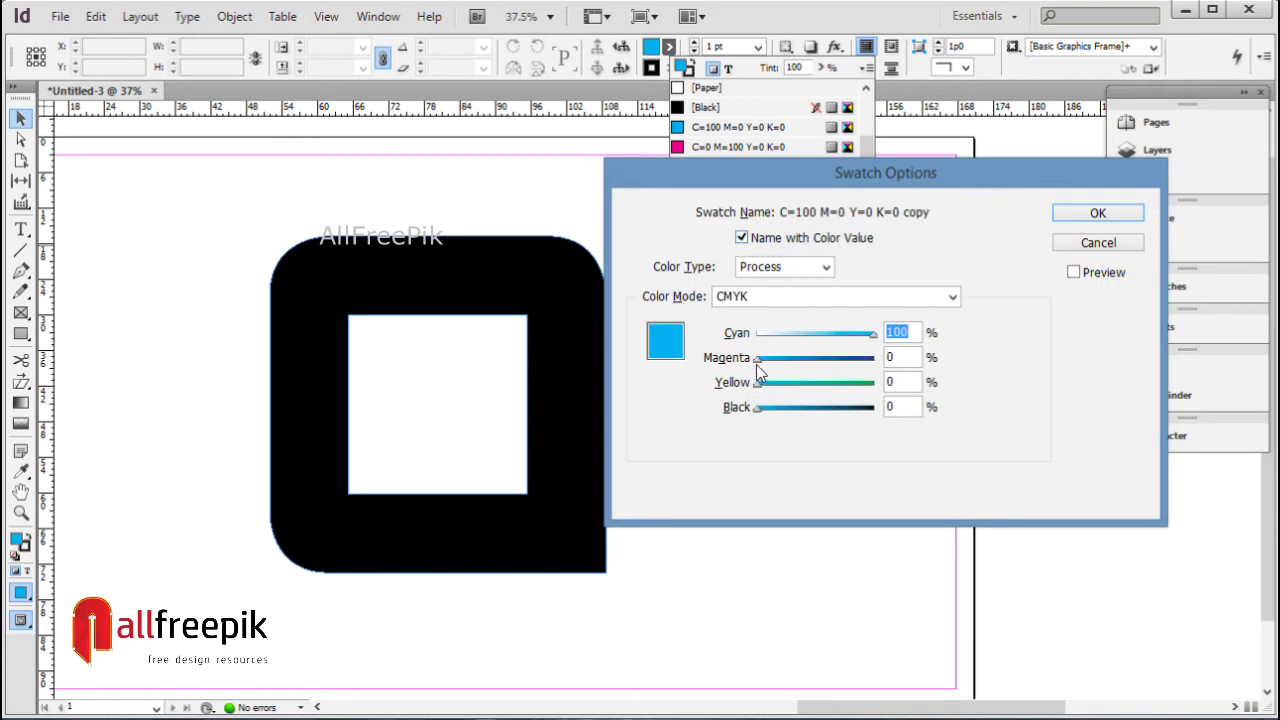
pyautogui.moveTo(757, 368); pyautogui.dragTo(830, 368)
pyautogui.click(1090, 214)
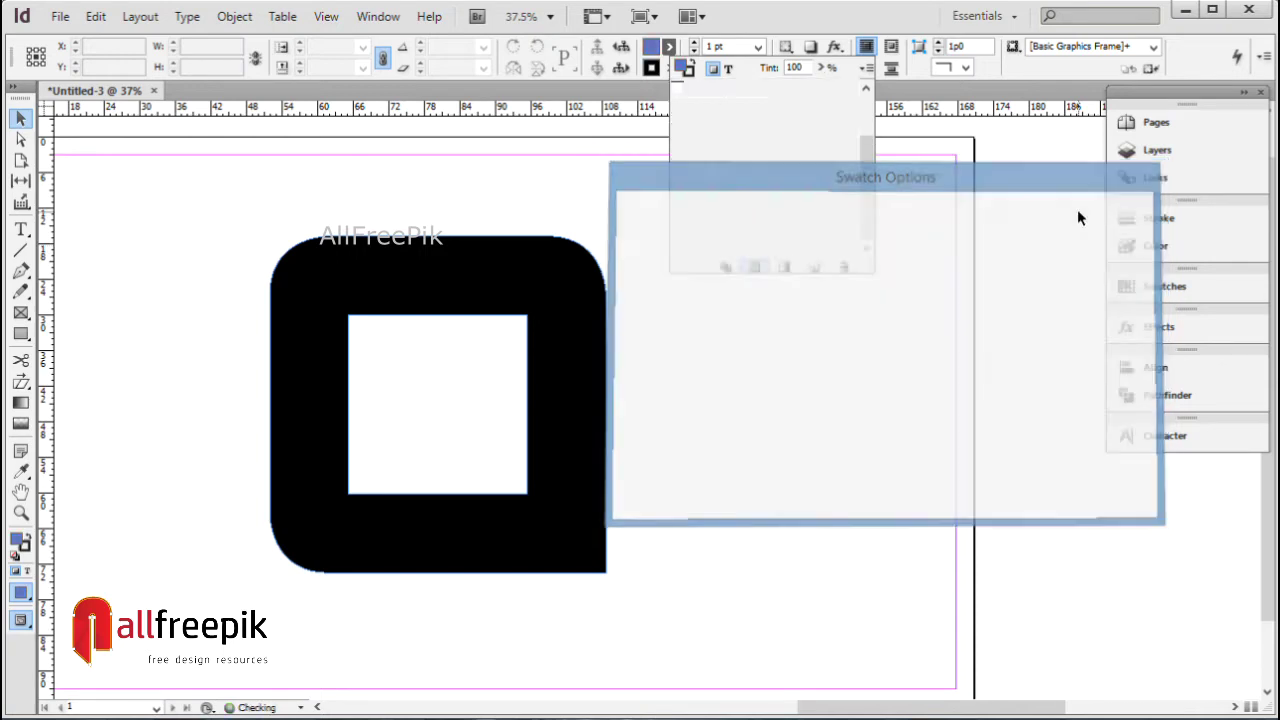
# Duplicate that swatch and edit it into a purple C=33 M=52 Y=0 K=0 swatch
pyautogui.click(816, 268)
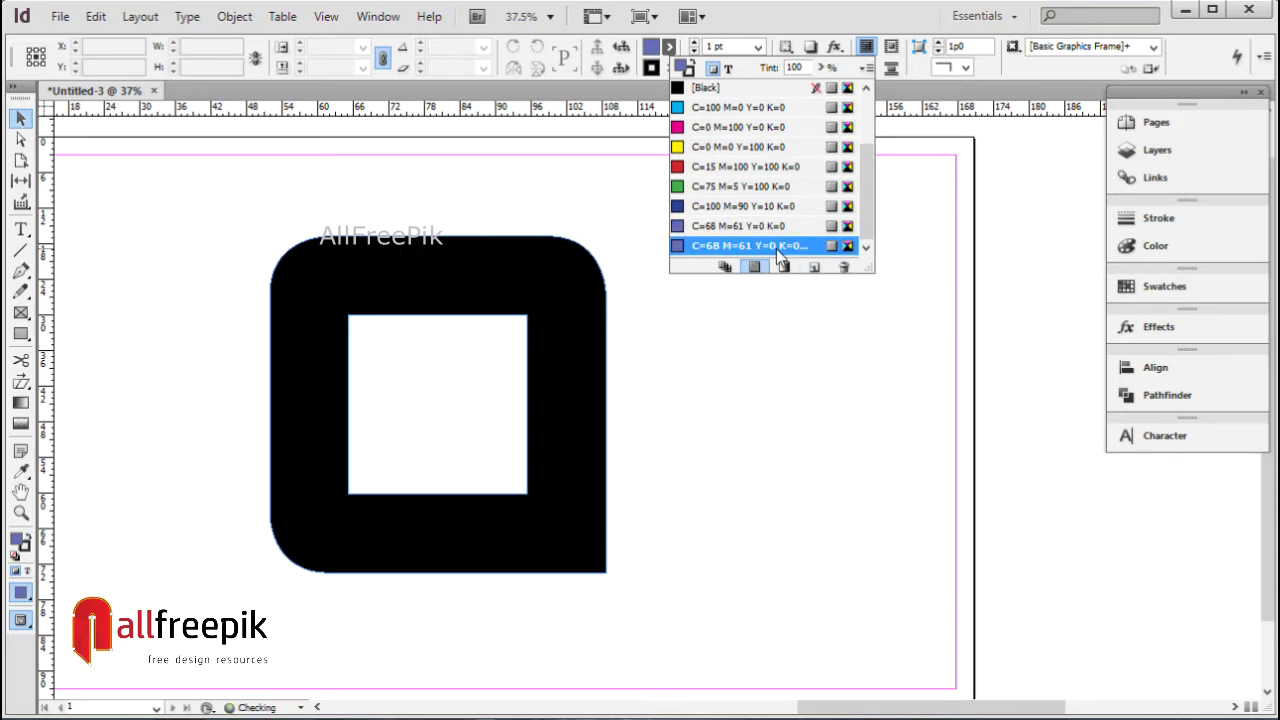
pyautogui.doubleClick(776, 248)
pyautogui.moveTo(835, 373); pyautogui.dragTo(796, 338)
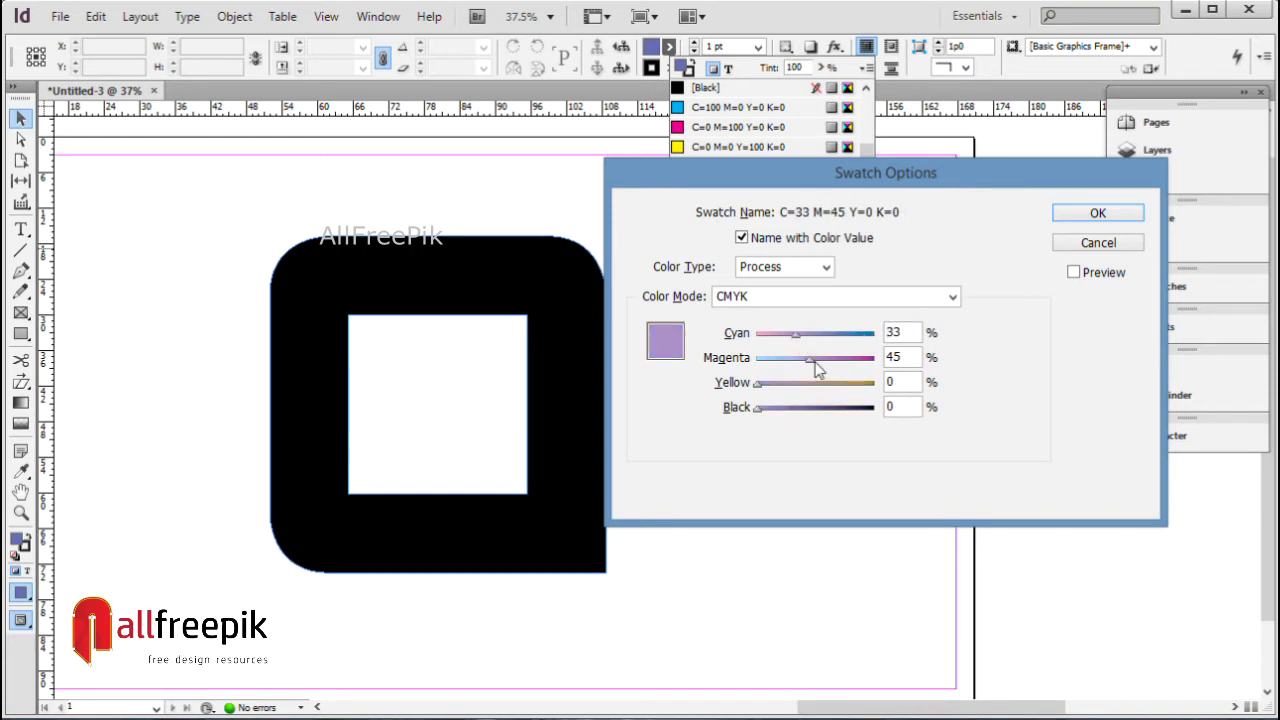
pyautogui.moveTo(813, 368); pyautogui.dragTo(820, 370)
pyautogui.click(1087, 210)
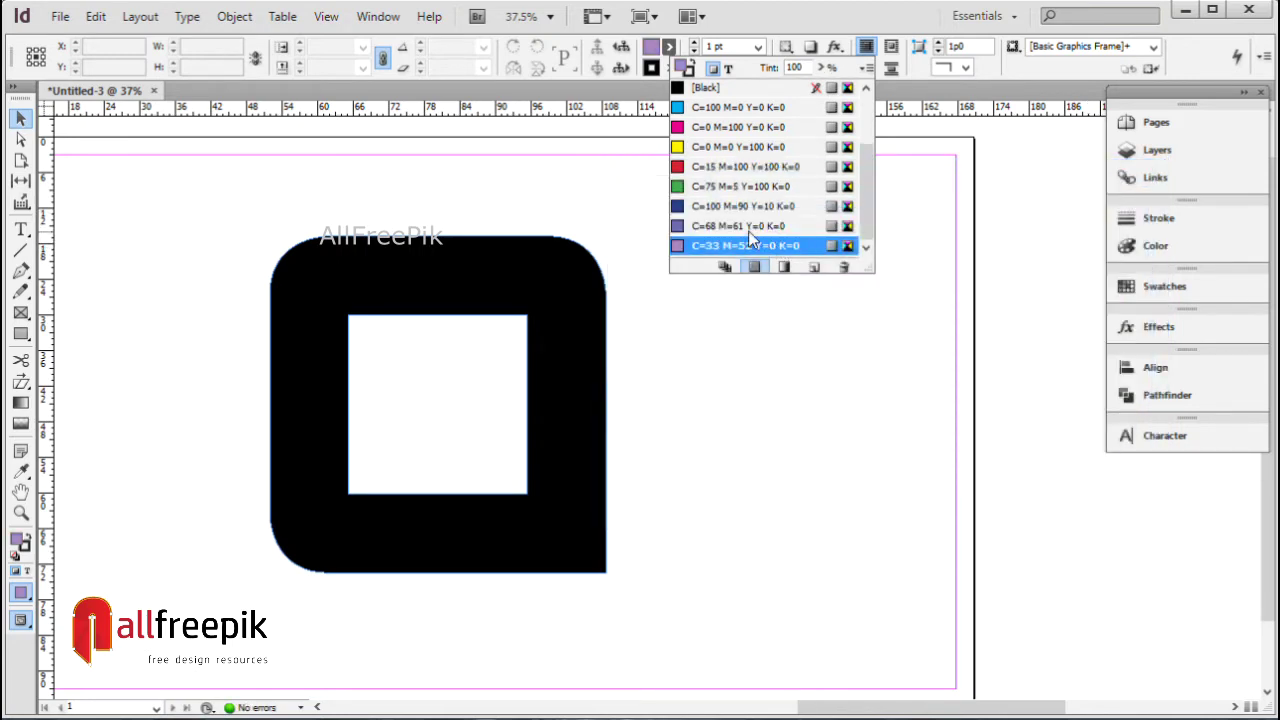
# Duplicate the purple swatch and edit it to a deep blue C=100 M=26 Y=0 K=9
pyautogui.click(812, 268)
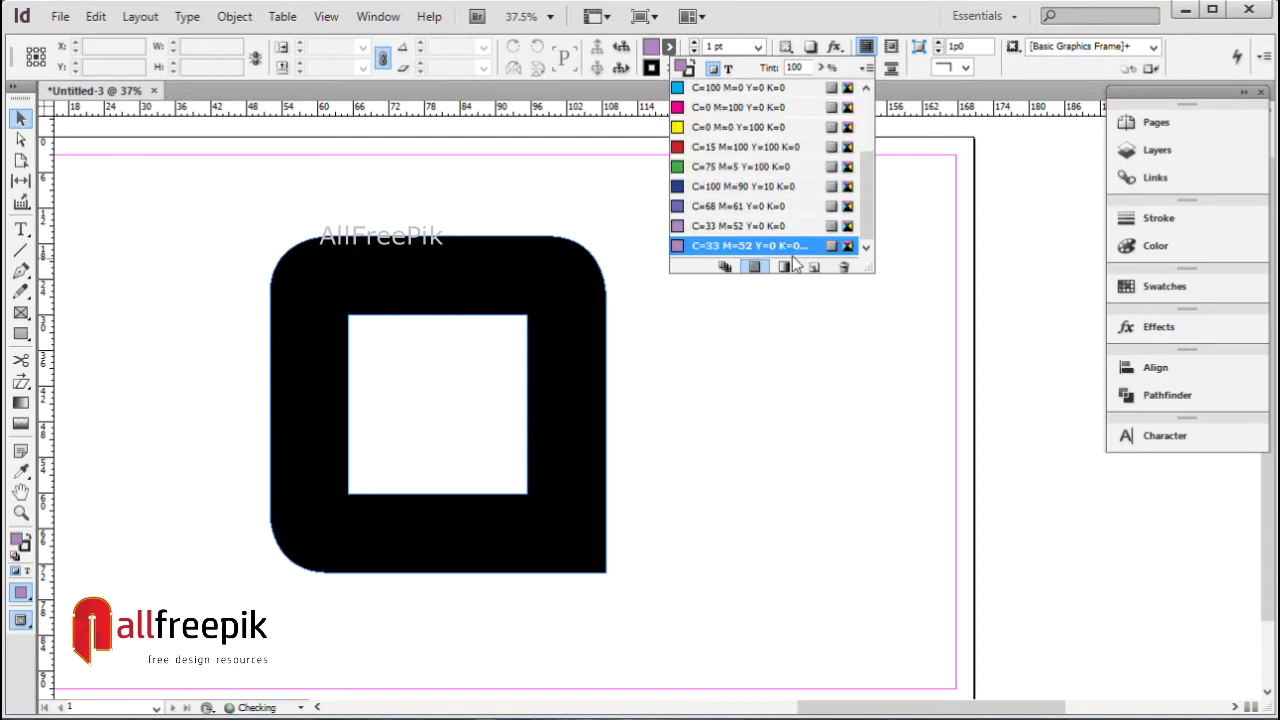
pyautogui.doubleClick(787, 248)
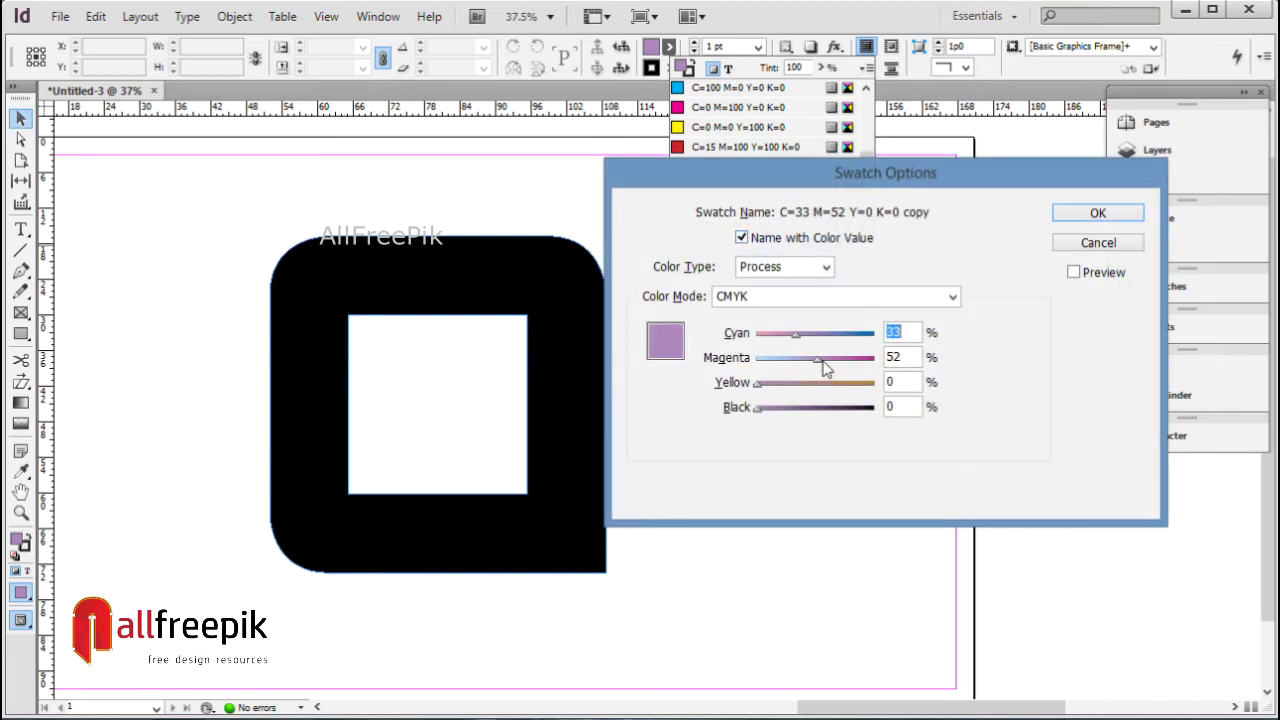
pyautogui.moveTo(824, 368); pyautogui.dragTo(859, 338)
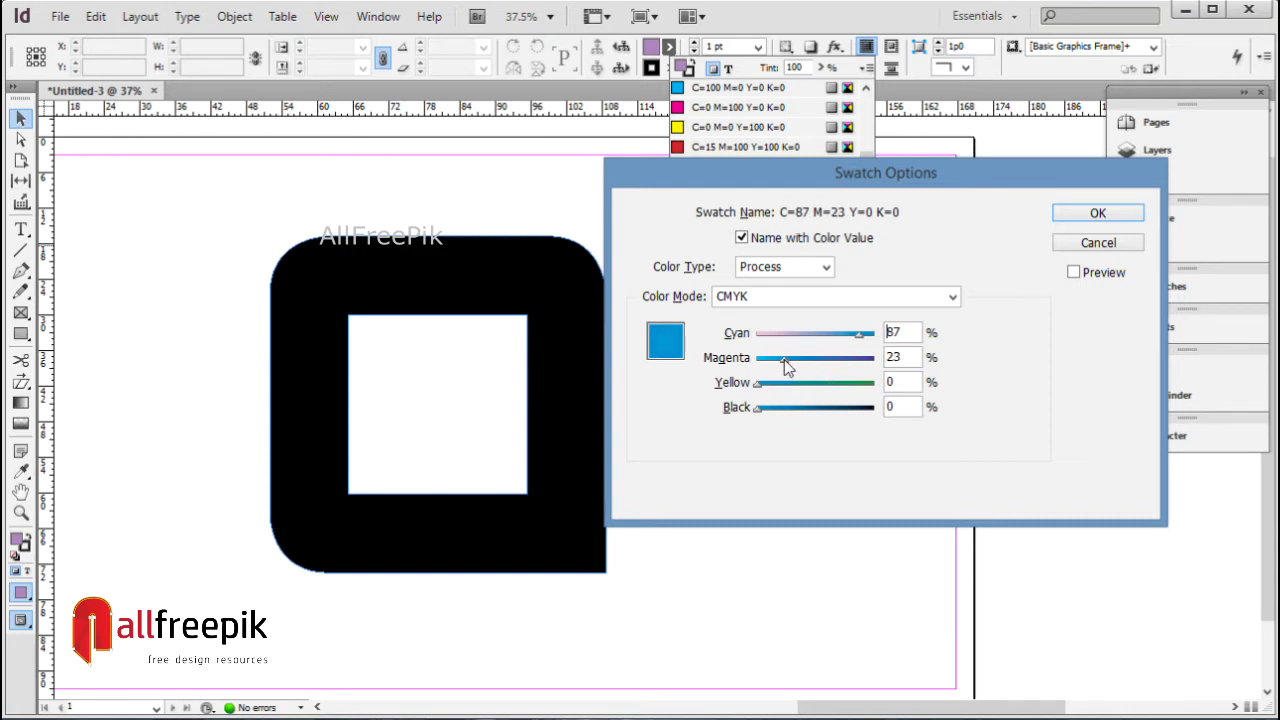
pyautogui.moveTo(759, 386); pyautogui.dragTo(756, 391)
pyautogui.moveTo(859, 335); pyautogui.dragTo(876, 334)
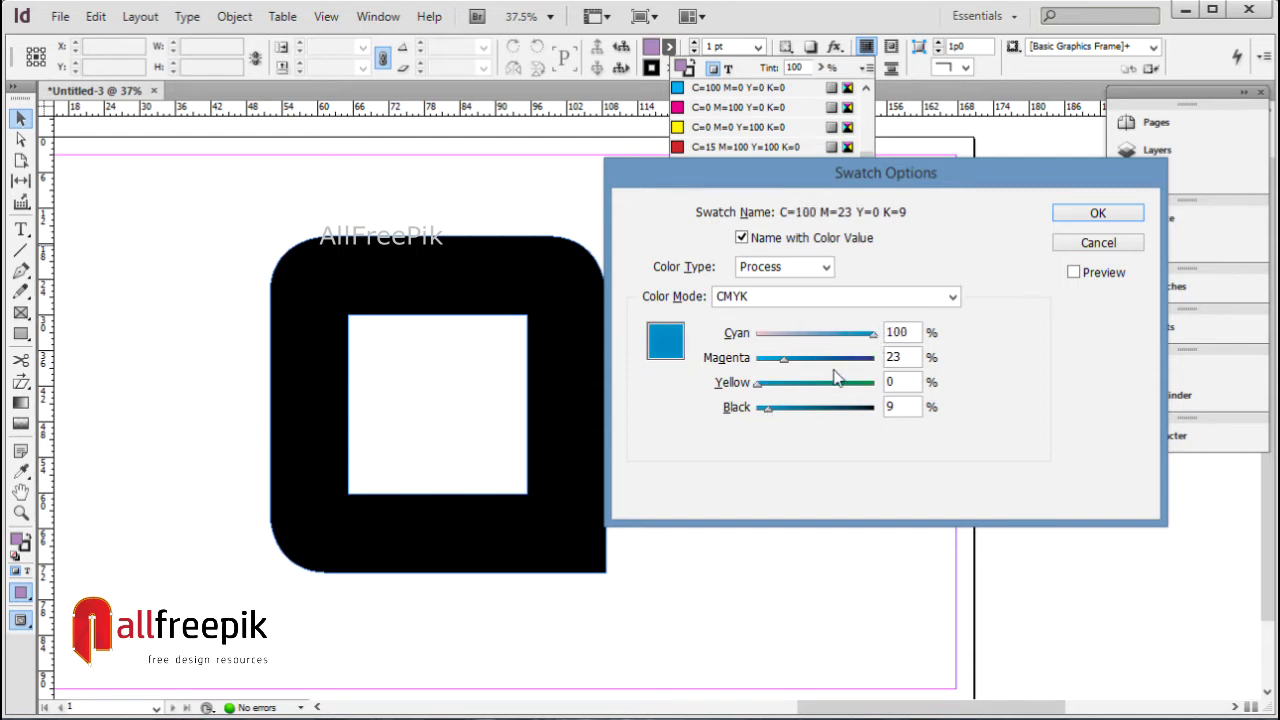
pyautogui.moveTo(785, 361)
pyautogui.mouseDown()
pyautogui.moveTo(808, 365)
pyautogui.moveTo(782, 365)
pyautogui.mouseUp()
pyautogui.click(1097, 210)
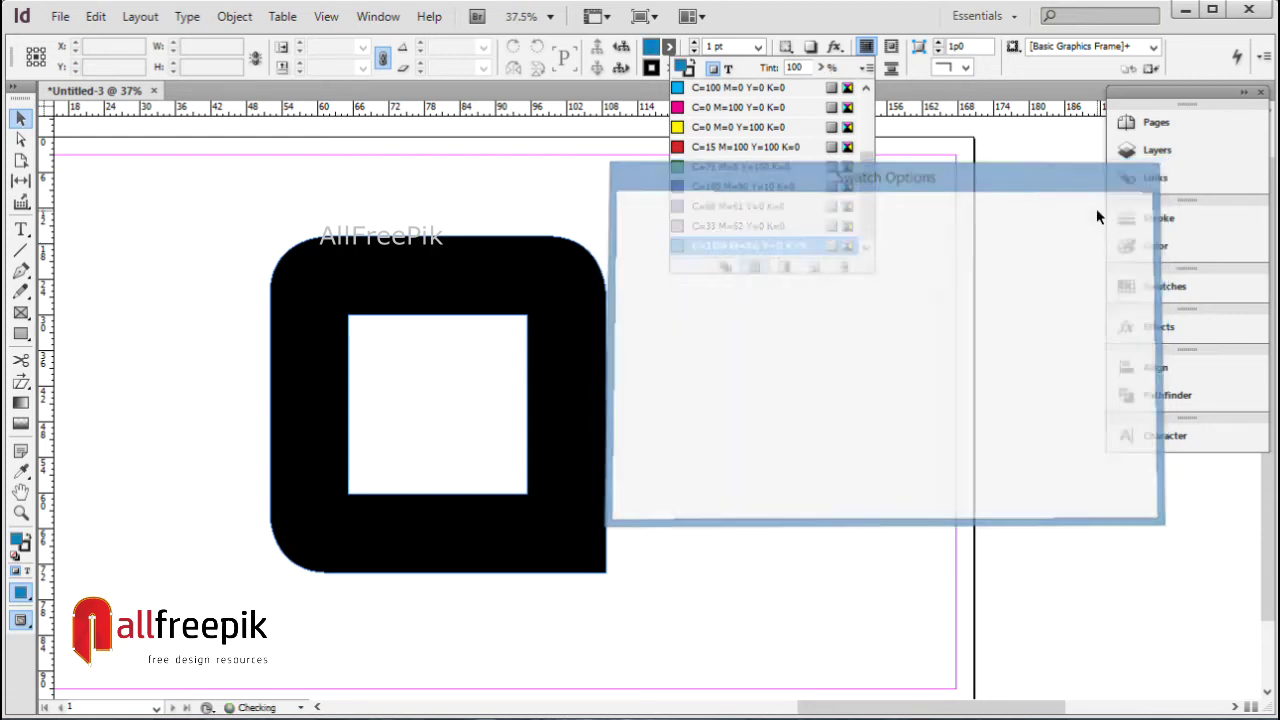
# Draw a 37p9.6 by 12p7.2 frame right of the logo, filled with C=100 M=26 Y=0 K=9 blue
pyautogui.click(568, 312)
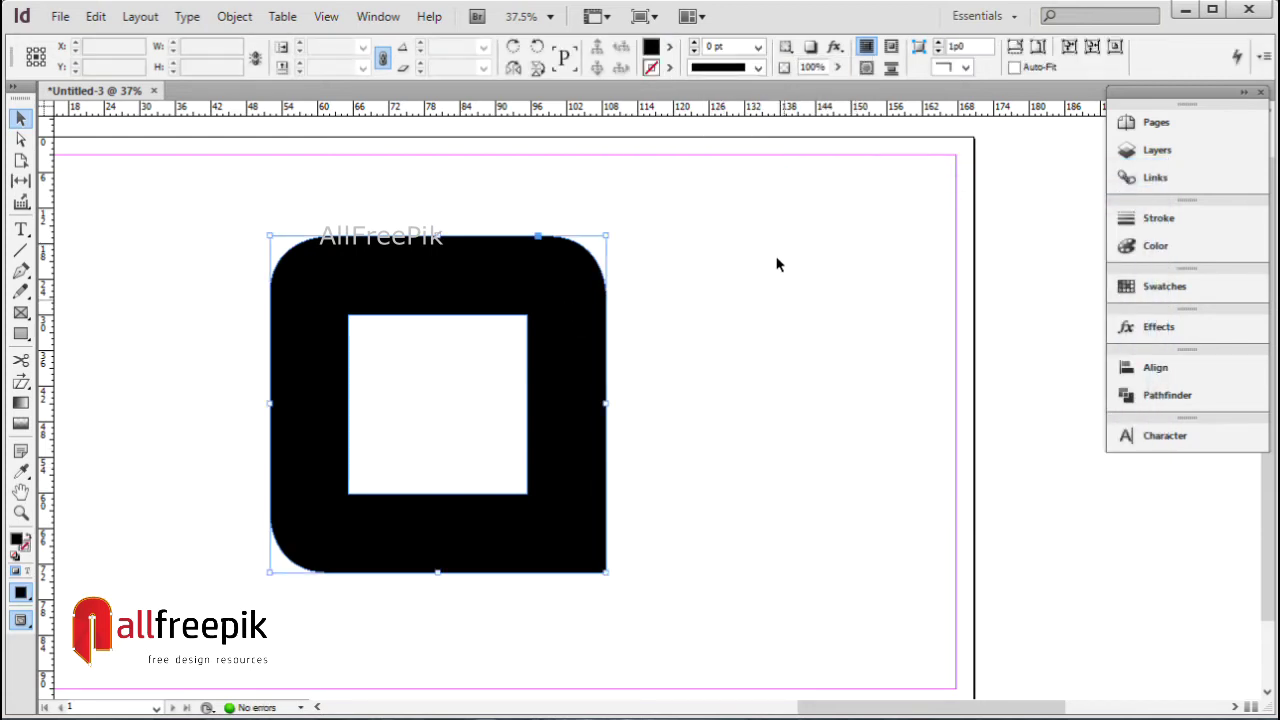
pyautogui.click(777, 263)
pyautogui.click(21, 312)
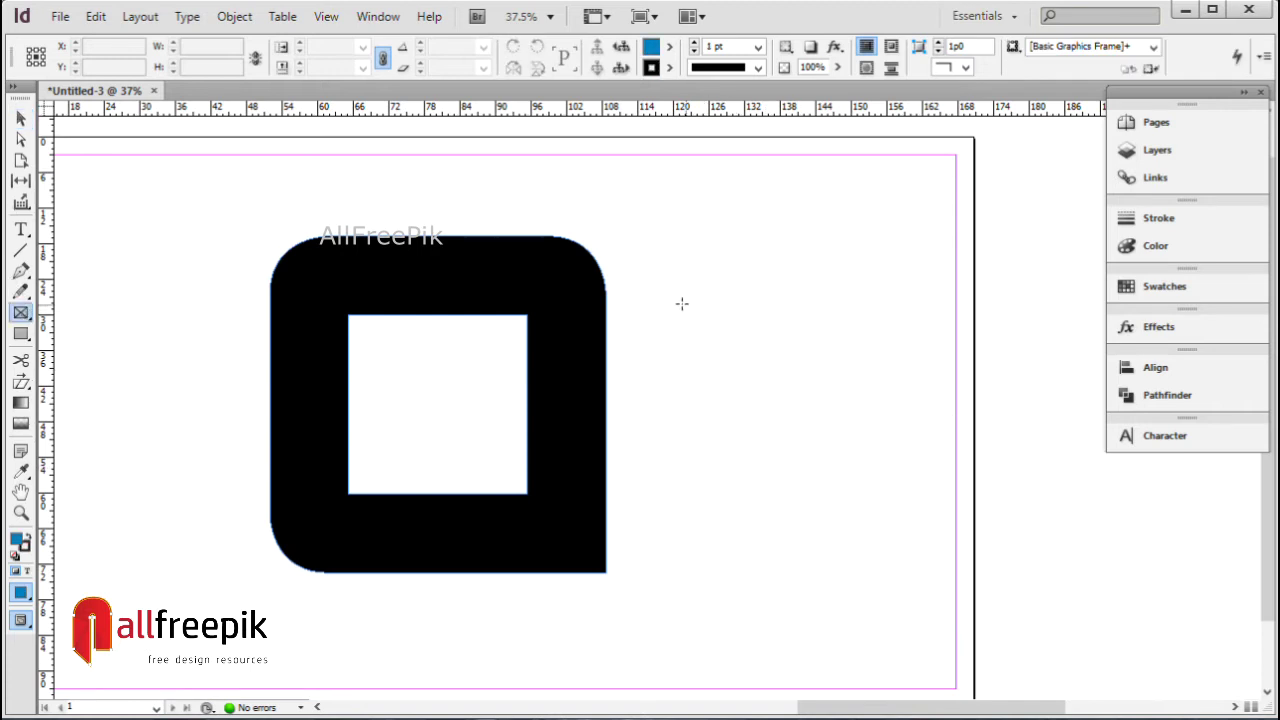
pyautogui.moveTo(670, 296); pyautogui.dragTo(893, 370)
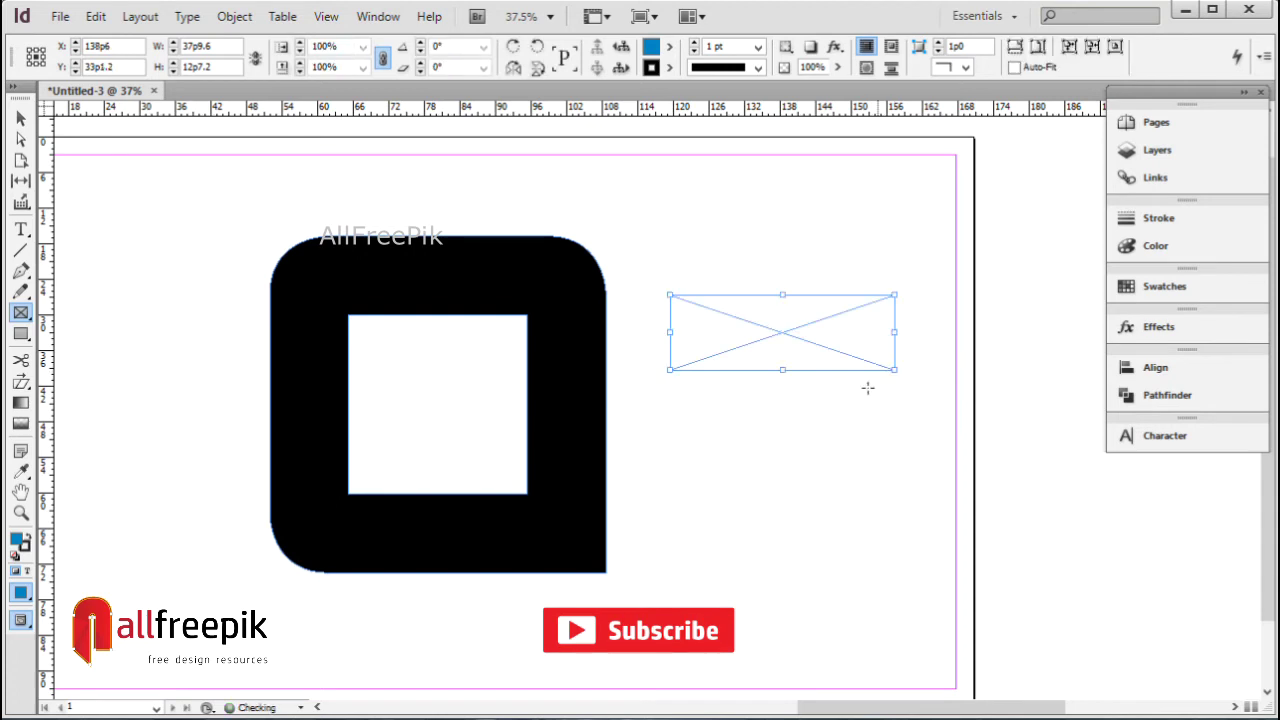
pyautogui.hscroll(3, 806, 390)
pyautogui.click(22, 140)
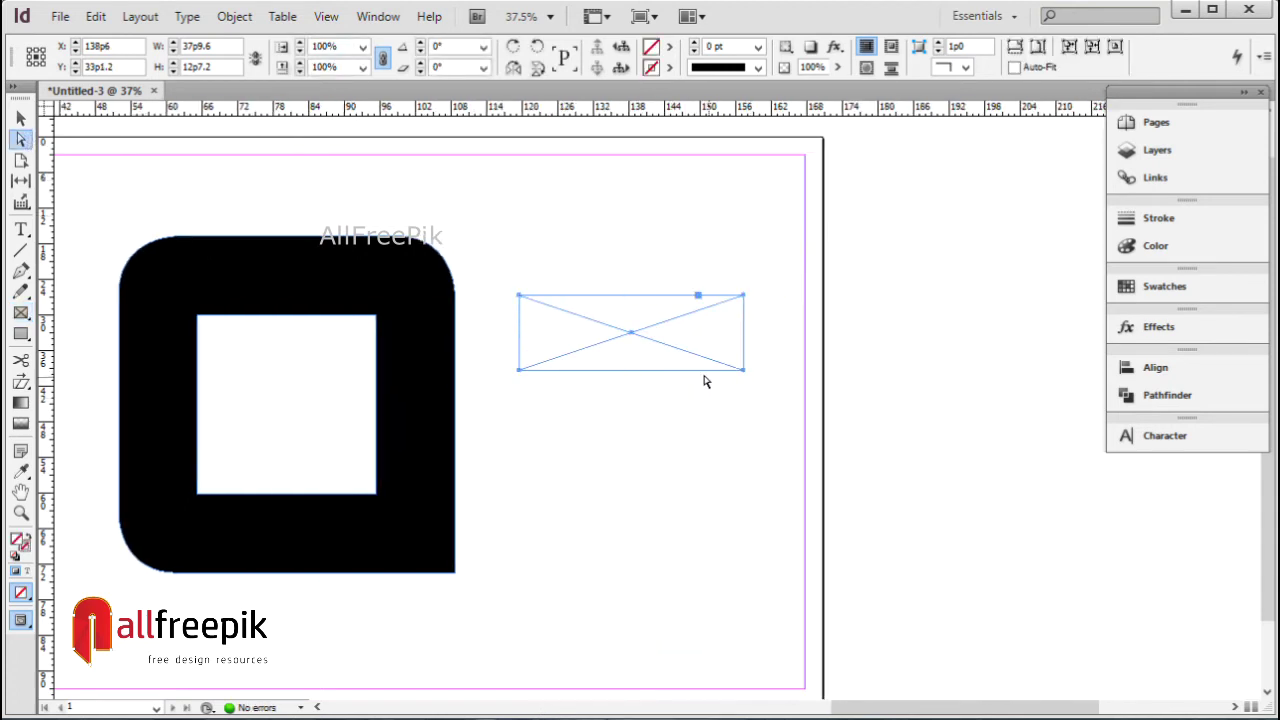
pyautogui.click(669, 48)
pyautogui.scroll(-2, 862, 219)
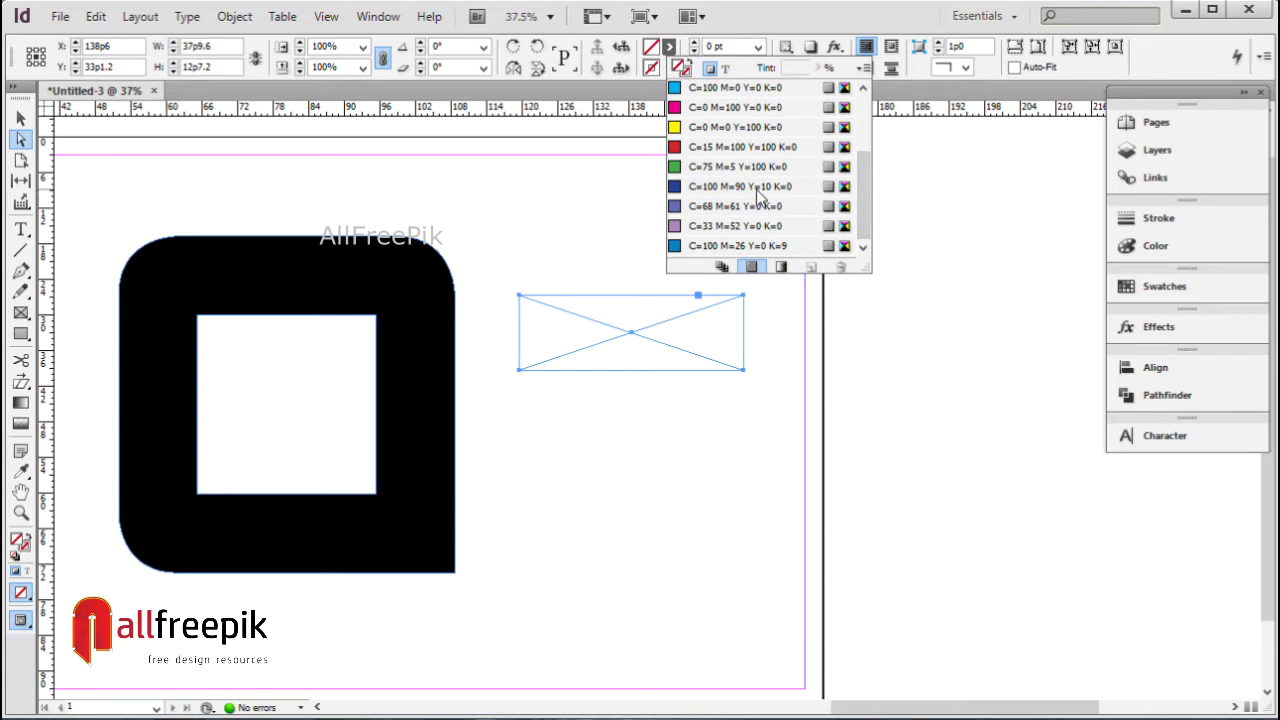
pyautogui.click(737, 246)
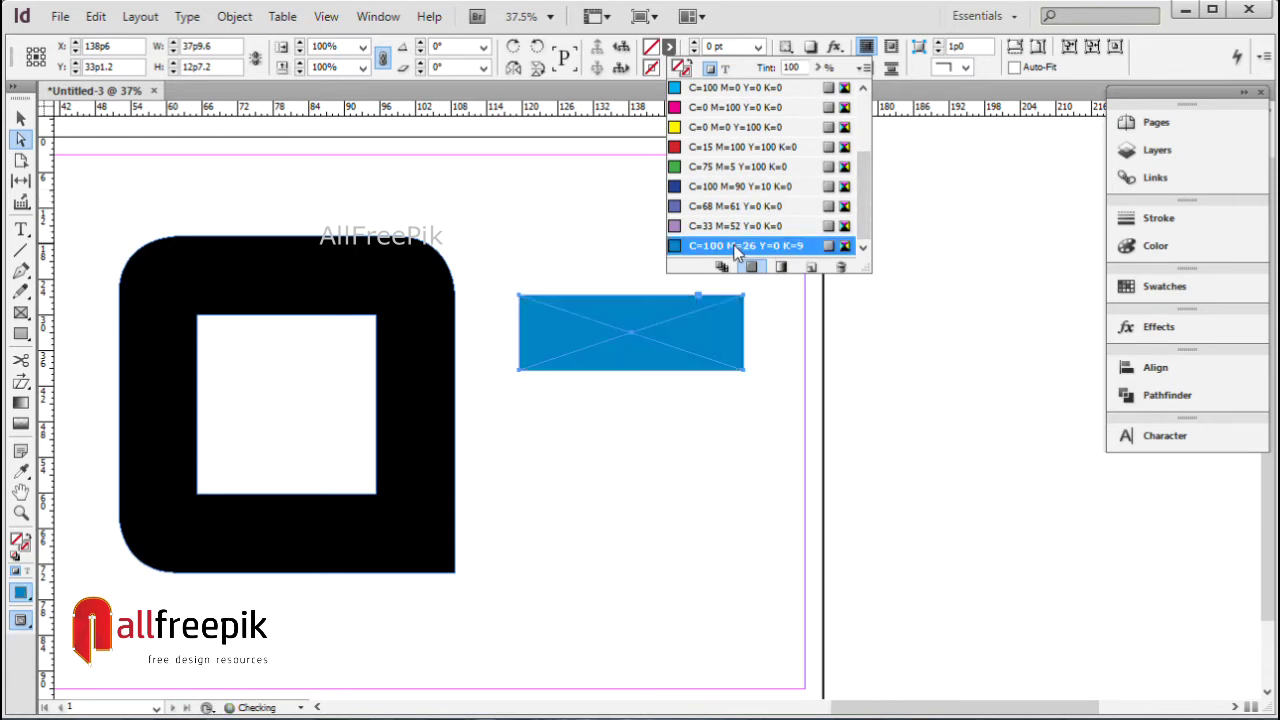
pyautogui.click(46, 150)
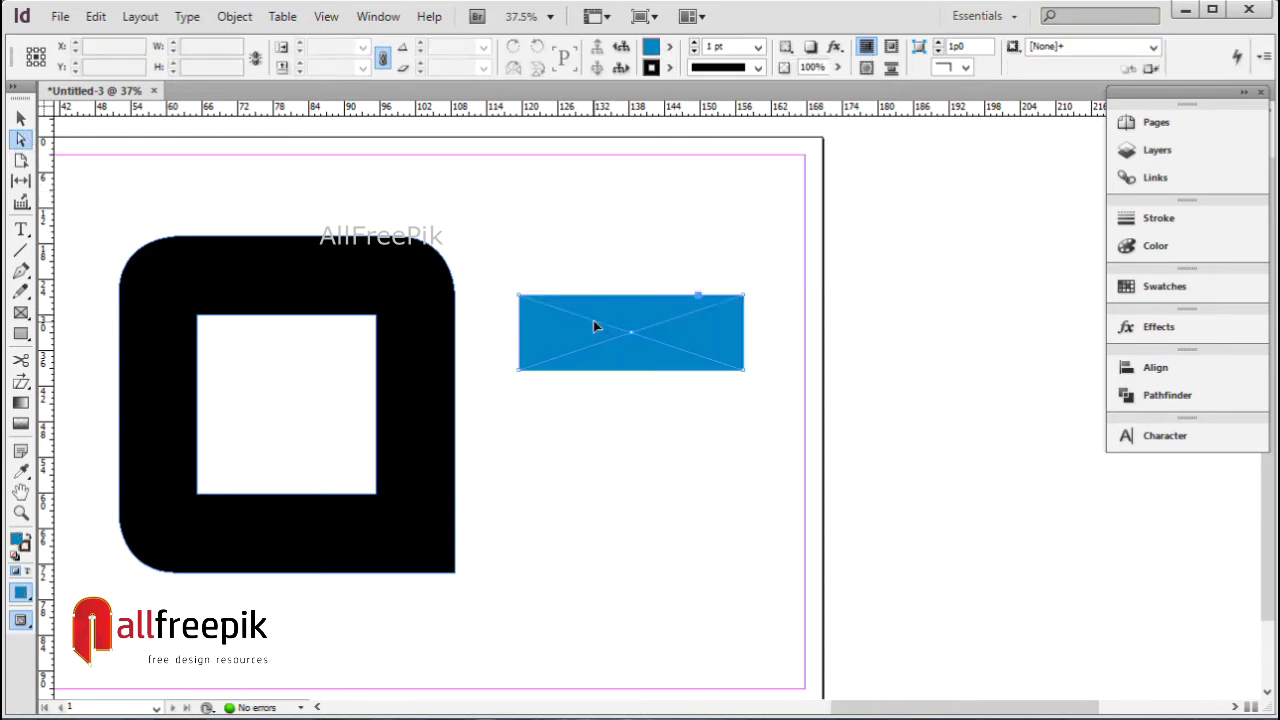
pyautogui.click(594, 322)
# Paste in Place a copy of the blue bar, move it right, and colour it C=33 M=52 purple
pyautogui.click(22, 120)
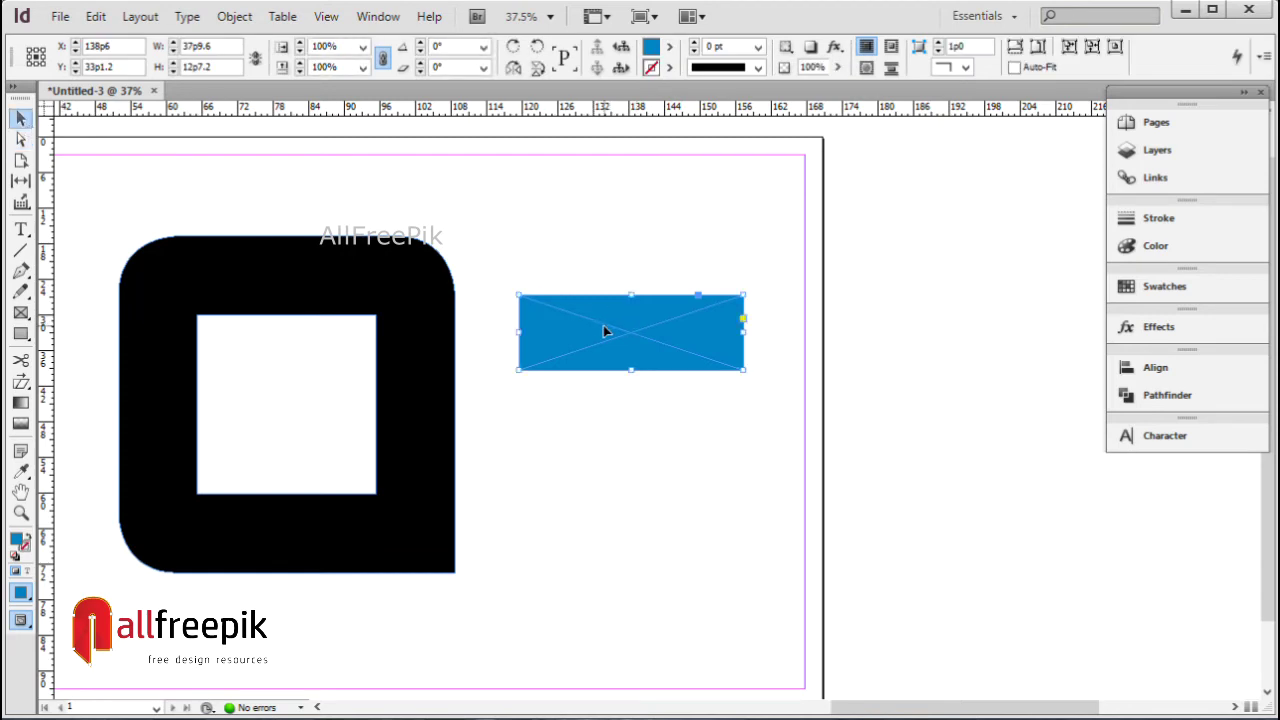
pyautogui.click(96, 16)
pyautogui.click(145, 110)
pyautogui.click(103, 16)
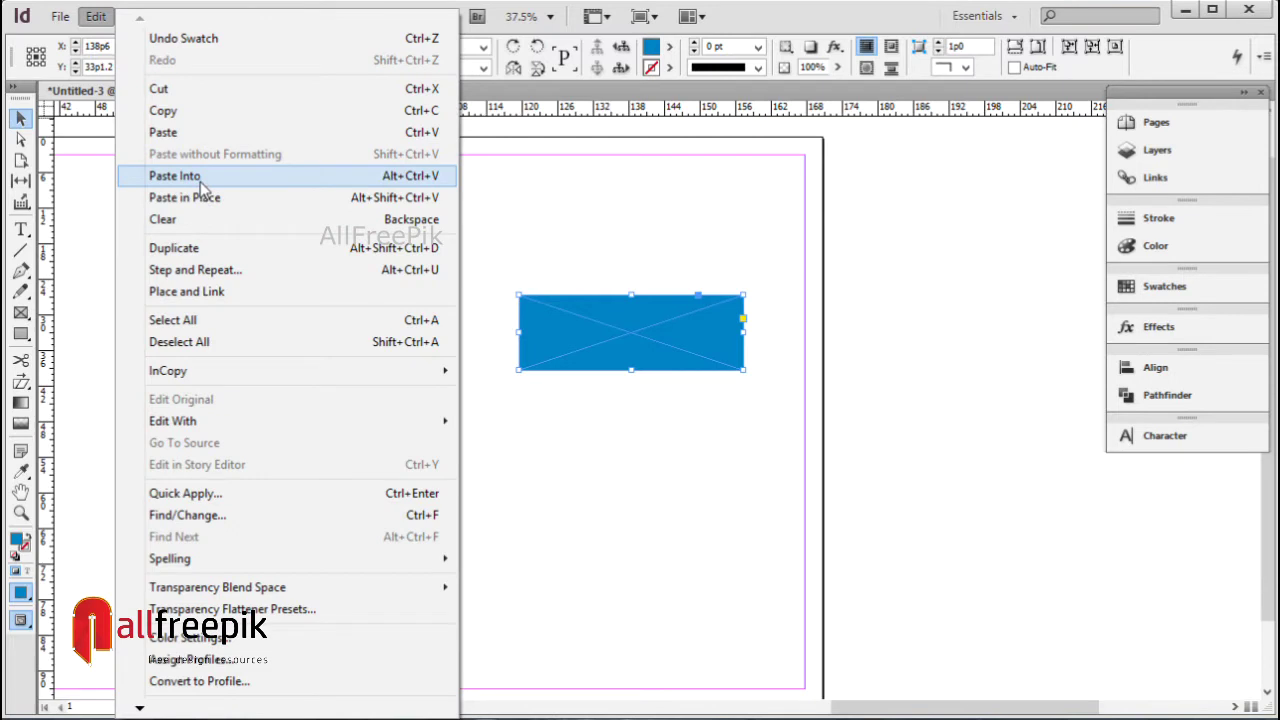
pyautogui.click(205, 197)
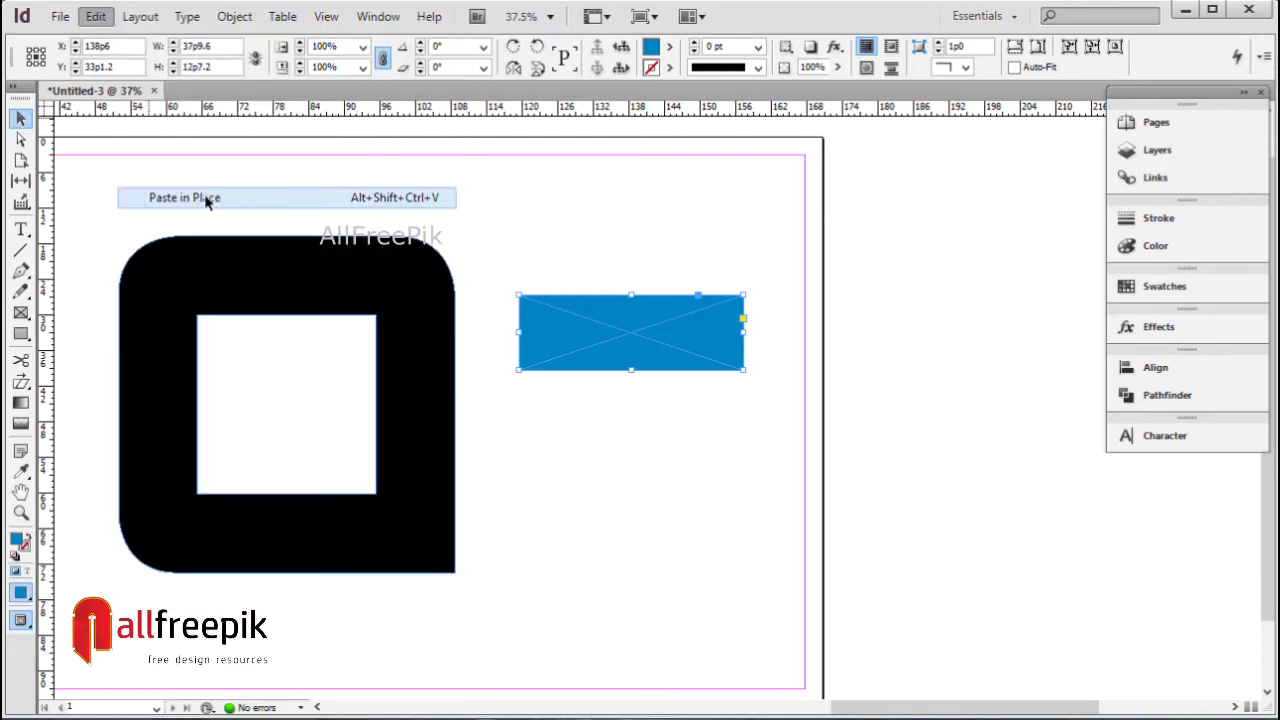
pyautogui.moveTo(566, 329); pyautogui.dragTo(787, 336)
pyautogui.click(668, 47)
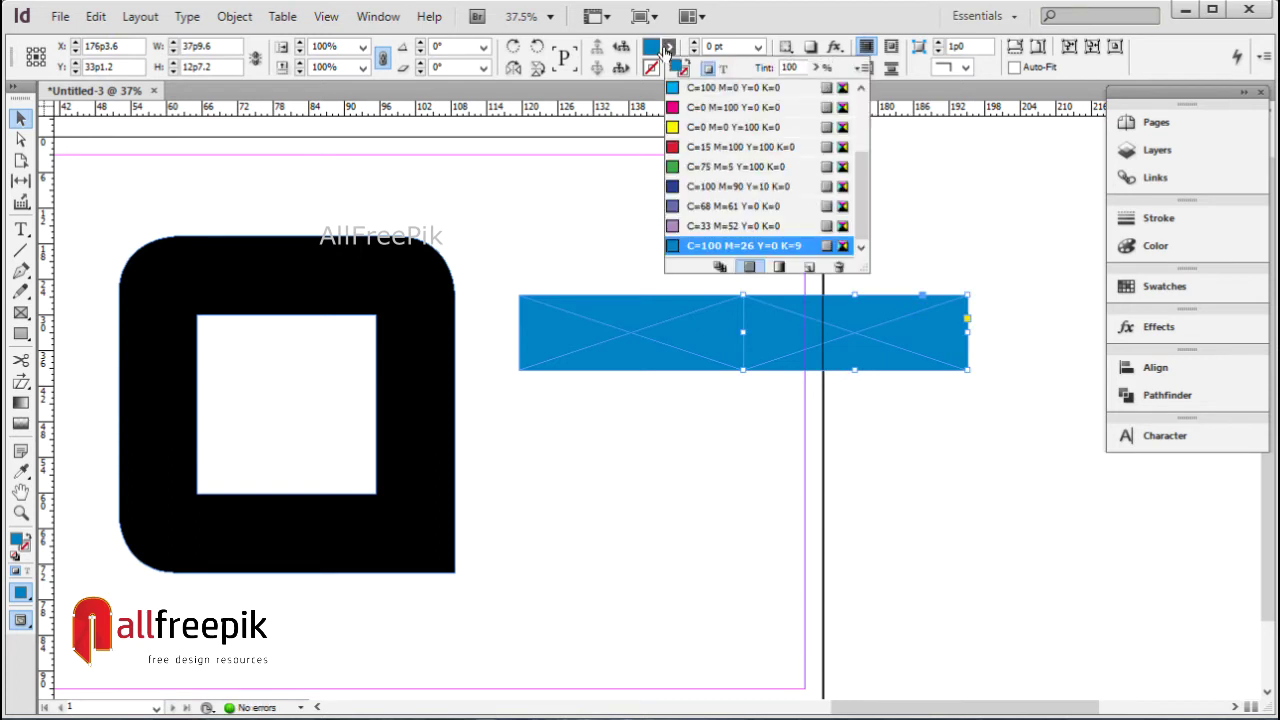
pyautogui.click(723, 228)
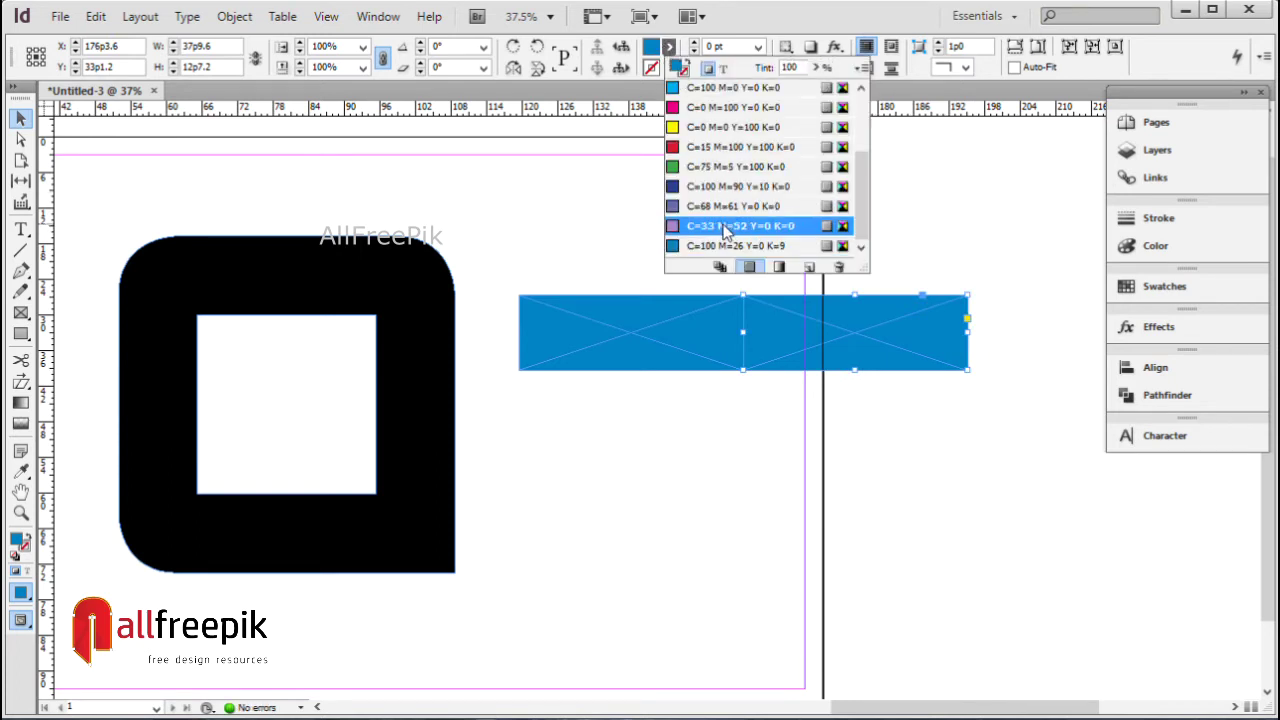
pyautogui.click(1023, 234)
# Copy both bars, Paste in Place, and rotate the copy 90° to form a cross
pyautogui.click(798, 347)
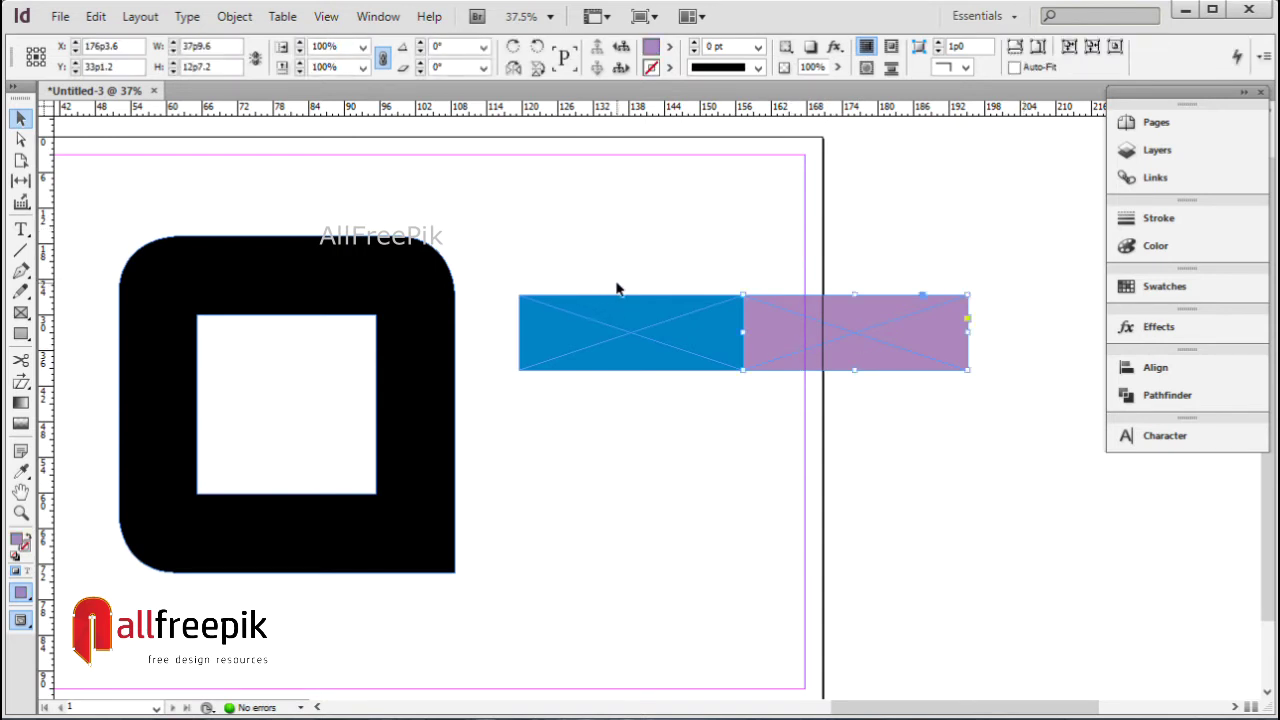
pyautogui.click(686, 334)
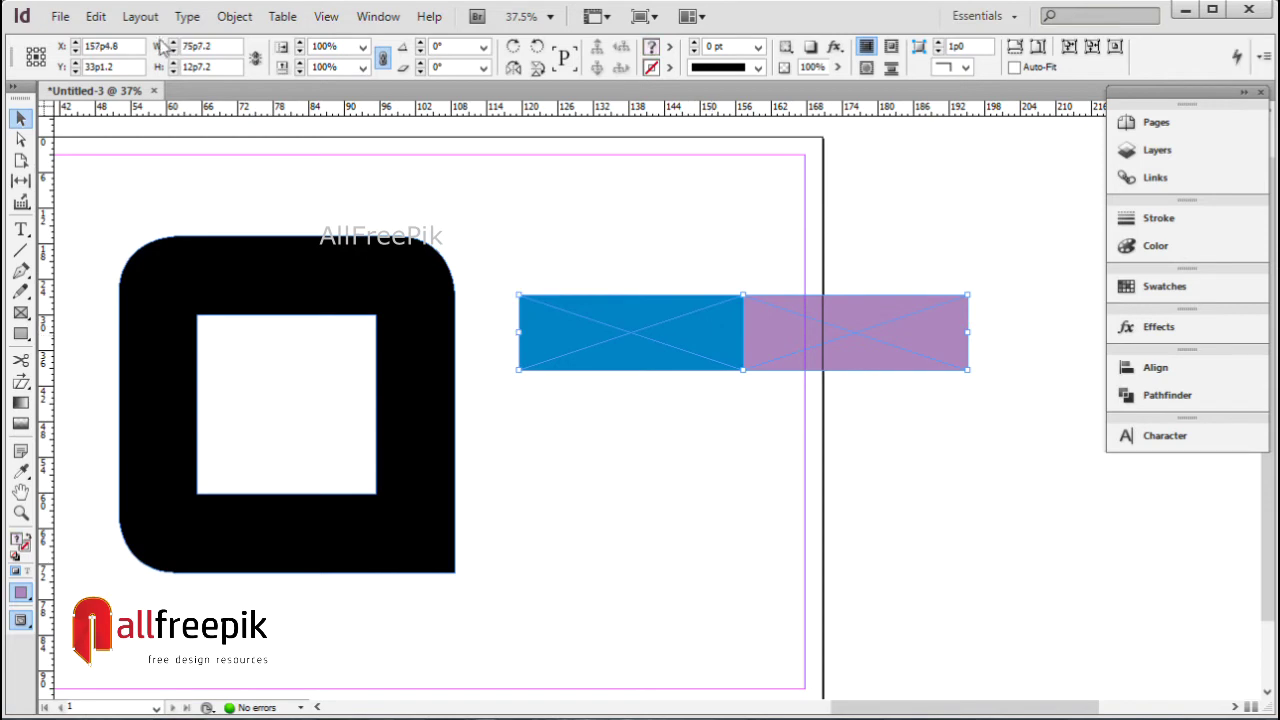
pyautogui.click(95, 16)
pyautogui.click(162, 110)
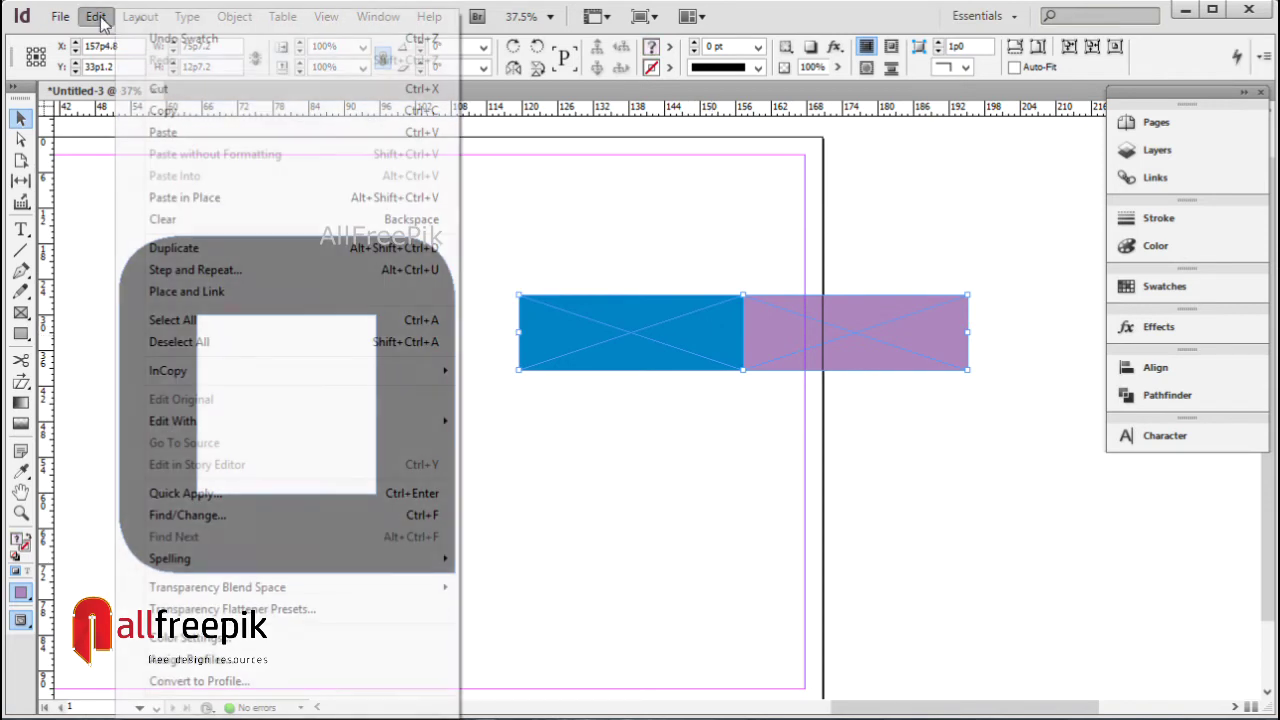
pyautogui.click(197, 197)
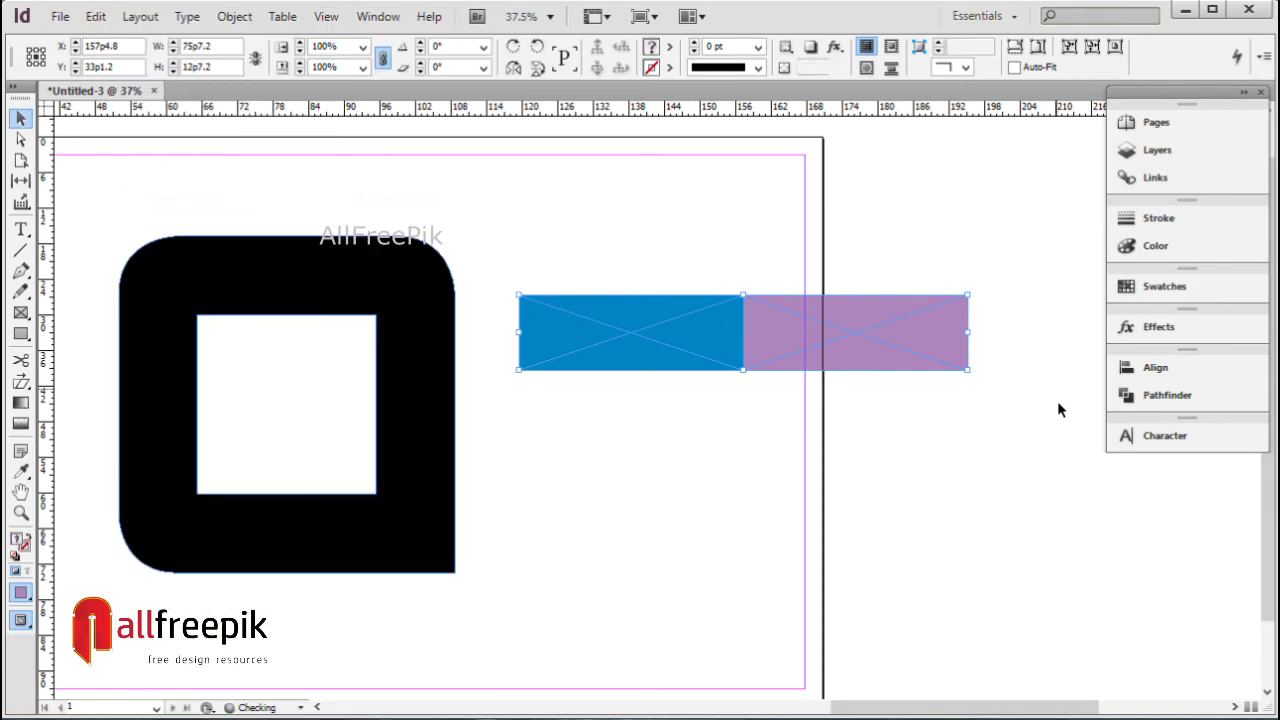
pyautogui.moveTo(978, 378); pyautogui.dragTo(812, 197)
pyautogui.click(1028, 303)
# Draw an empty rectangle frame, about 75p9.6 by 69p4.8, enclosing the whole cross
pyautogui.scroll(1, 1022, 290)
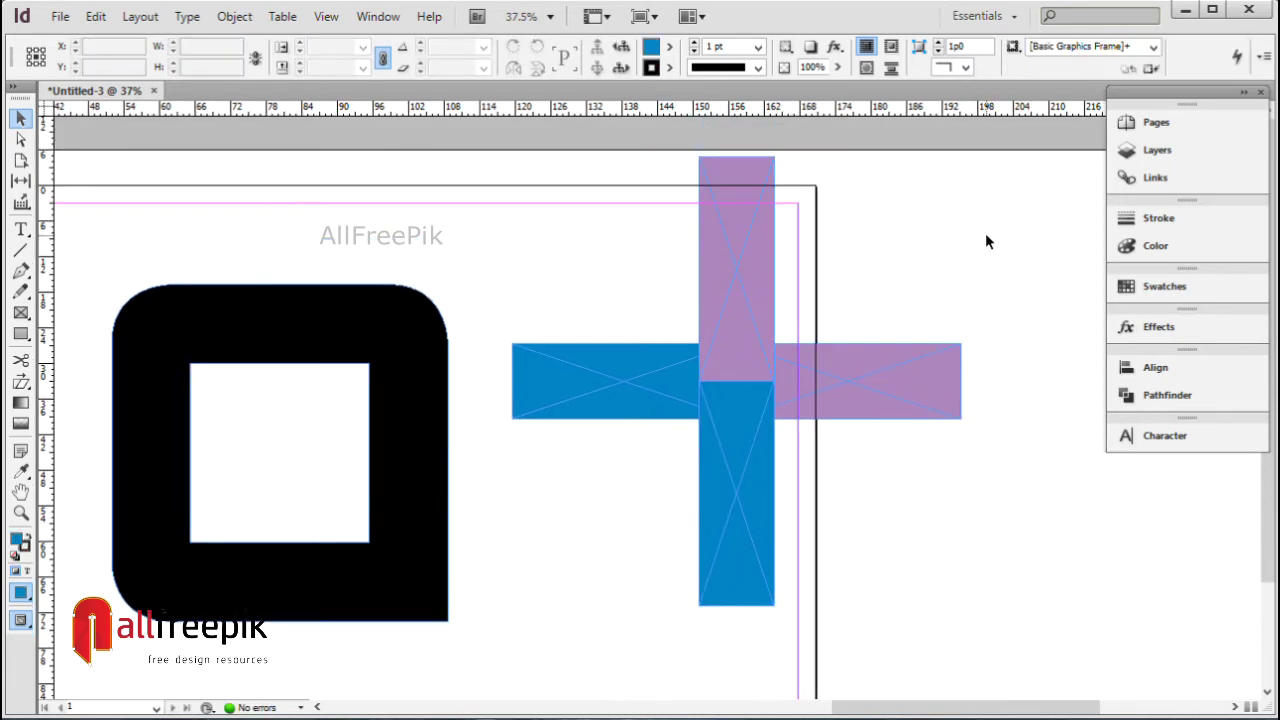
pyautogui.moveTo(982, 273); pyautogui.dragTo(949, 294)
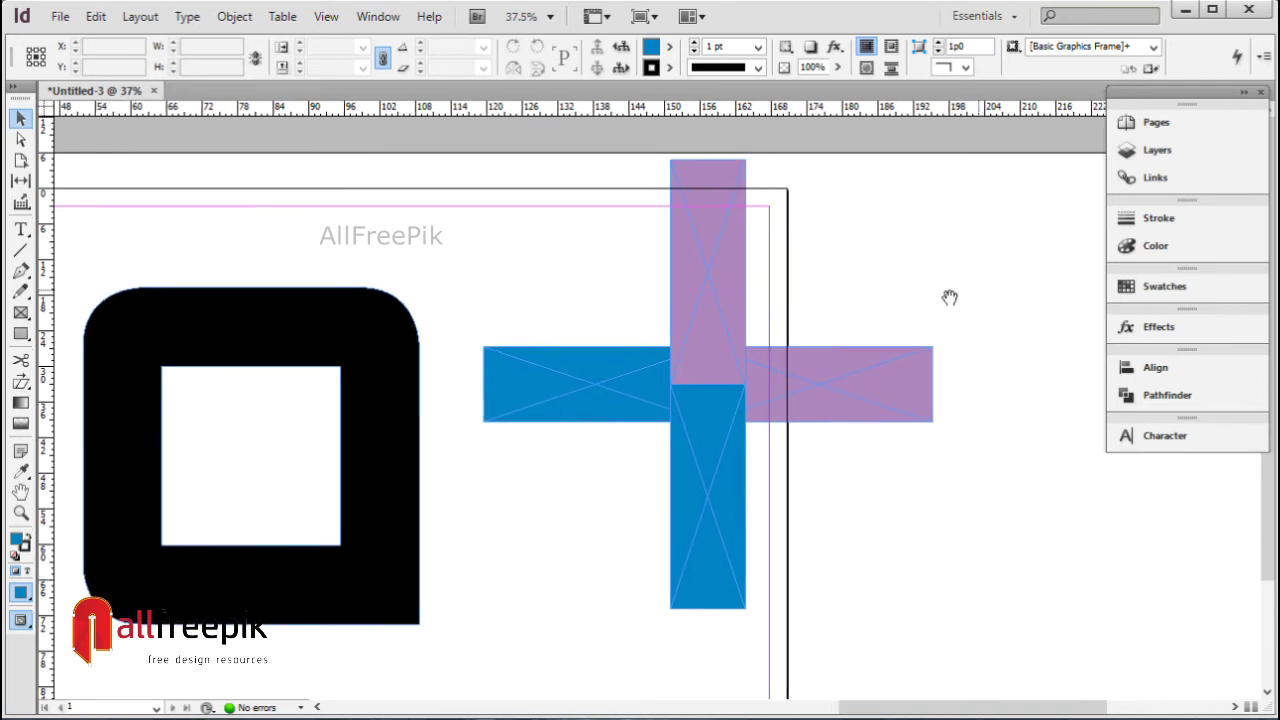
pyautogui.moveTo(1040, 297); pyautogui.dragTo(1028, 330)
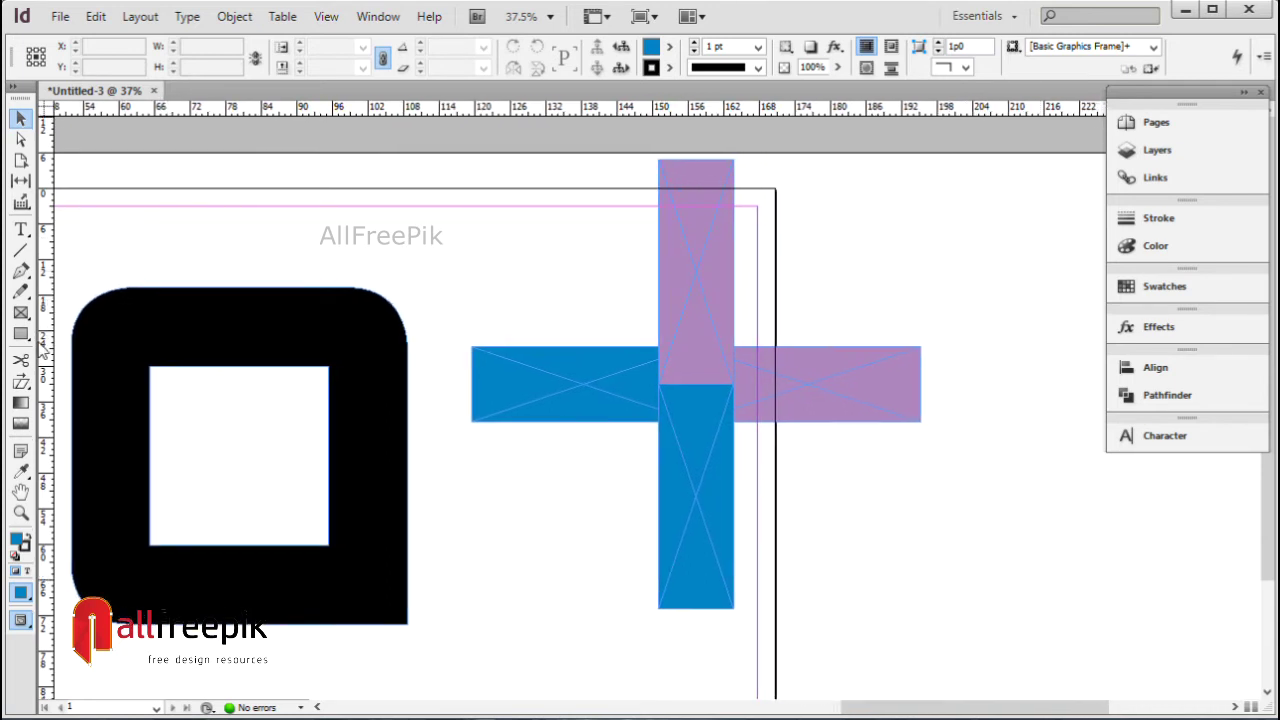
pyautogui.click(24, 315)
pyautogui.moveTo(470, 201); pyautogui.dragTo(919, 611)
# Fill the frame with the C=100 M=90 Y=10 K=0 dark blue and send it to the back
pyautogui.click(21, 139)
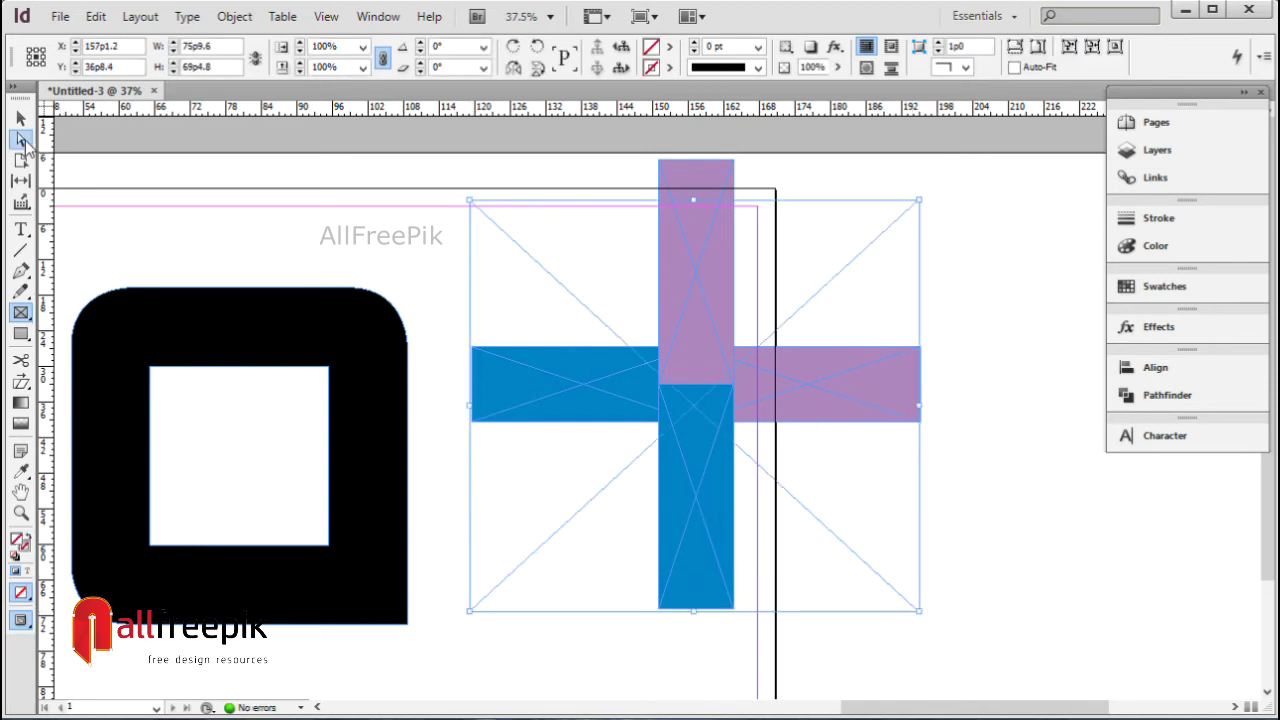
pyautogui.click(669, 47)
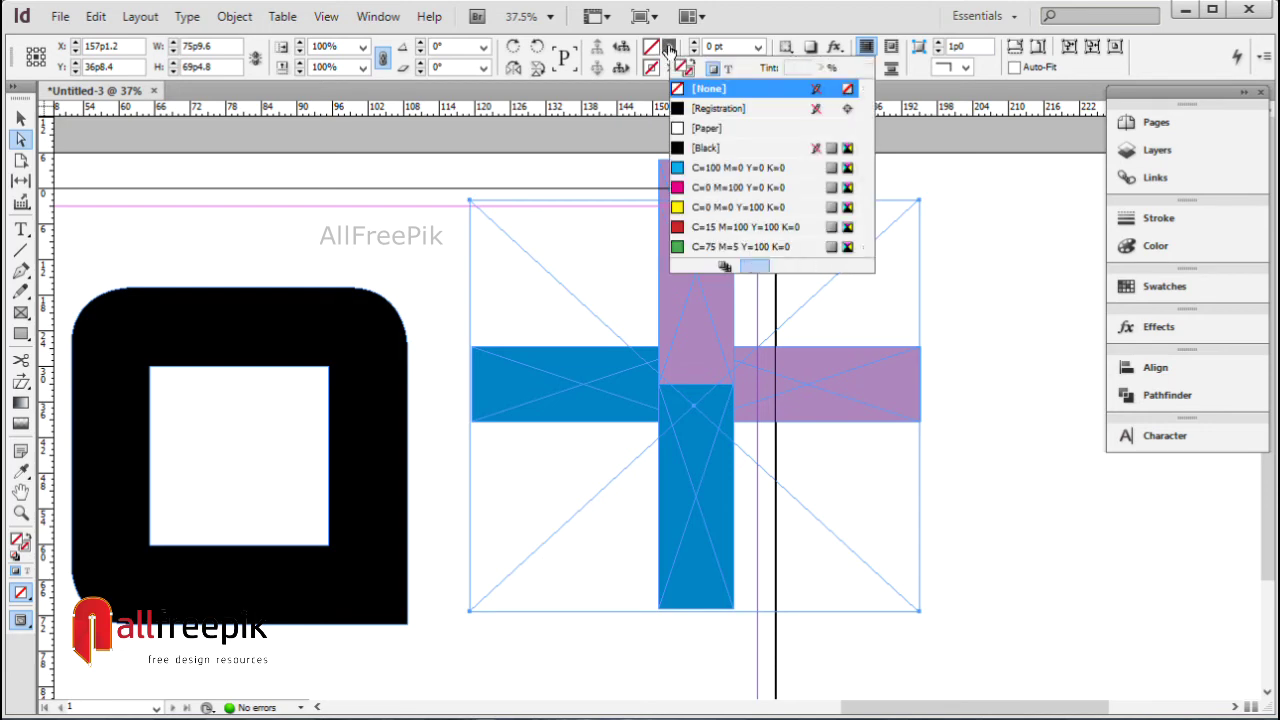
pyautogui.moveTo(866, 115); pyautogui.dragTo(868, 253)
pyautogui.click(716, 187)
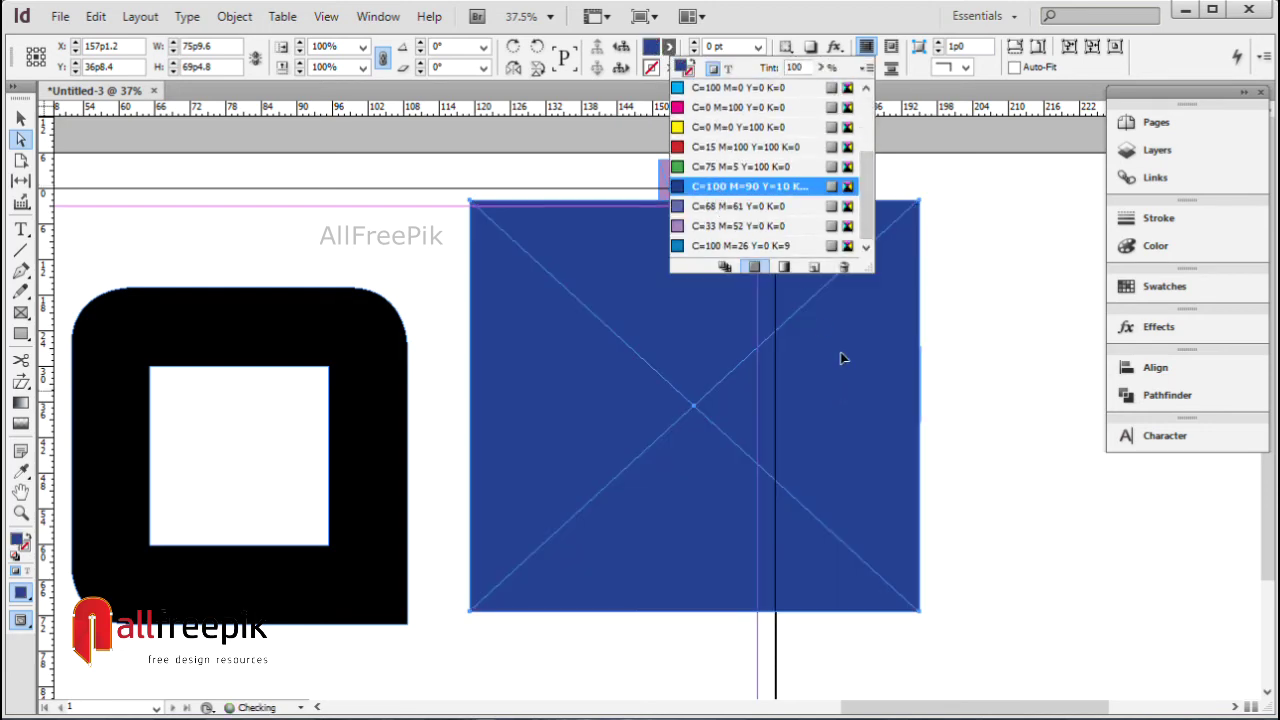
pyautogui.click(854, 308)
pyautogui.rightClick(862, 291)
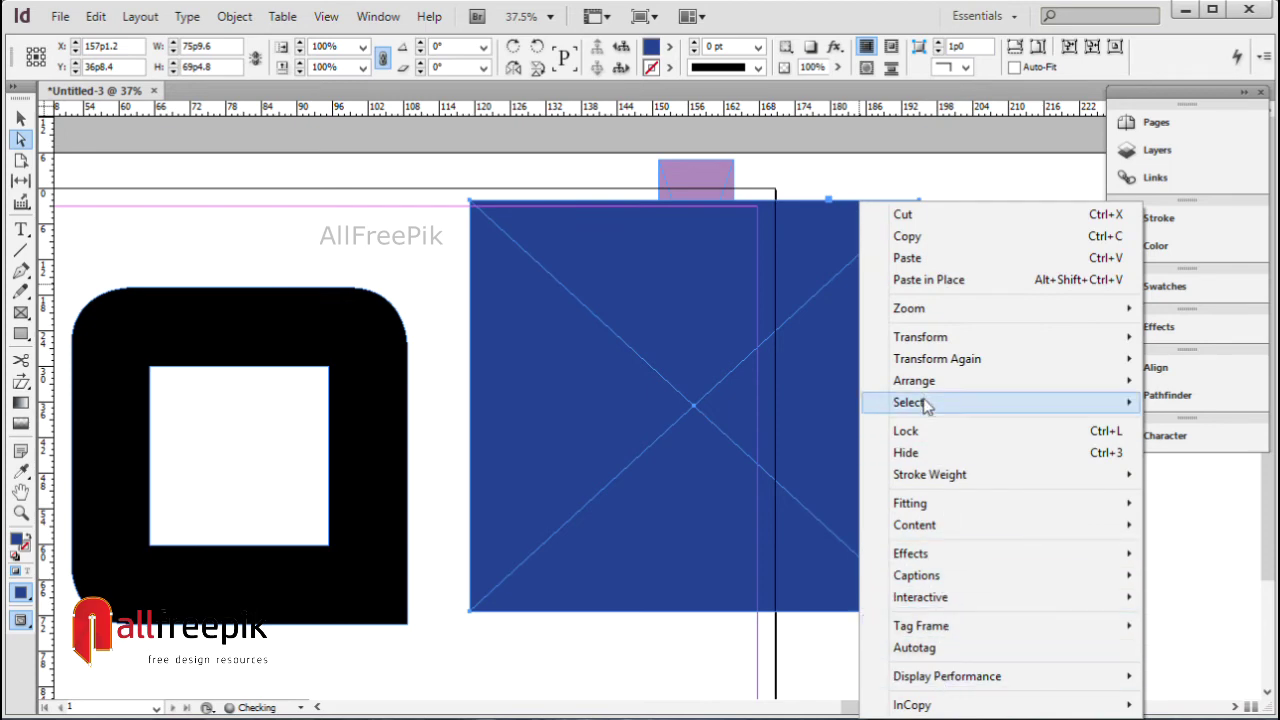
pyautogui.moveTo(914, 381)
pyautogui.click(727, 404)
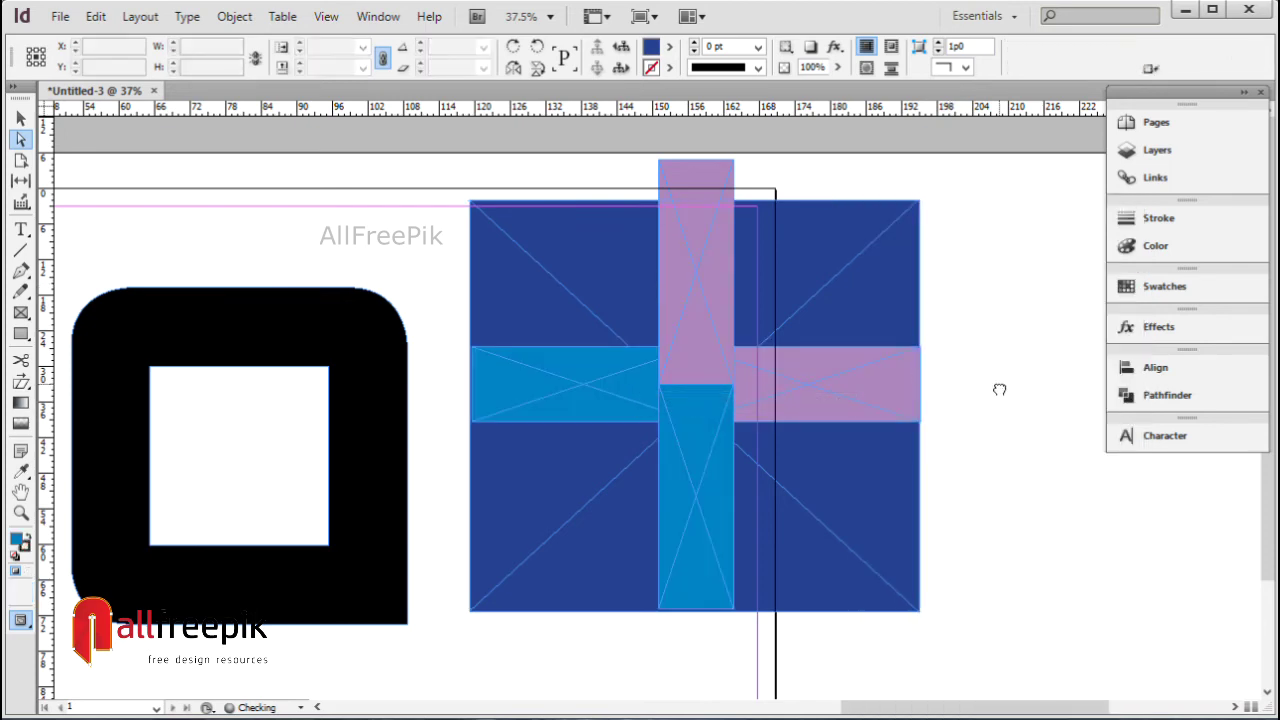
# Drag the frame's top and bottom edges to the cross's ends, making a 75p9.6 square
pyautogui.hscroll(1, 788, 271)
pyautogui.click(866, 243)
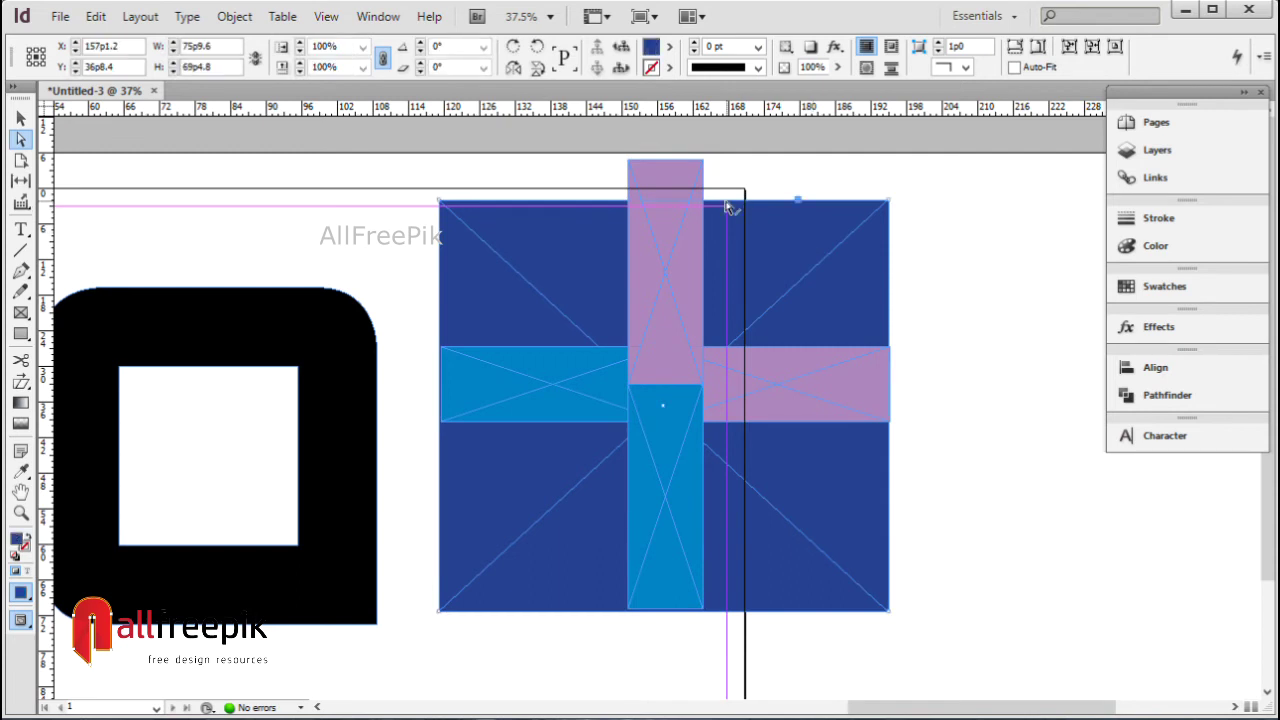
pyautogui.click(22, 119)
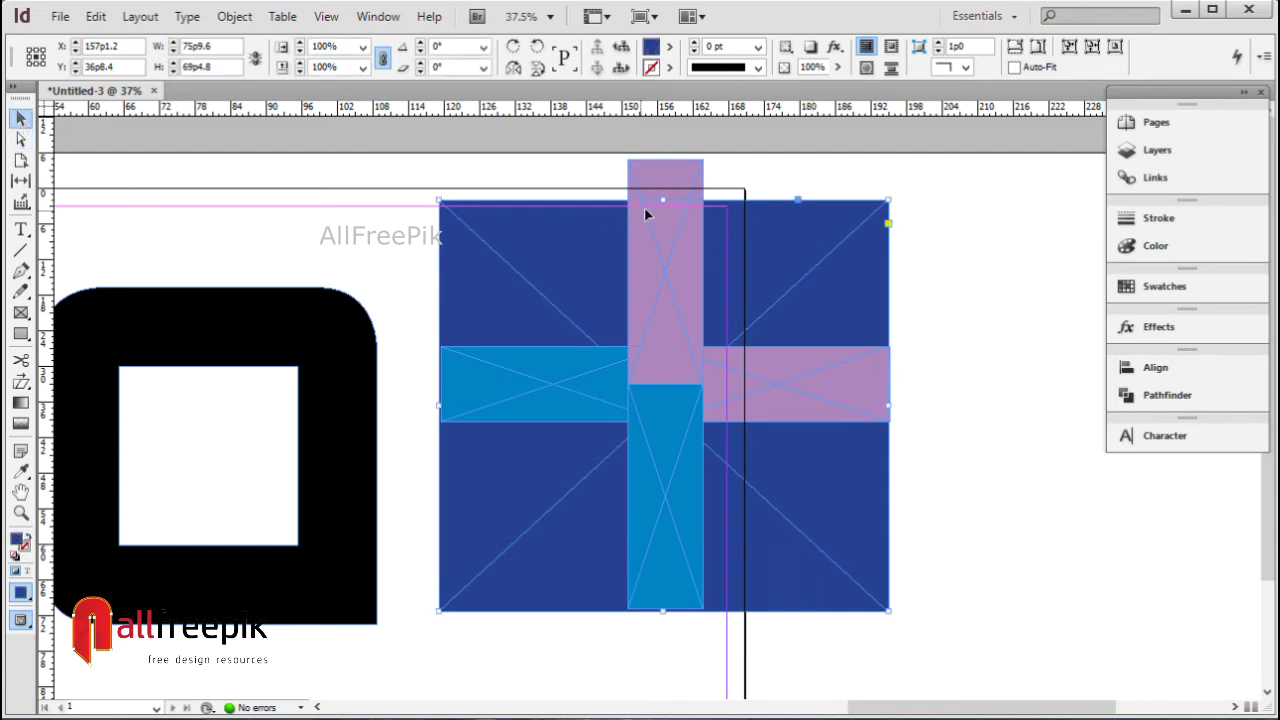
pyautogui.moveTo(665, 200); pyautogui.dragTo(665, 161)
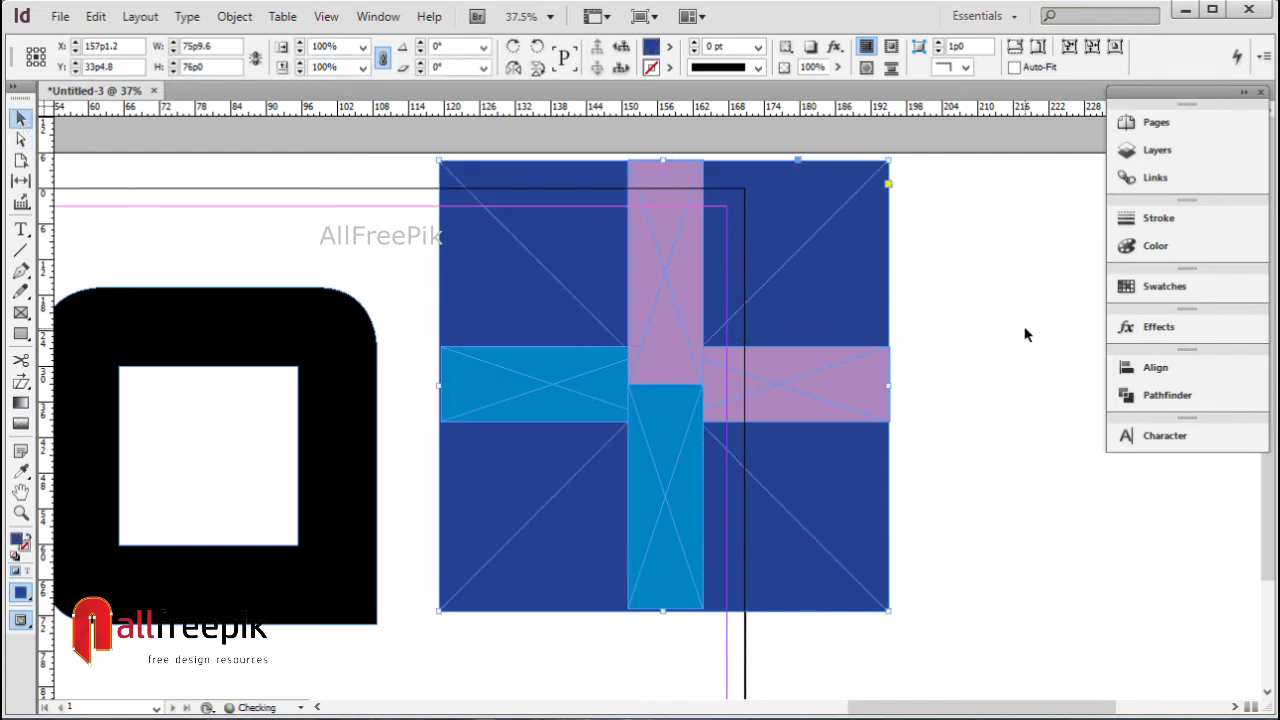
pyautogui.click(1026, 331)
pyautogui.click(535, 590)
pyautogui.hscroll(-2, 620, 551)
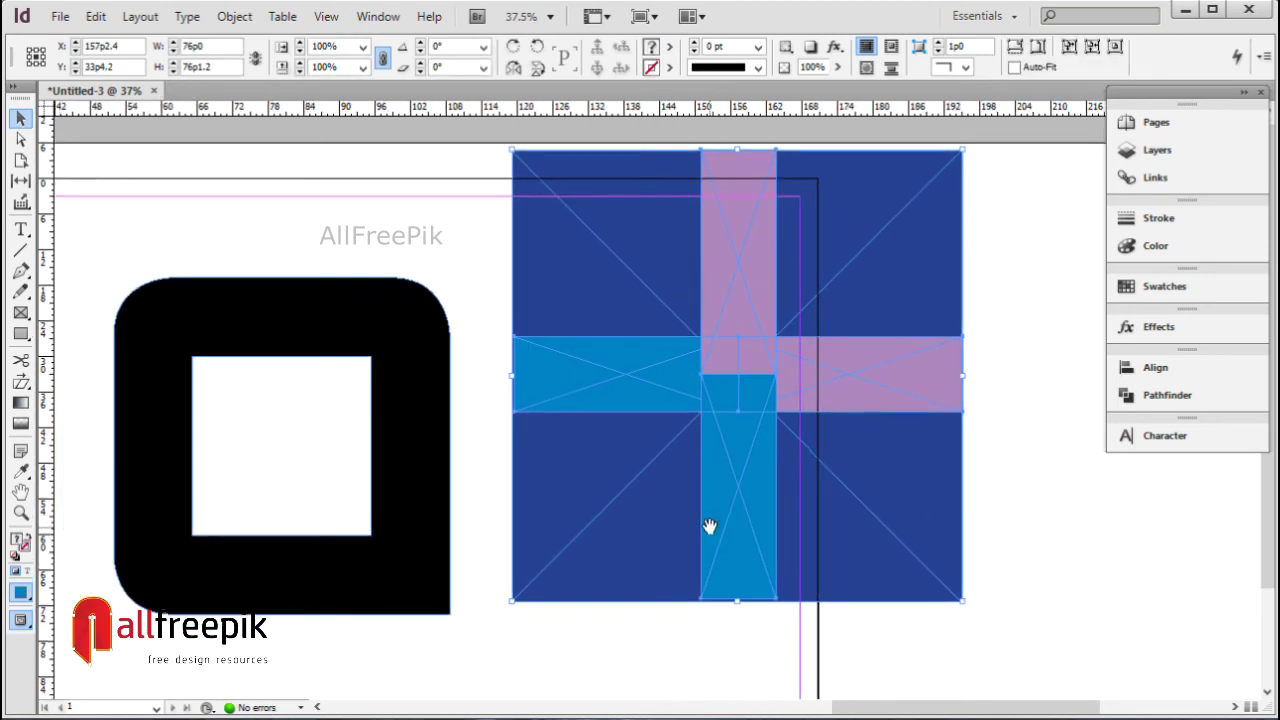
pyautogui.click(1120, 535)
pyautogui.click(886, 531)
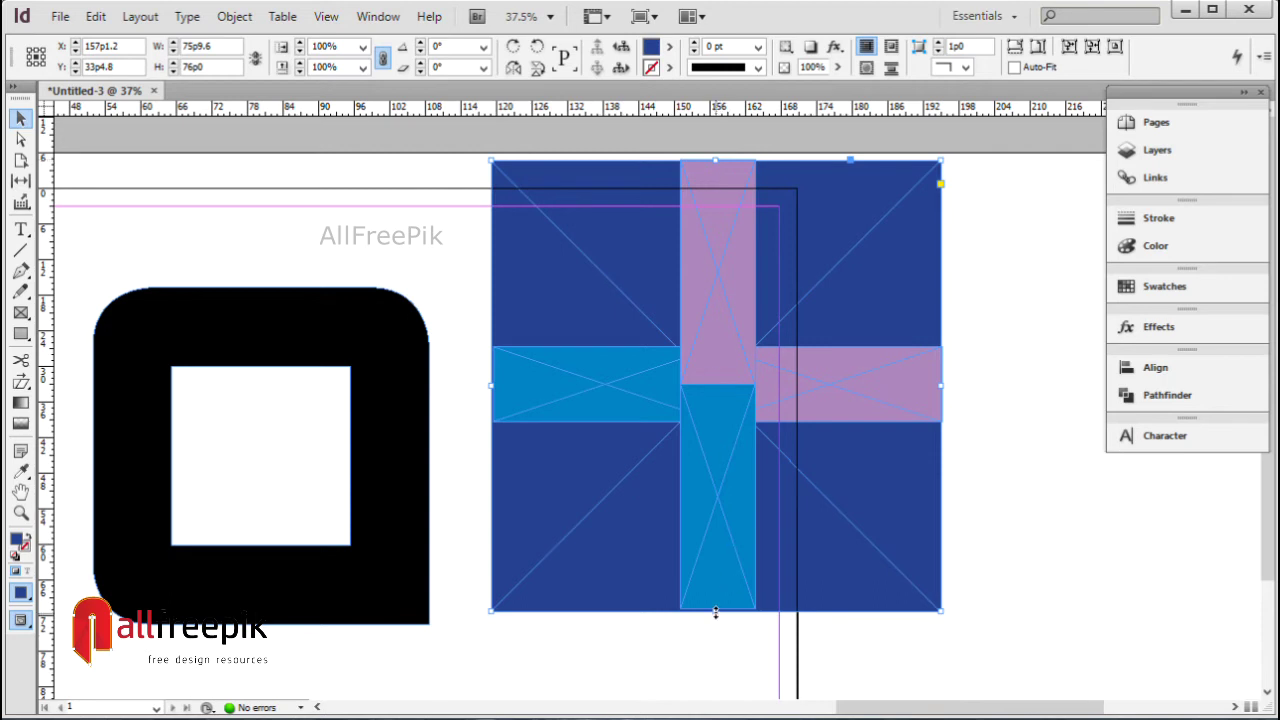
pyautogui.moveTo(715, 611); pyautogui.dragTo(715, 608)
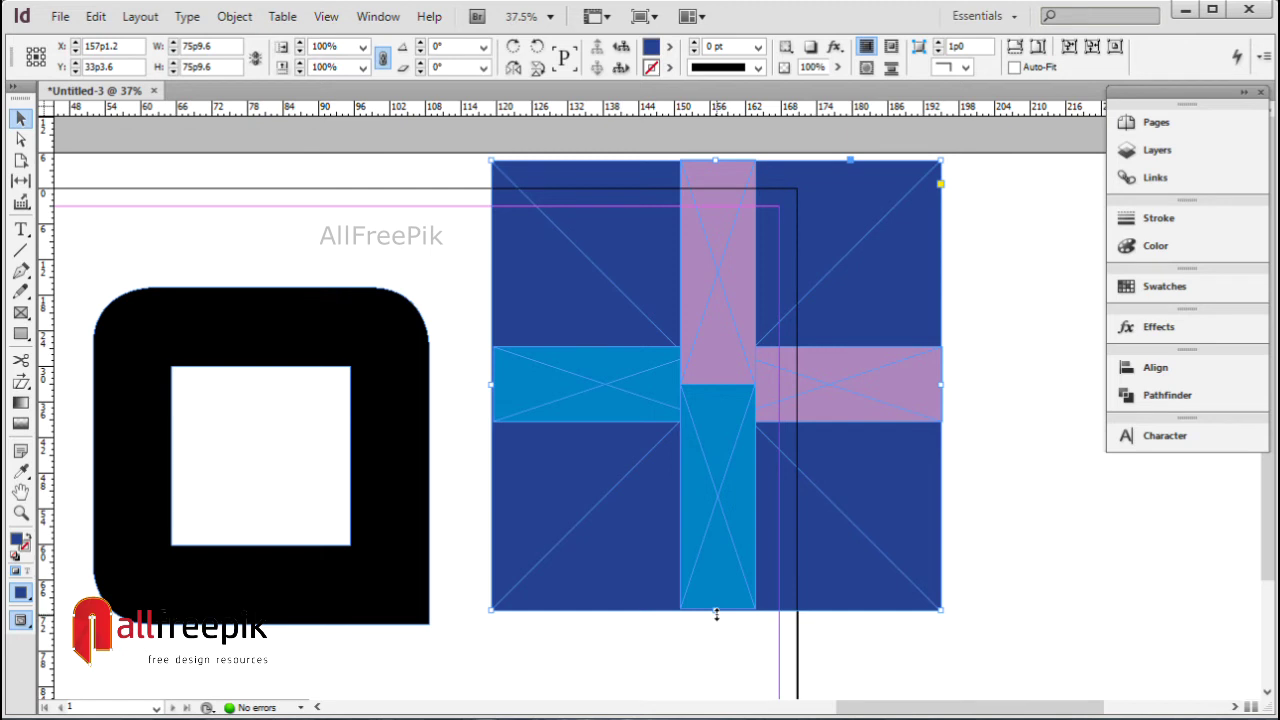
# Shrink the dark blue square into the lower-left quadrant and place another dark blue block at the top-left
pyautogui.moveTo(941, 160); pyautogui.dragTo(735, 372)
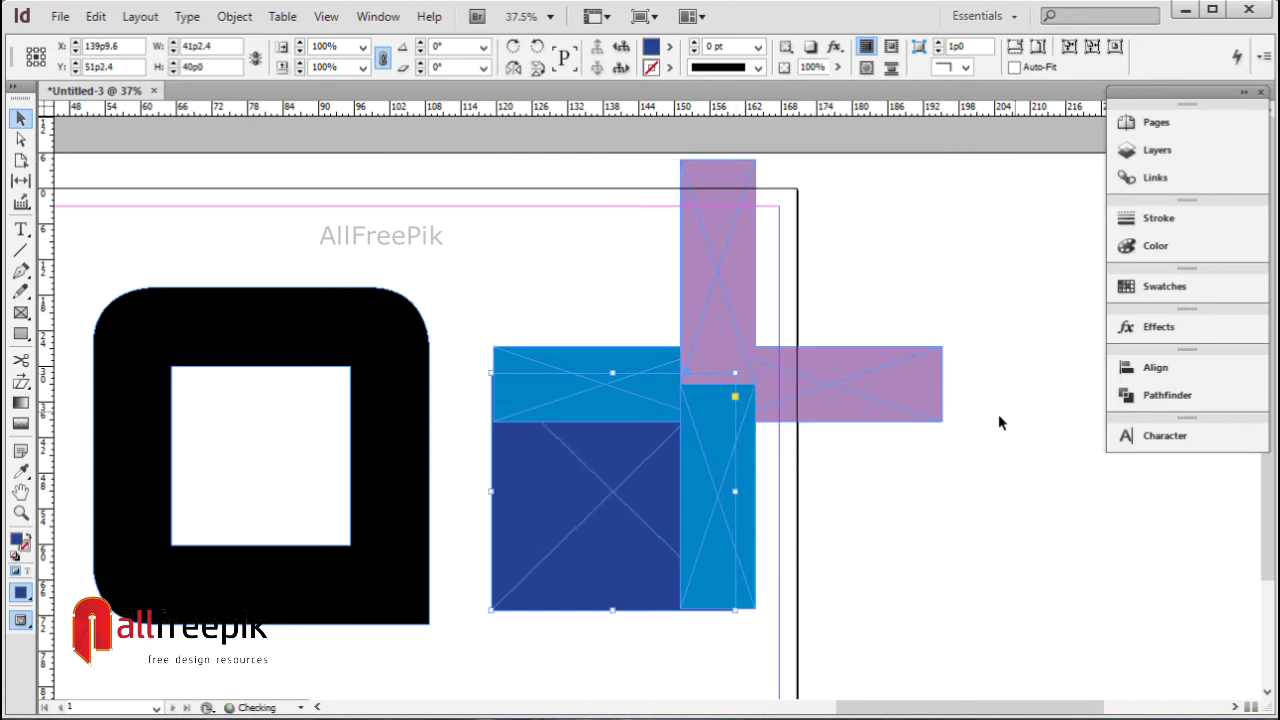
pyautogui.click(588, 477)
pyautogui.moveTo(628, 482); pyautogui.dragTo(650, 307)
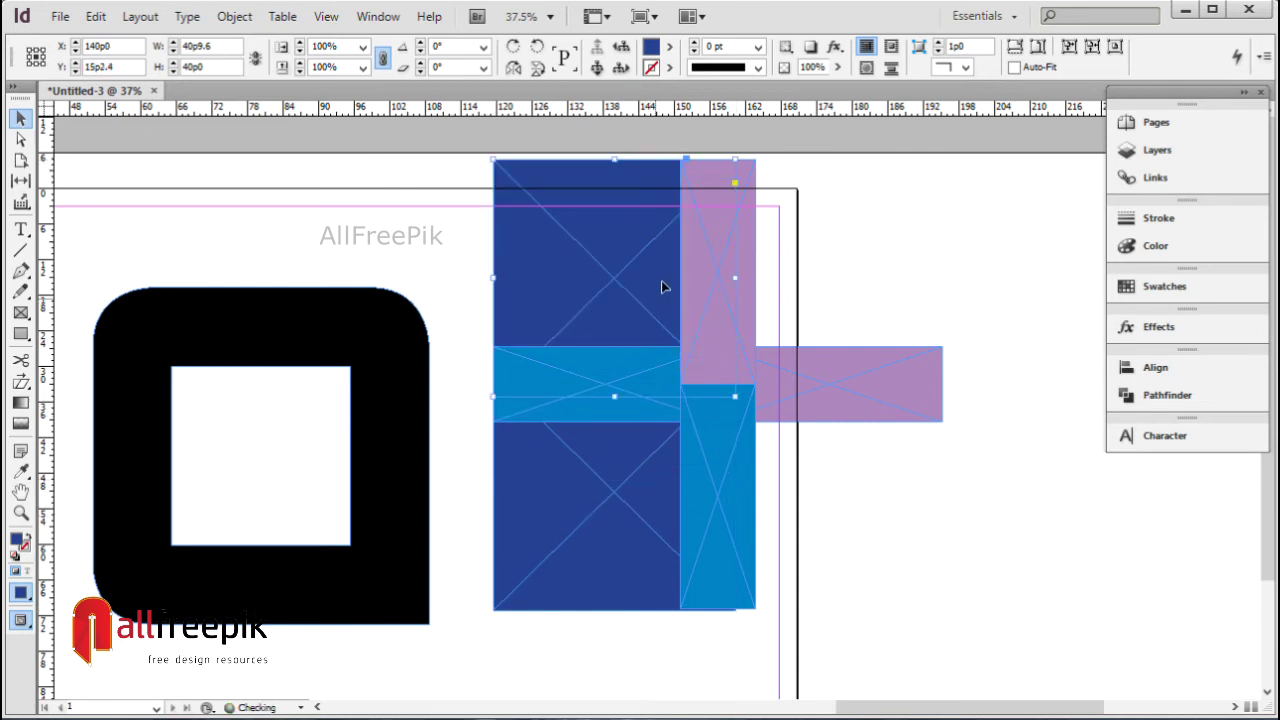
# Duplicate the dark blue swatch and raise its yellow to make a darker navy C=100 M=90 Y=41 swatch
pyautogui.click(669, 47)
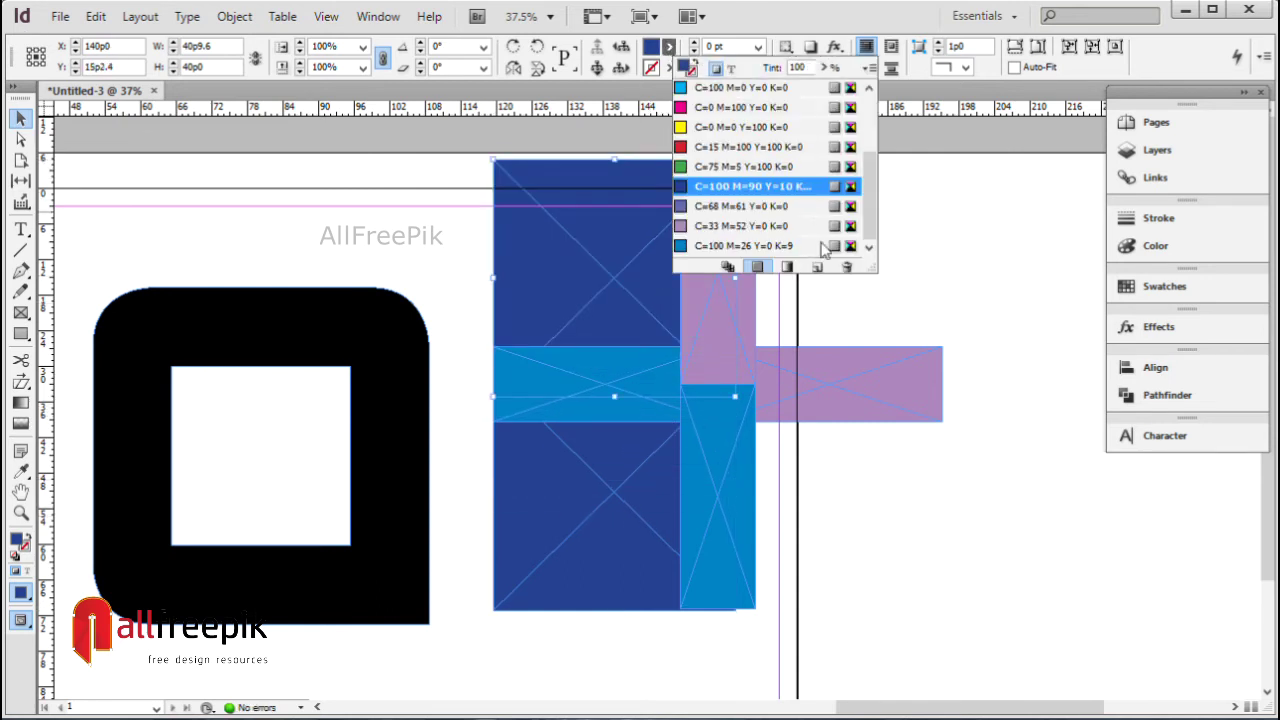
pyautogui.click(818, 268)
pyautogui.doubleClick(756, 245)
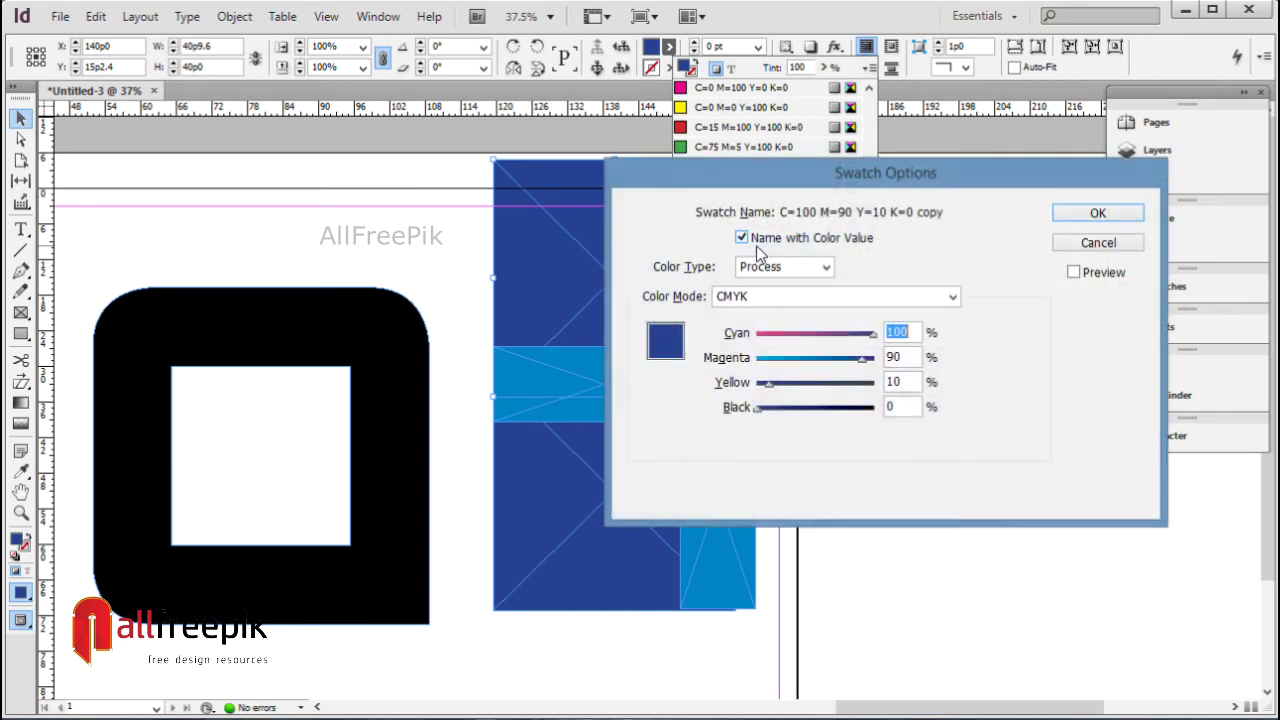
pyautogui.moveTo(768, 392); pyautogui.dragTo(808, 389)
pyautogui.click(1075, 215)
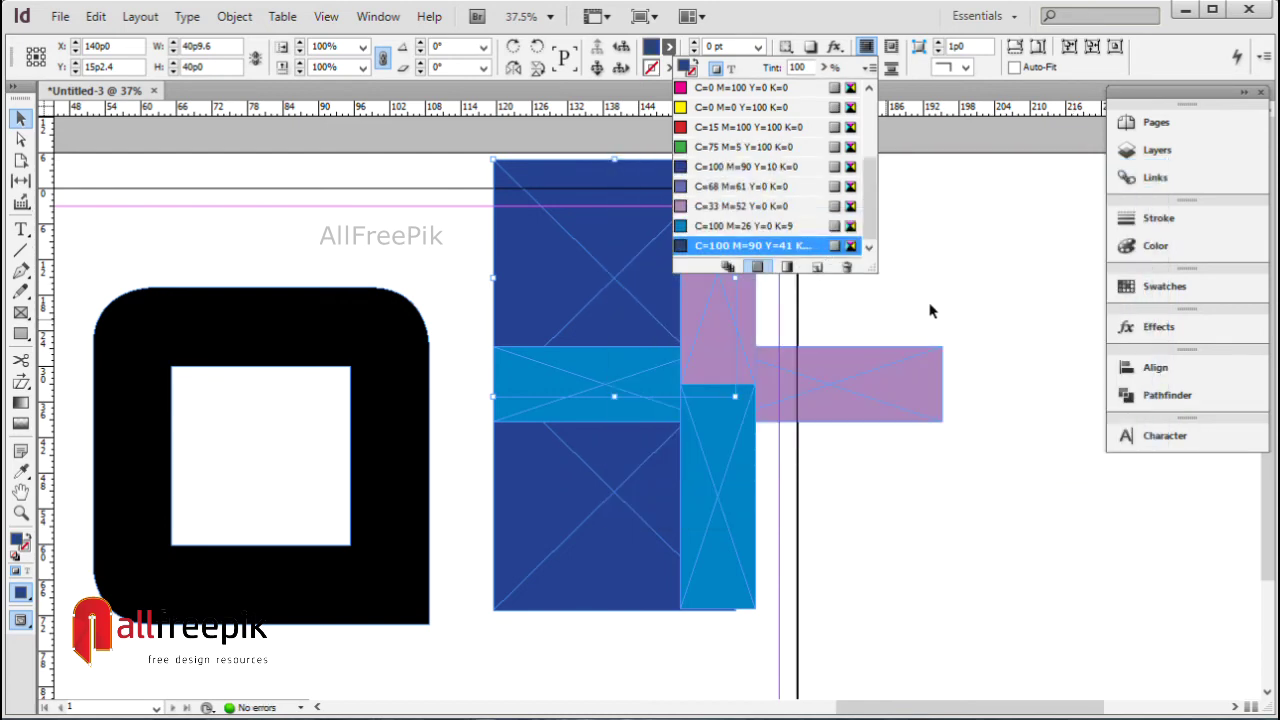
pyautogui.click(875, 307)
# Fill the 40p9.6 by 40p0 upper-left rectangle with the new C=100 M=90 Y=41 navy swatch
pyautogui.click(580, 289)
pyautogui.click(626, 503)
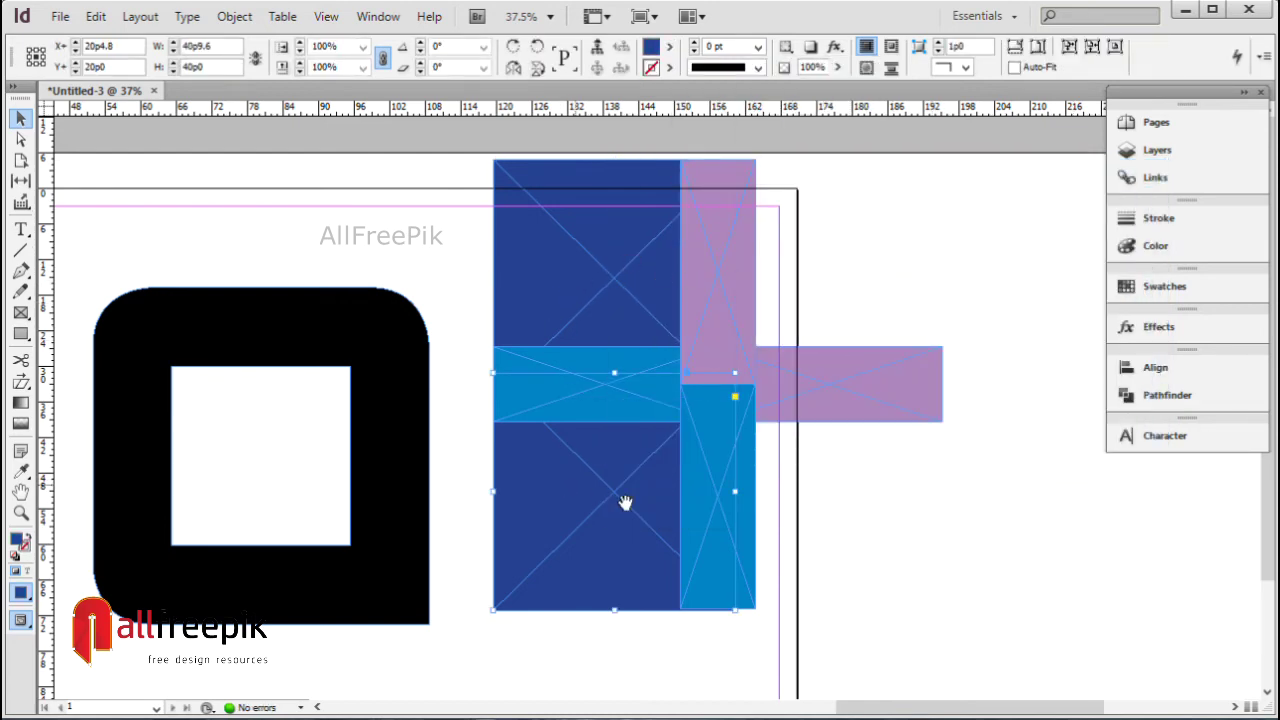
pyautogui.hotkey('ctrl', 'shift', 'a')
pyautogui.press('a')
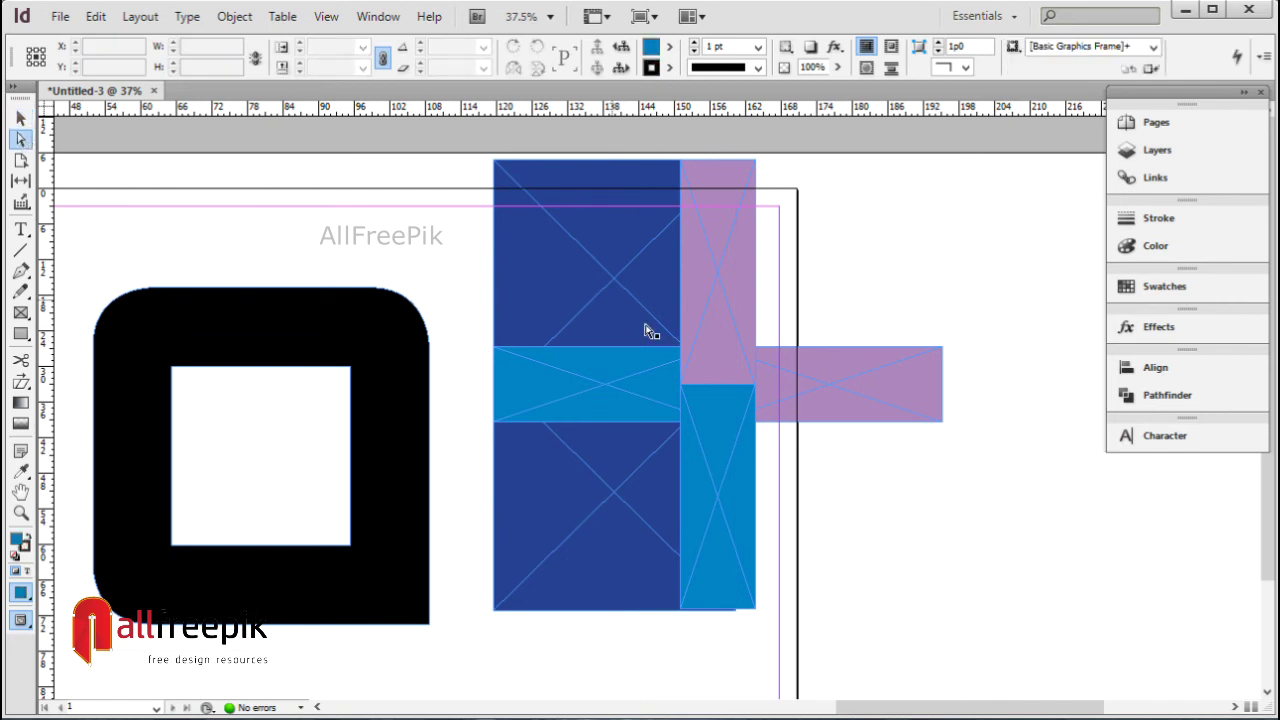
pyautogui.click(637, 287)
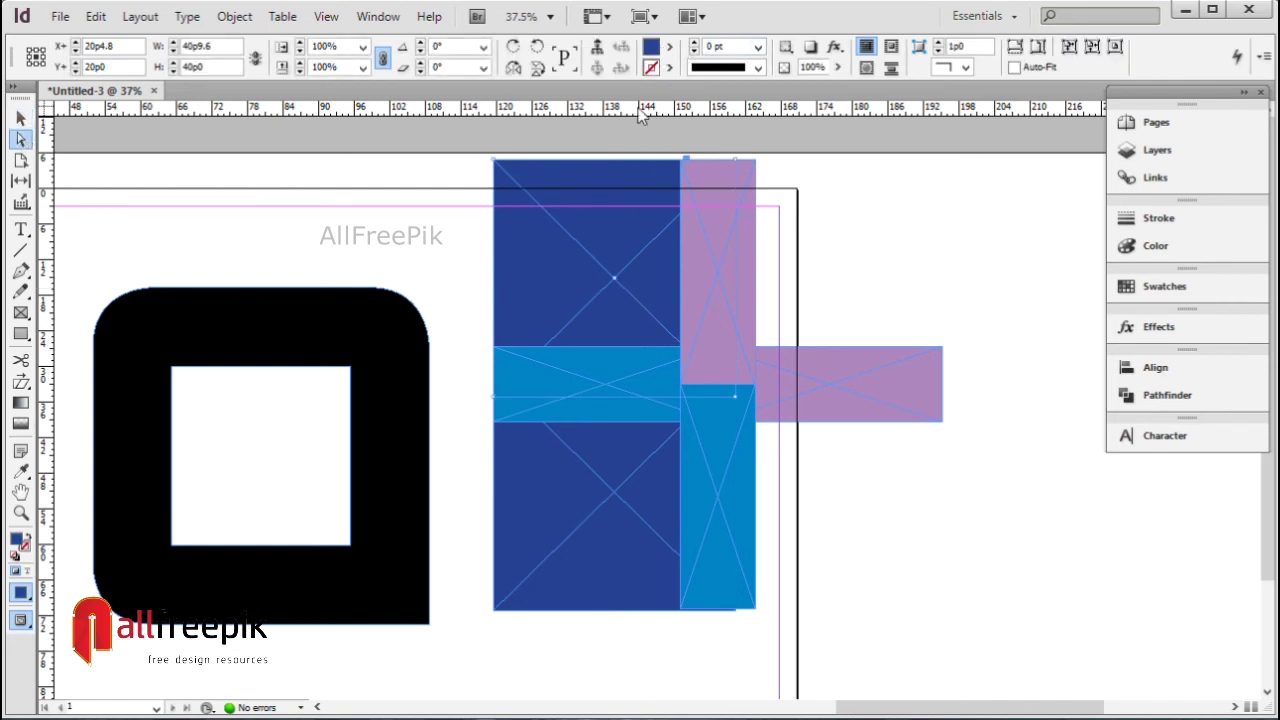
pyautogui.click(21, 120)
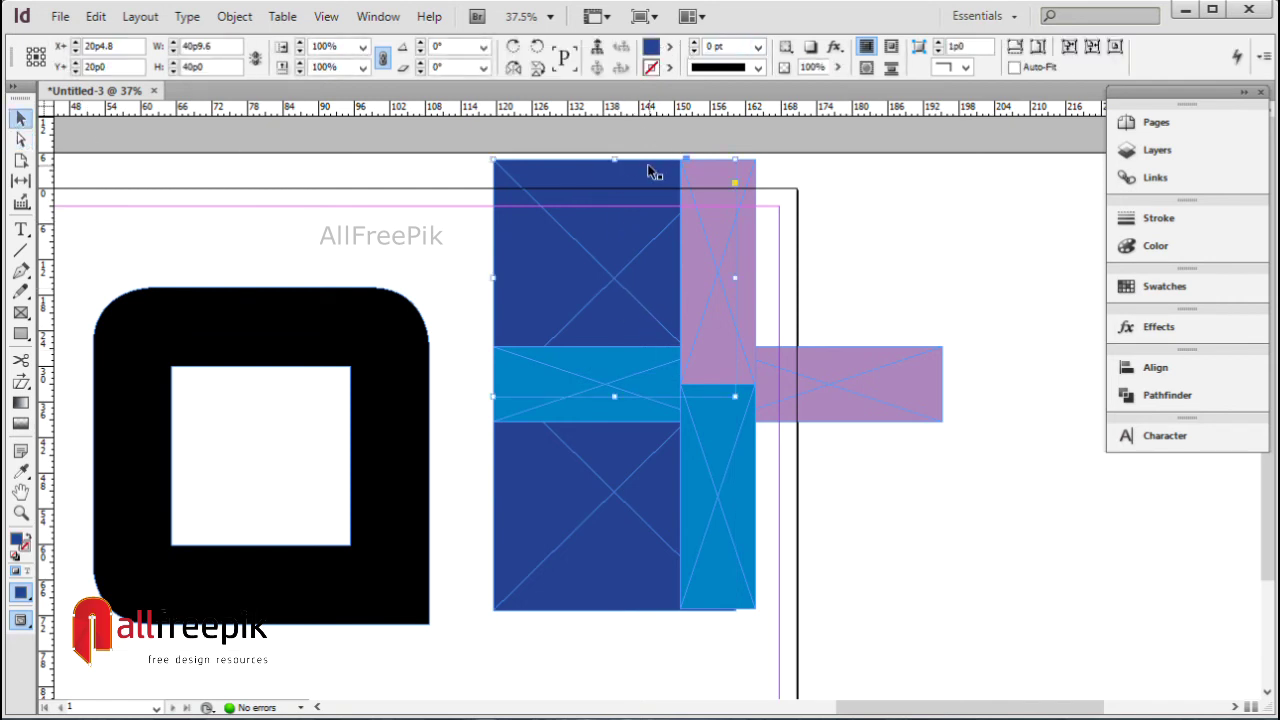
pyautogui.click(669, 47)
pyautogui.click(781, 250)
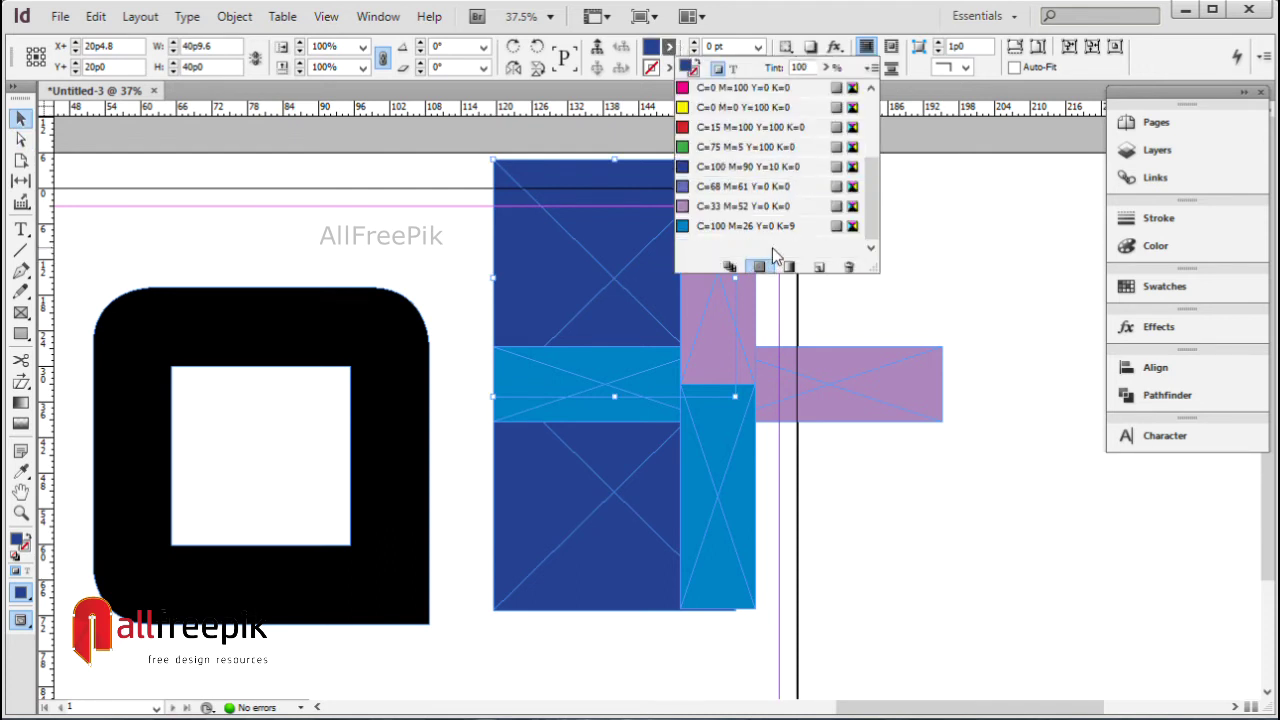
pyautogui.hscroll(3, 831, 294)
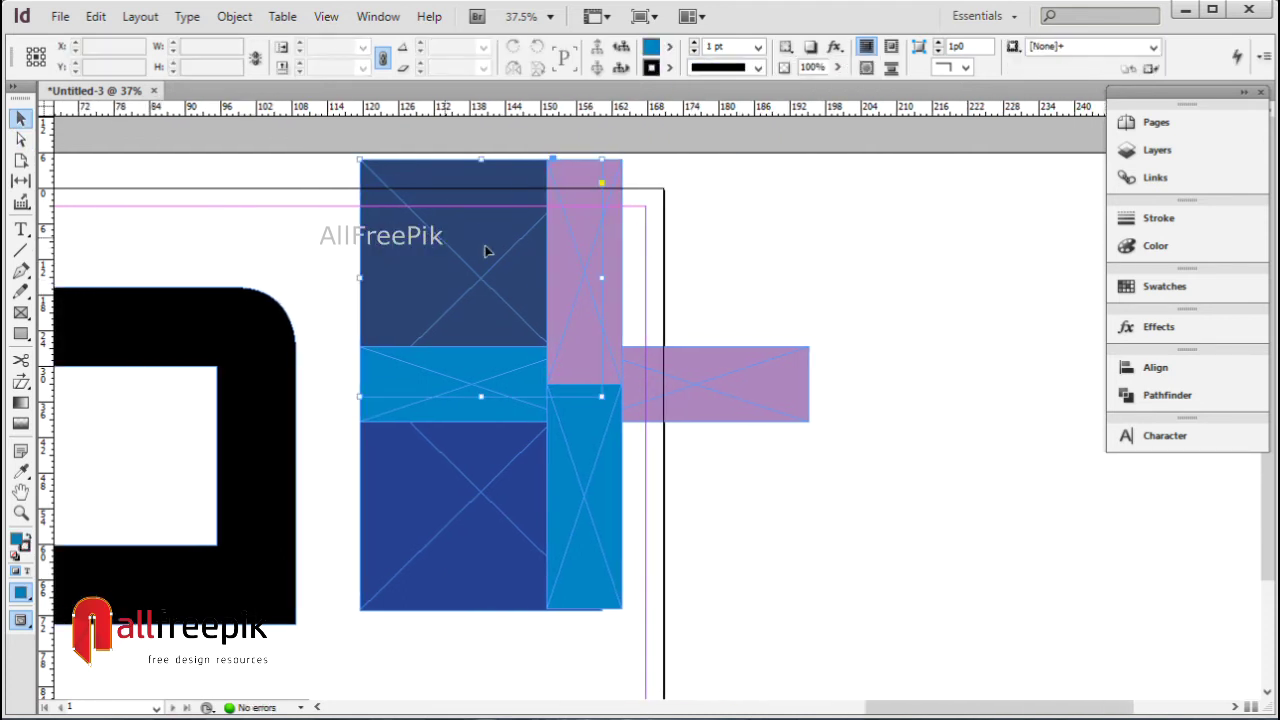
pyautogui.click(667, 47)
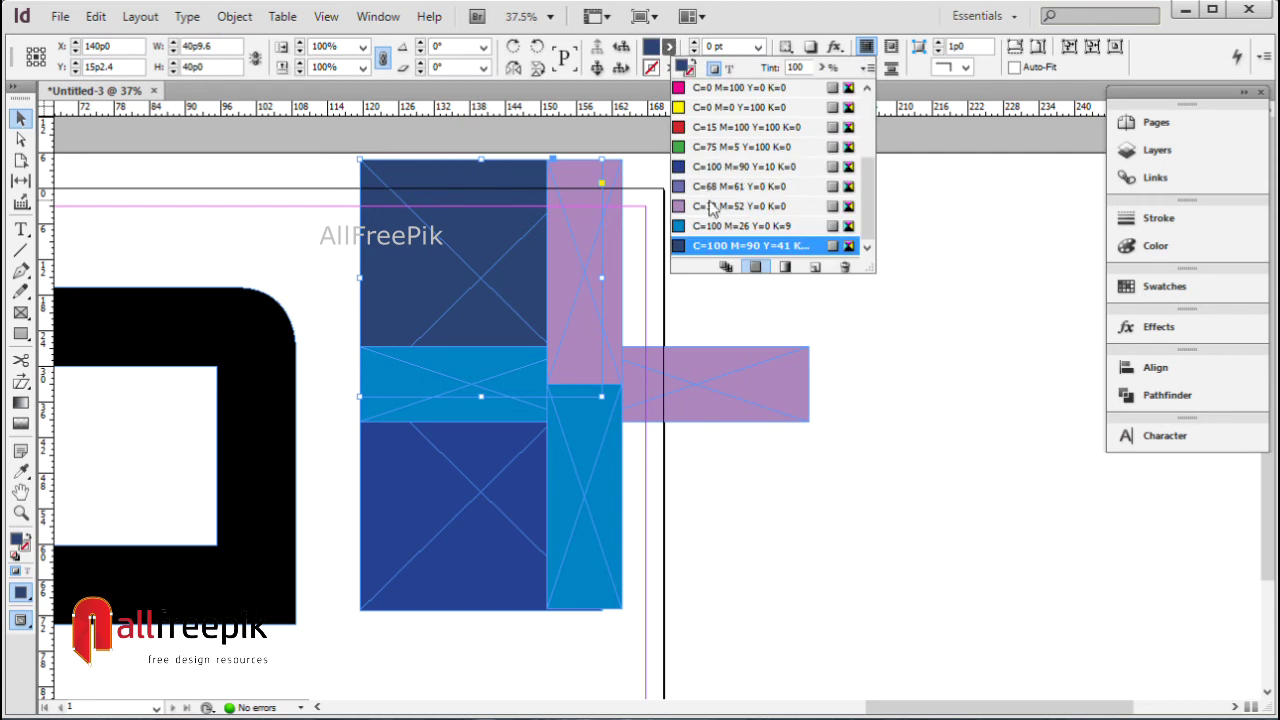
# Edit the navy swatch to a teal-navy C=100 M=74 Y=28
pyautogui.doubleClick(741, 246)
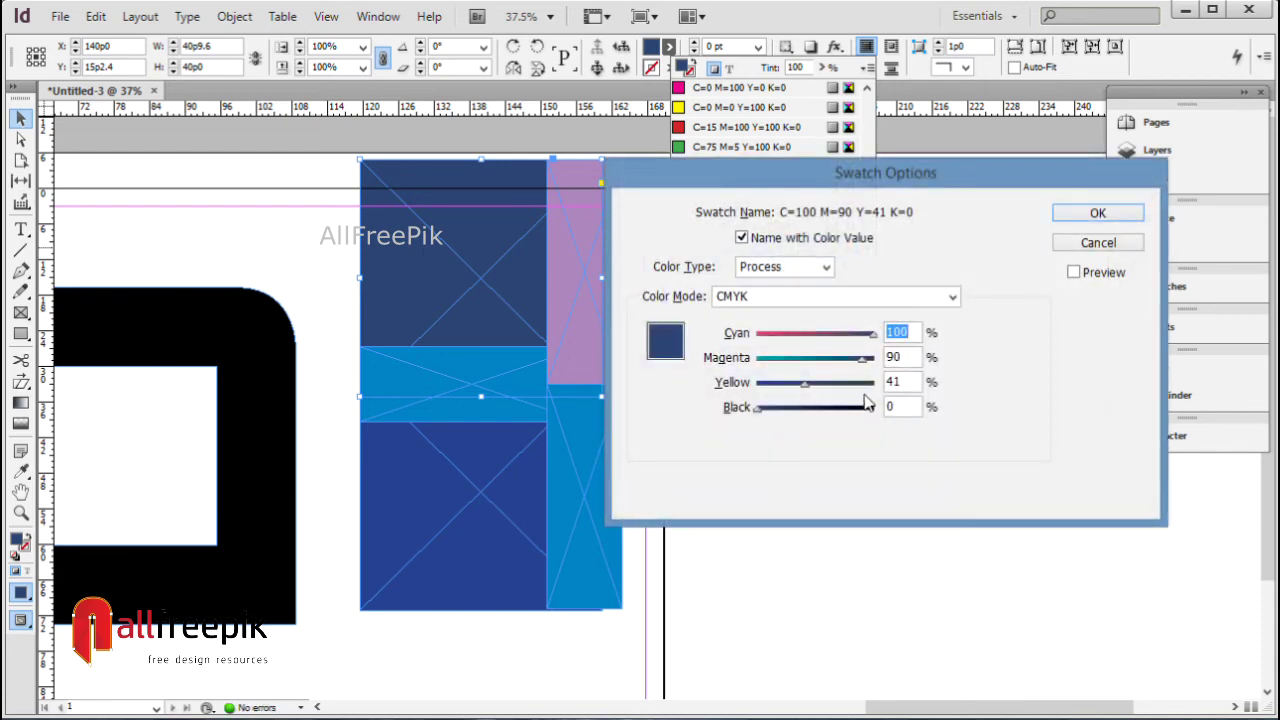
pyautogui.moveTo(805, 383); pyautogui.dragTo(790, 386)
pyautogui.moveTo(862, 368); pyautogui.dragTo(849, 367)
pyautogui.click(1090, 214)
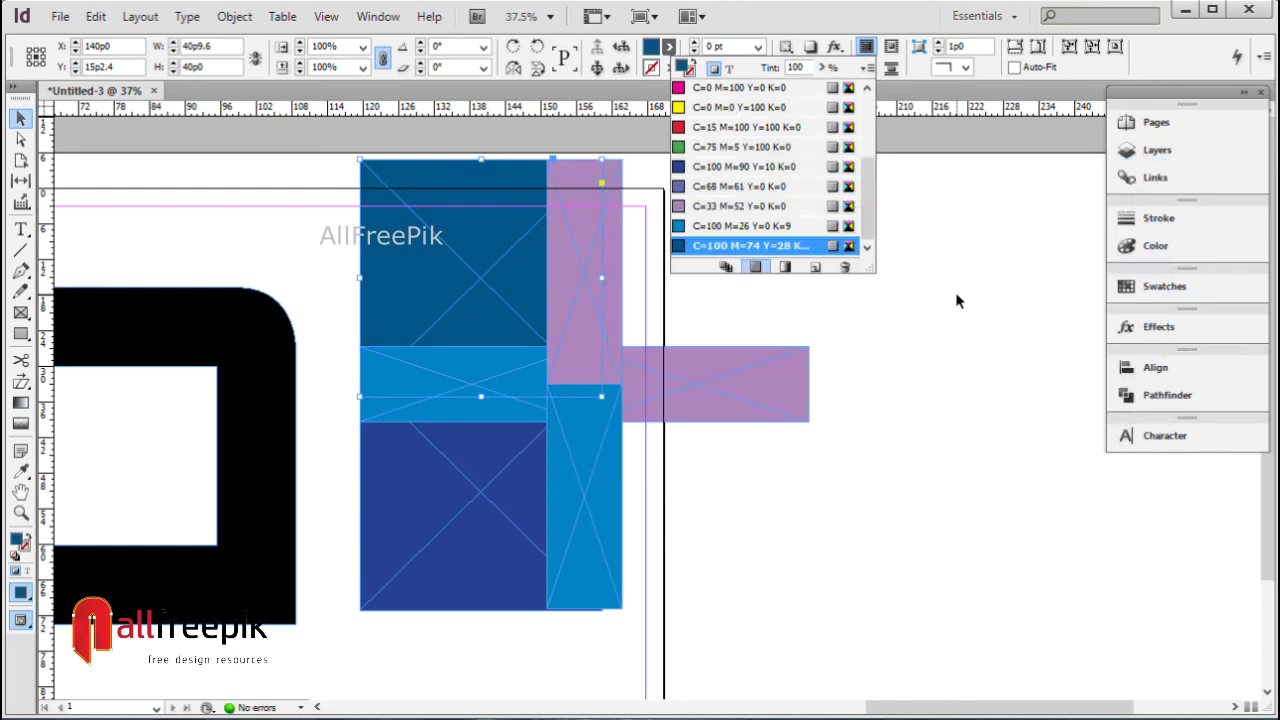
pyautogui.click(954, 297)
# Copy rectangles into the right quadrants: teal-navy at lower-right, dark blue at upper-right
pyautogui.moveTo(690, 328); pyautogui.dragTo(642, 328)
pyautogui.click(451, 251)
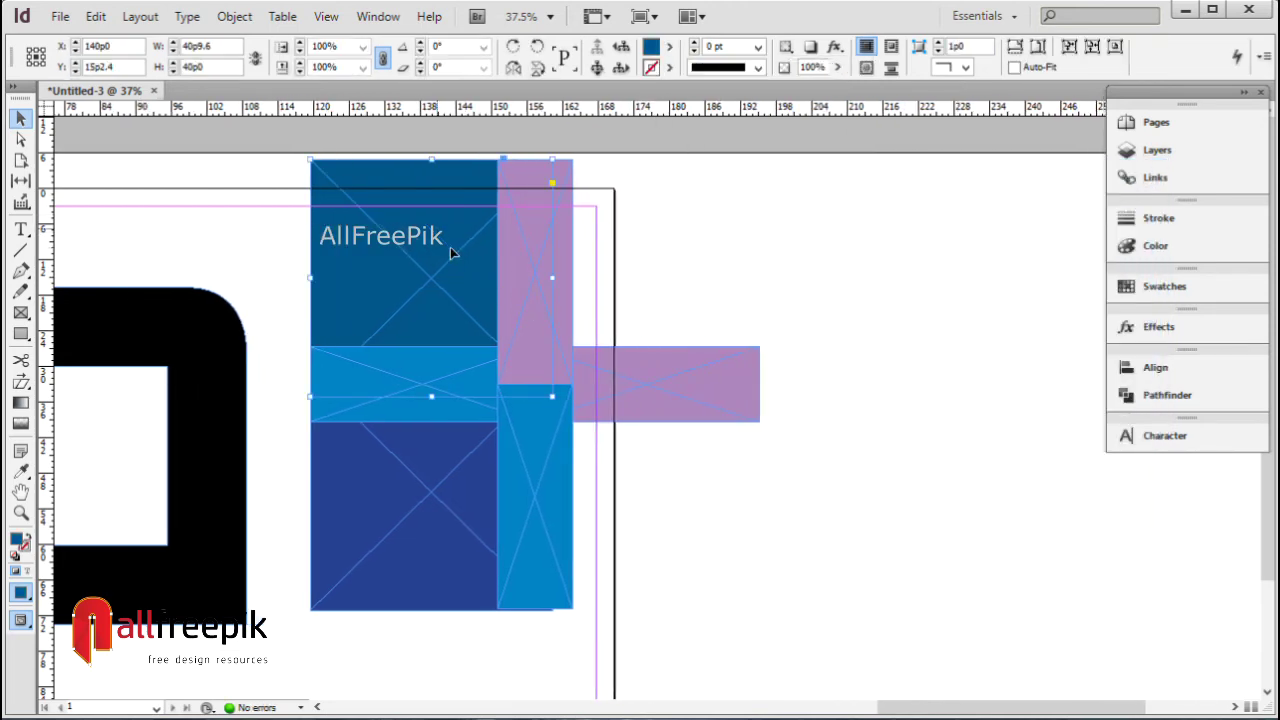
pyautogui.moveTo(451, 251); pyautogui.dragTo(645, 444)
pyautogui.moveTo(480, 486); pyautogui.dragTo(650, 299)
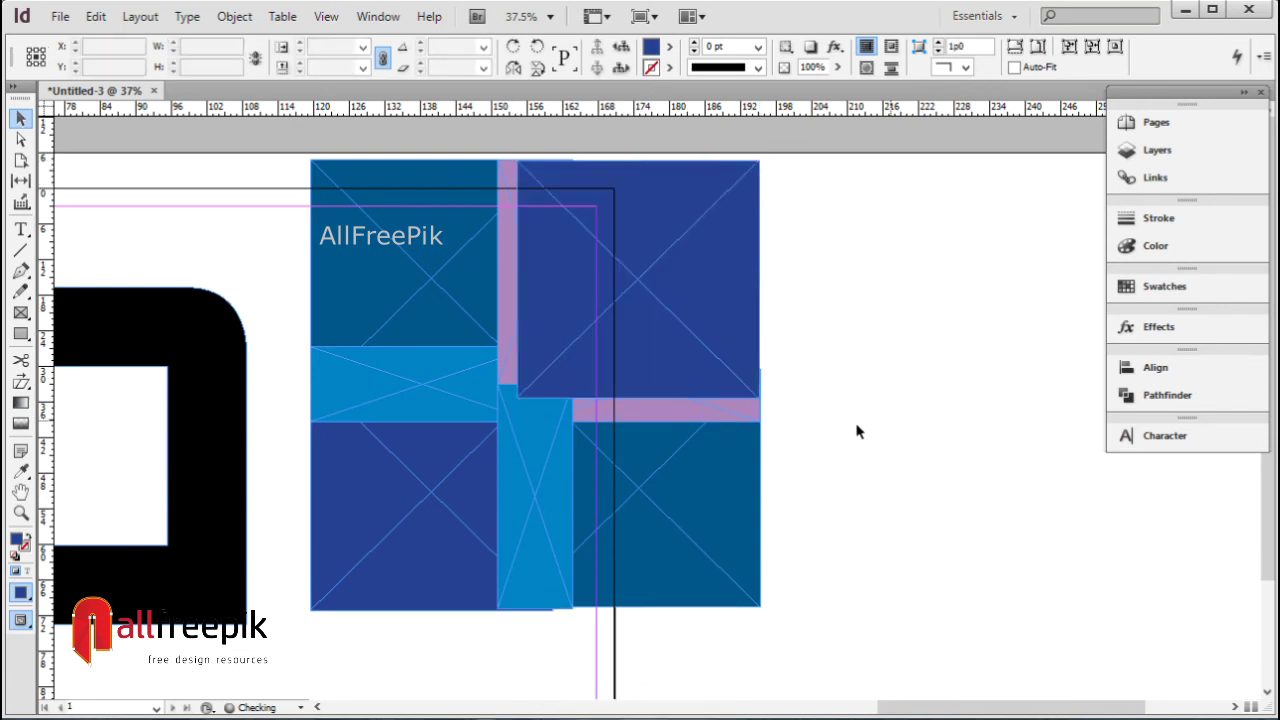
# Send the upper-right square to the back, behind the pink cross
pyautogui.rightClick(697, 239)
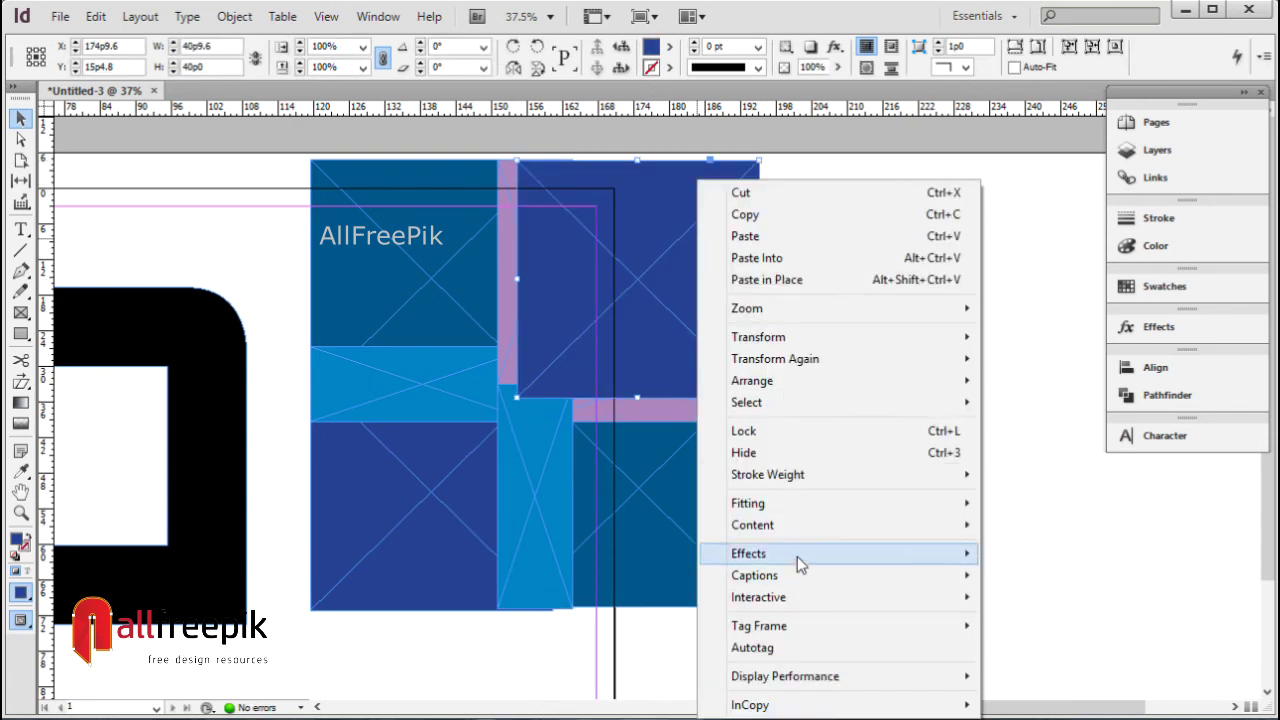
pyautogui.moveTo(852, 392)
pyautogui.click(1031, 403)
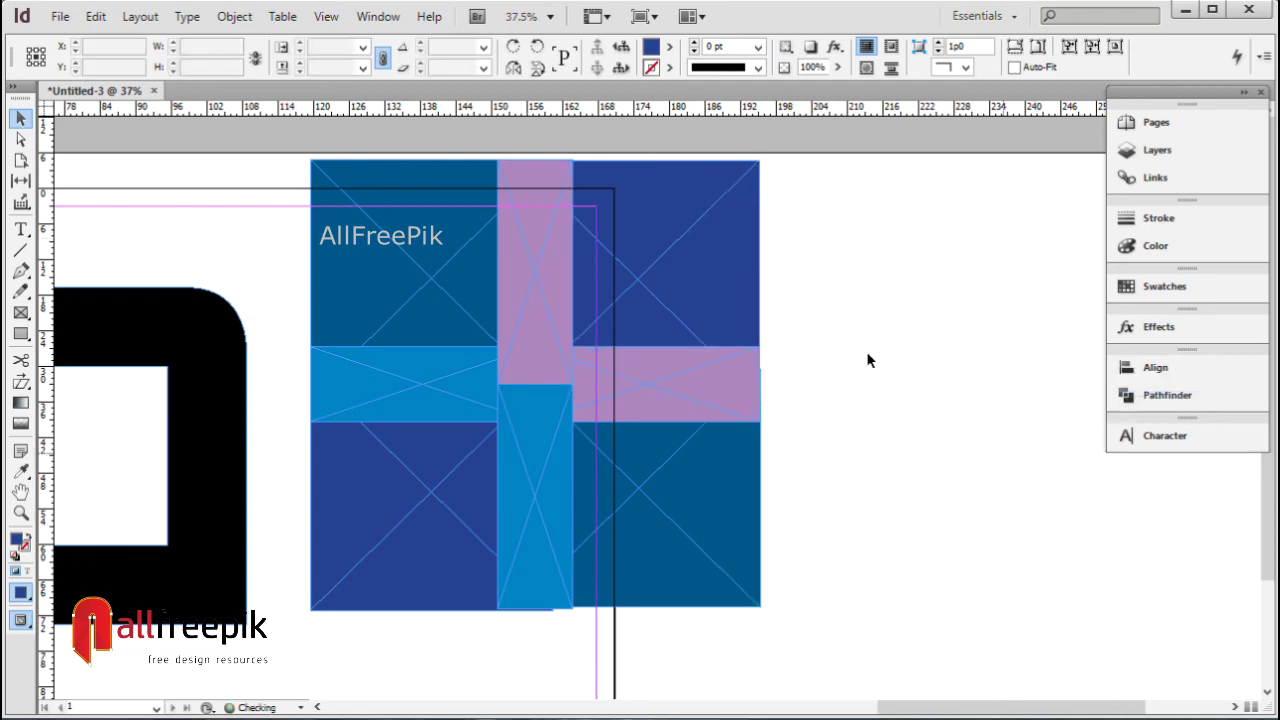
pyautogui.click(840, 203)
# Rotate all pattern pieces 45° into a diamond and group them
pyautogui.moveTo(344, 610); pyautogui.dragTo(772, 520)
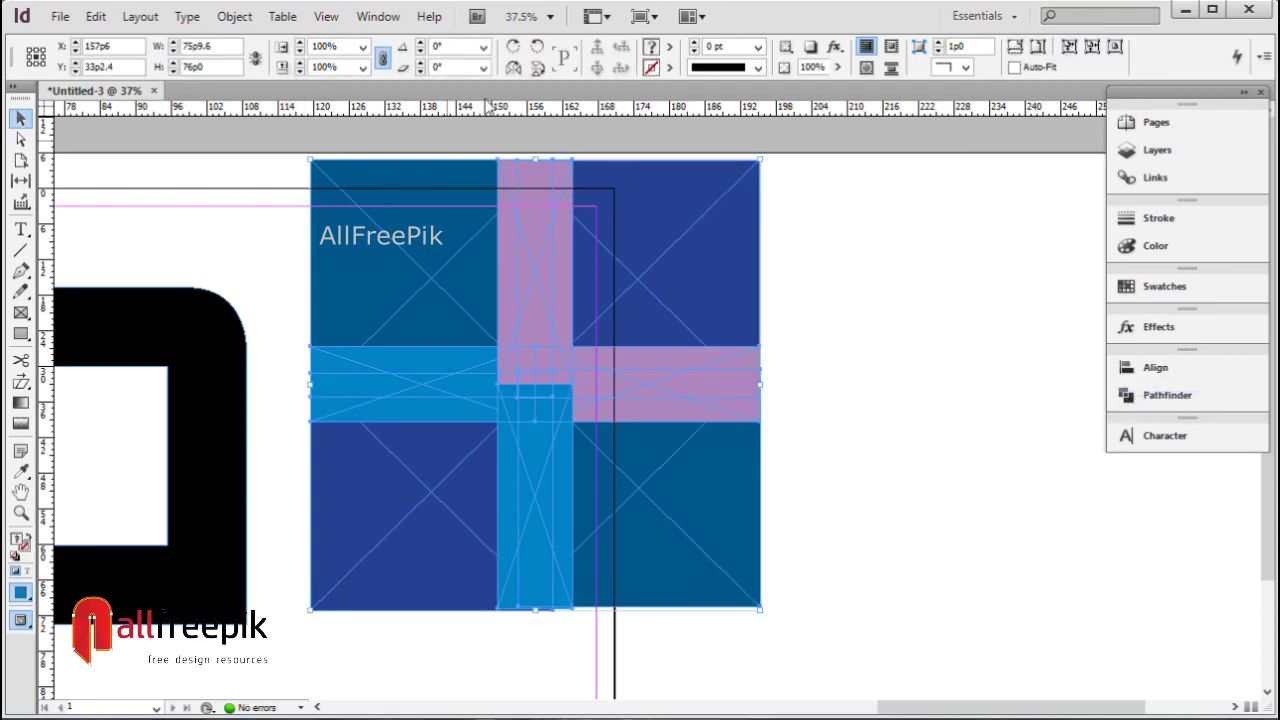
pyautogui.click(458, 48)
pyautogui.press('Return')
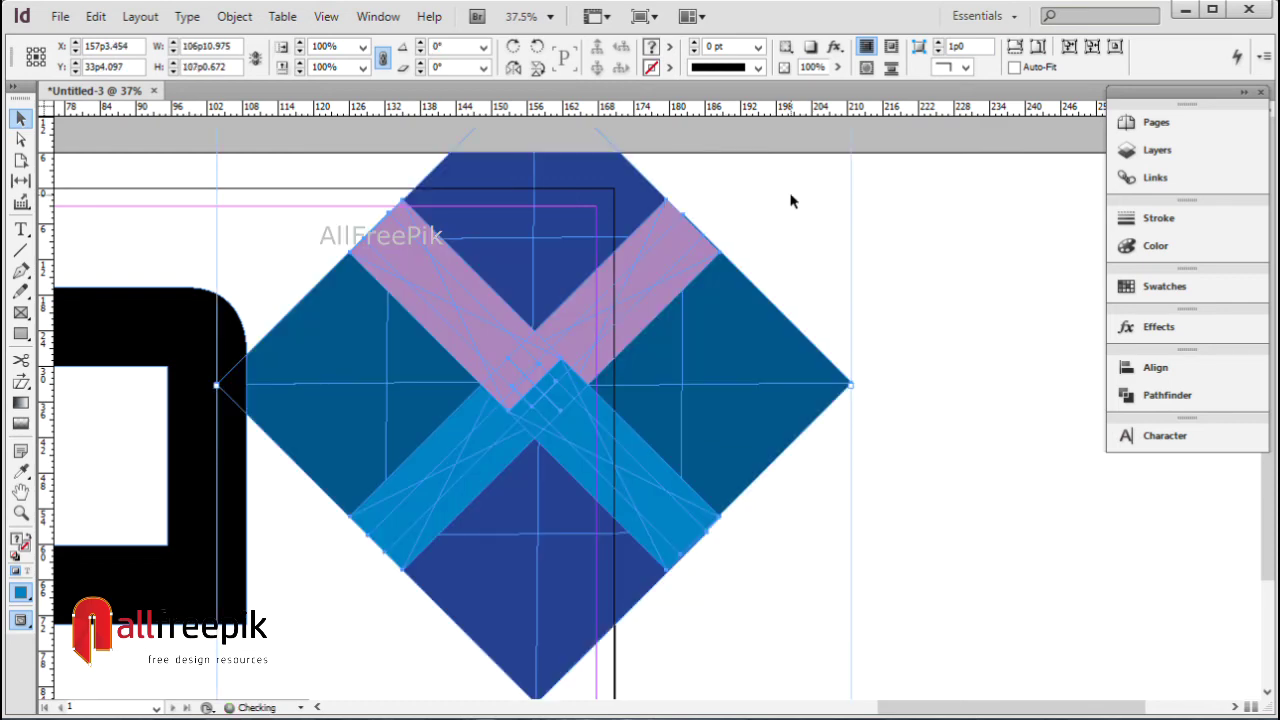
pyautogui.click(234, 16)
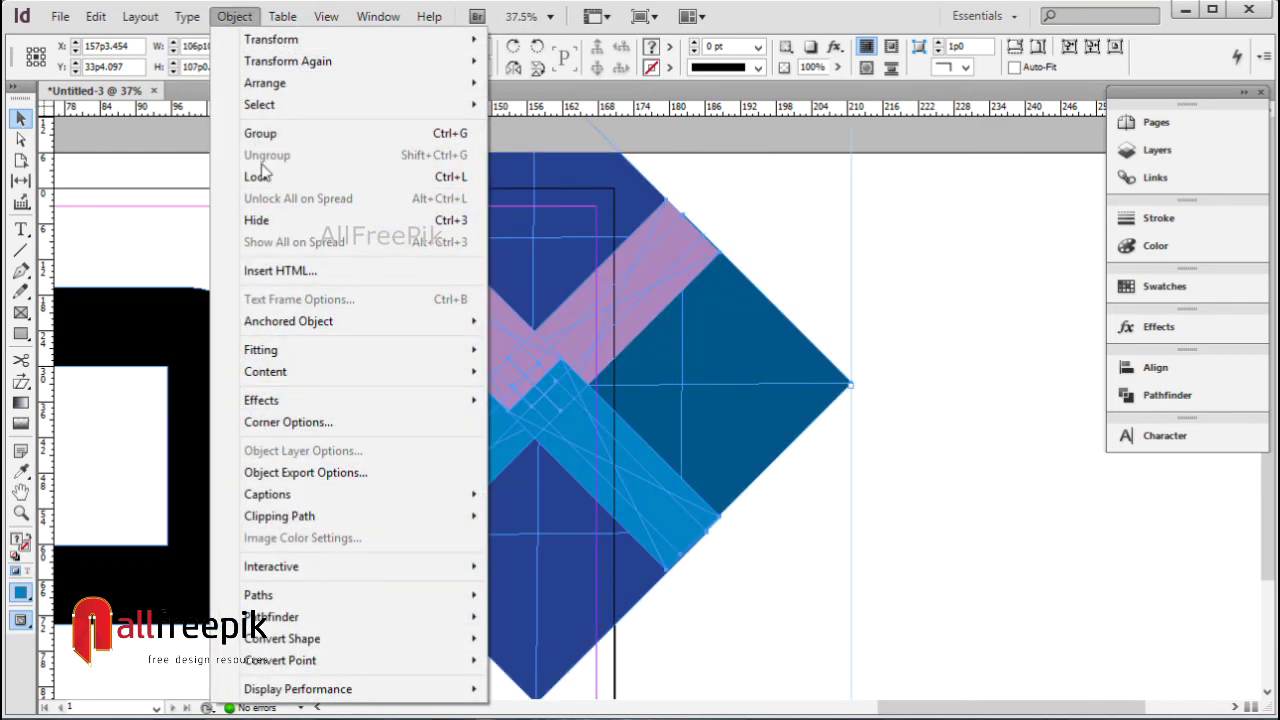
pyautogui.click(257, 131)
# Enlarge the diamond group to about 113p3.53 wide and move it beside the black rounded square
pyautogui.moveTo(606, 427); pyautogui.dragTo(661, 533)
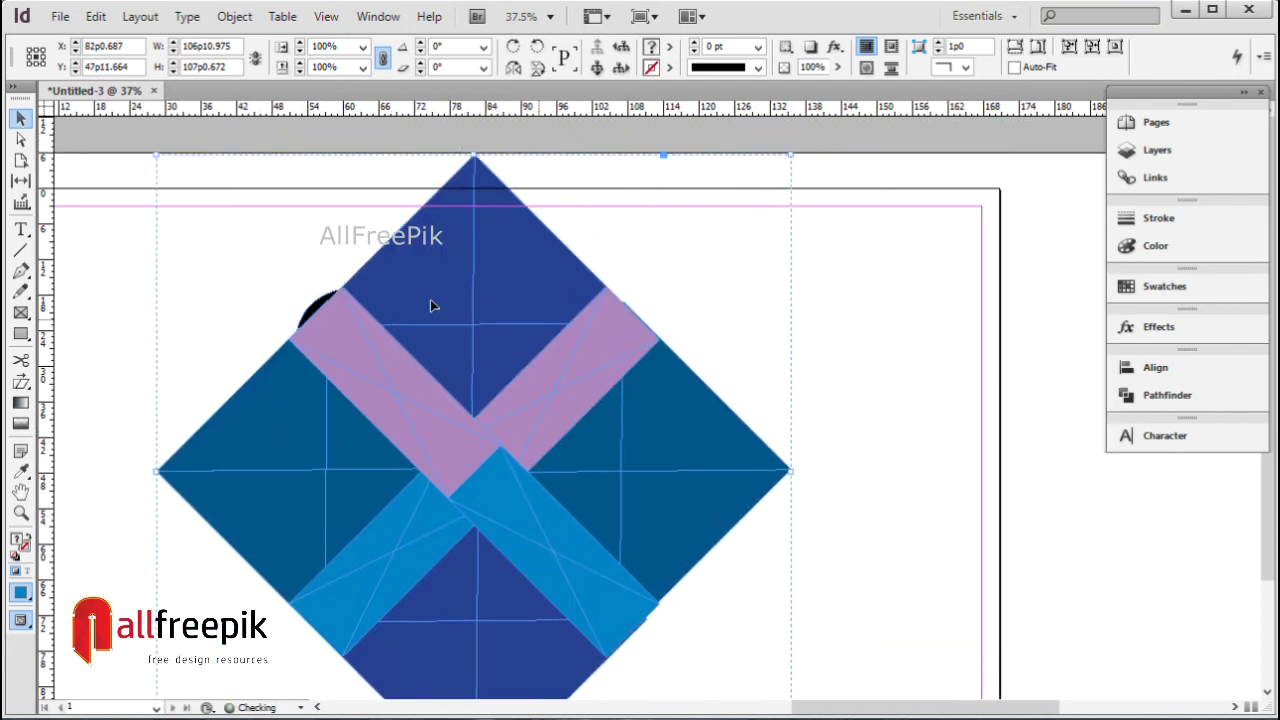
pyautogui.moveTo(551, 426); pyautogui.dragTo(587, 342)
pyautogui.hotkey('ctrl', '-')
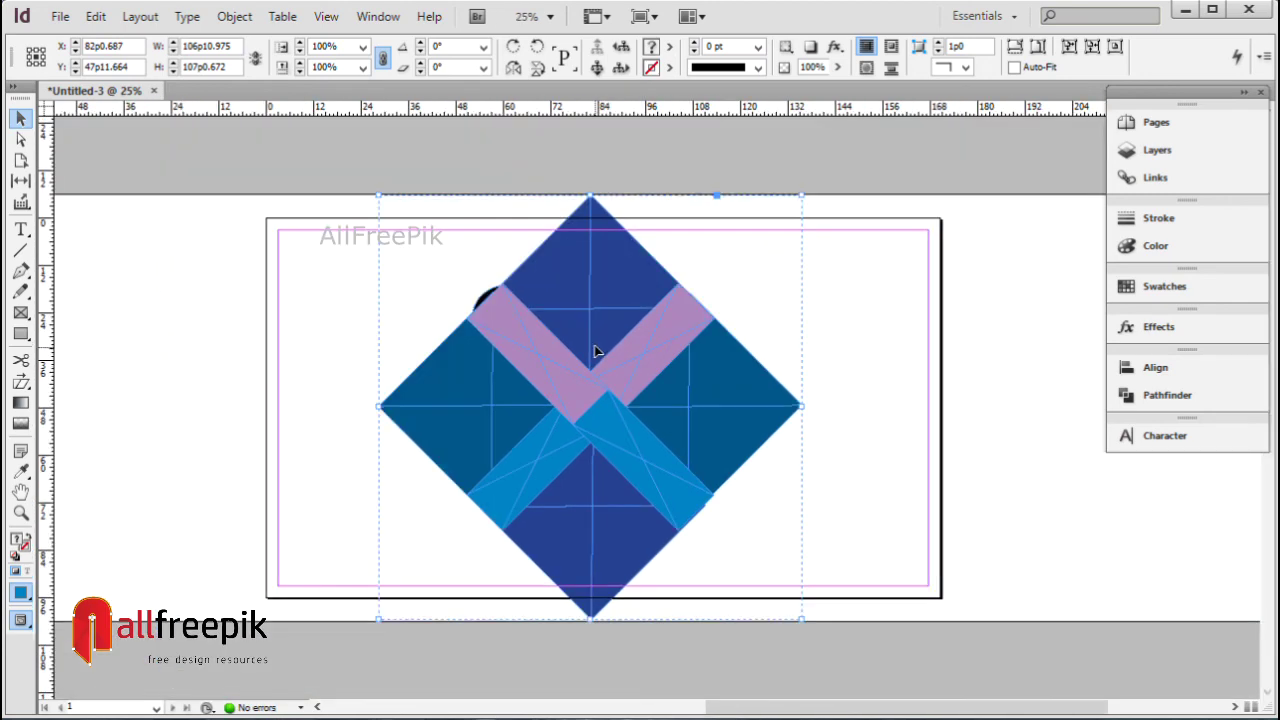
pyautogui.moveTo(795, 197); pyautogui.dragTo(814, 186)
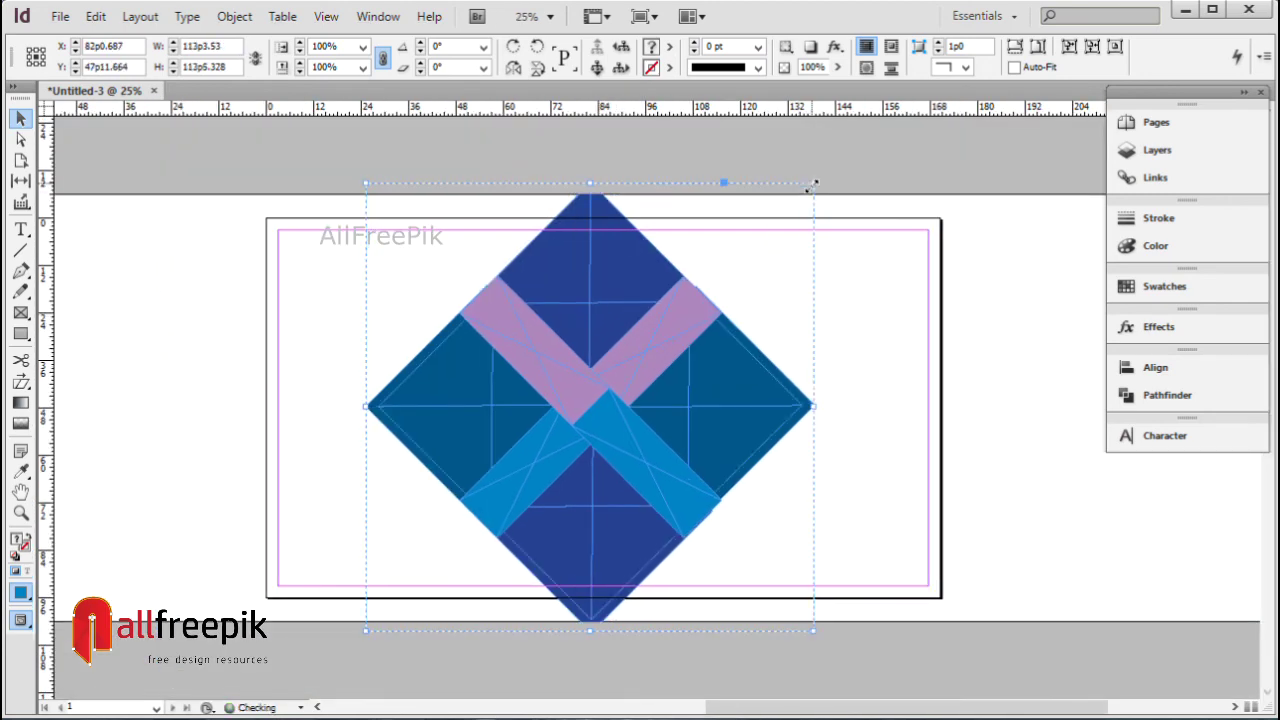
pyautogui.click(797, 254)
pyautogui.click(771, 406)
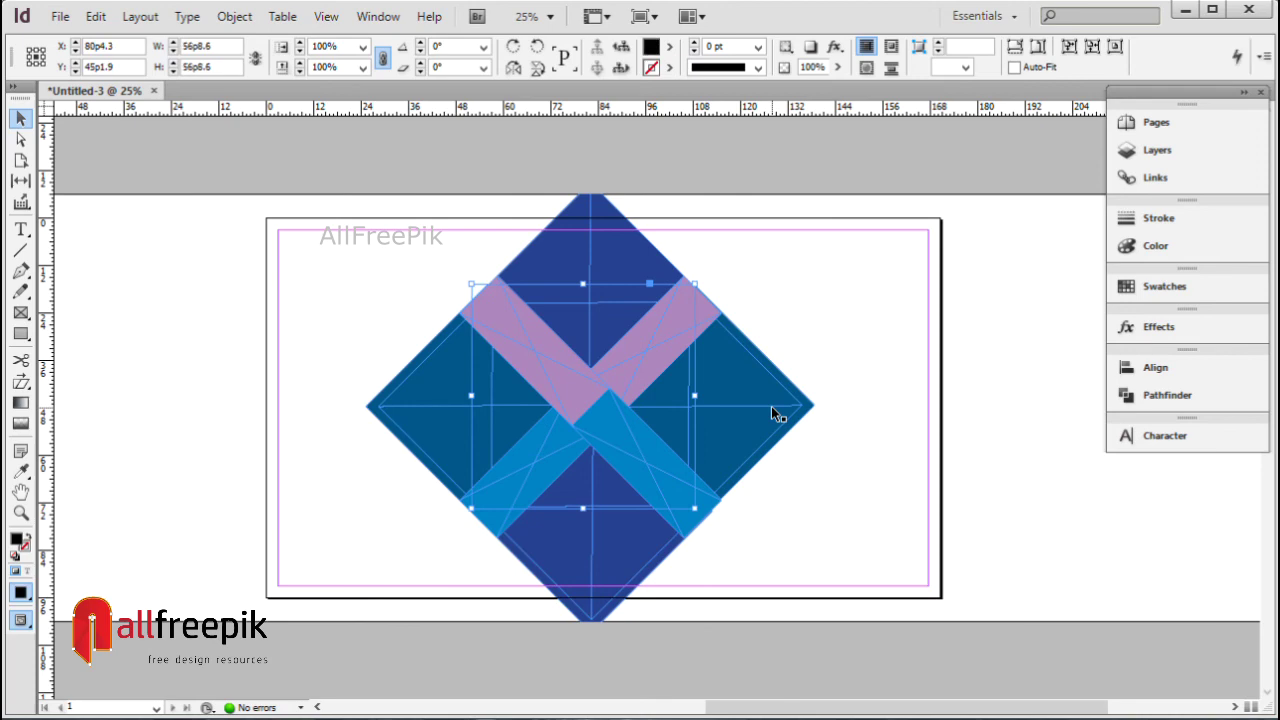
pyautogui.moveTo(758, 405); pyautogui.dragTo(1116, 407)
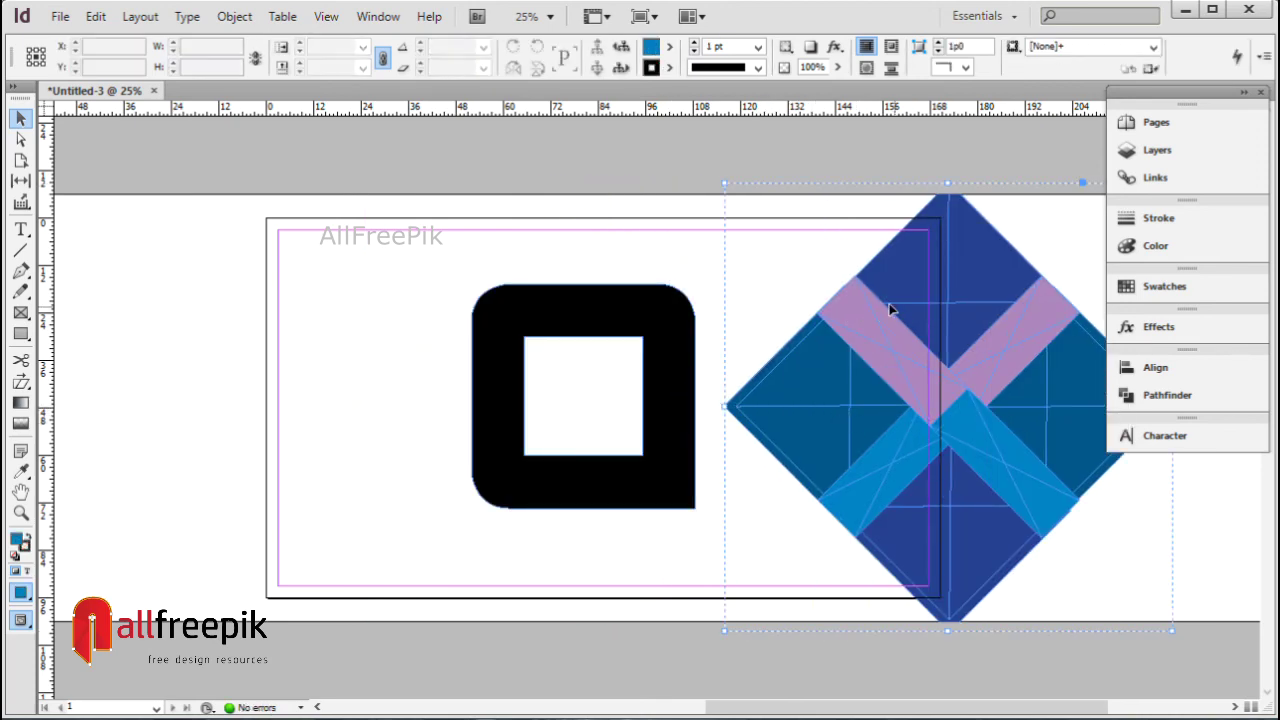
pyautogui.click(95, 16)
# Copy the diamond group and Paste Into the black rounded square
pyautogui.click(150, 105)
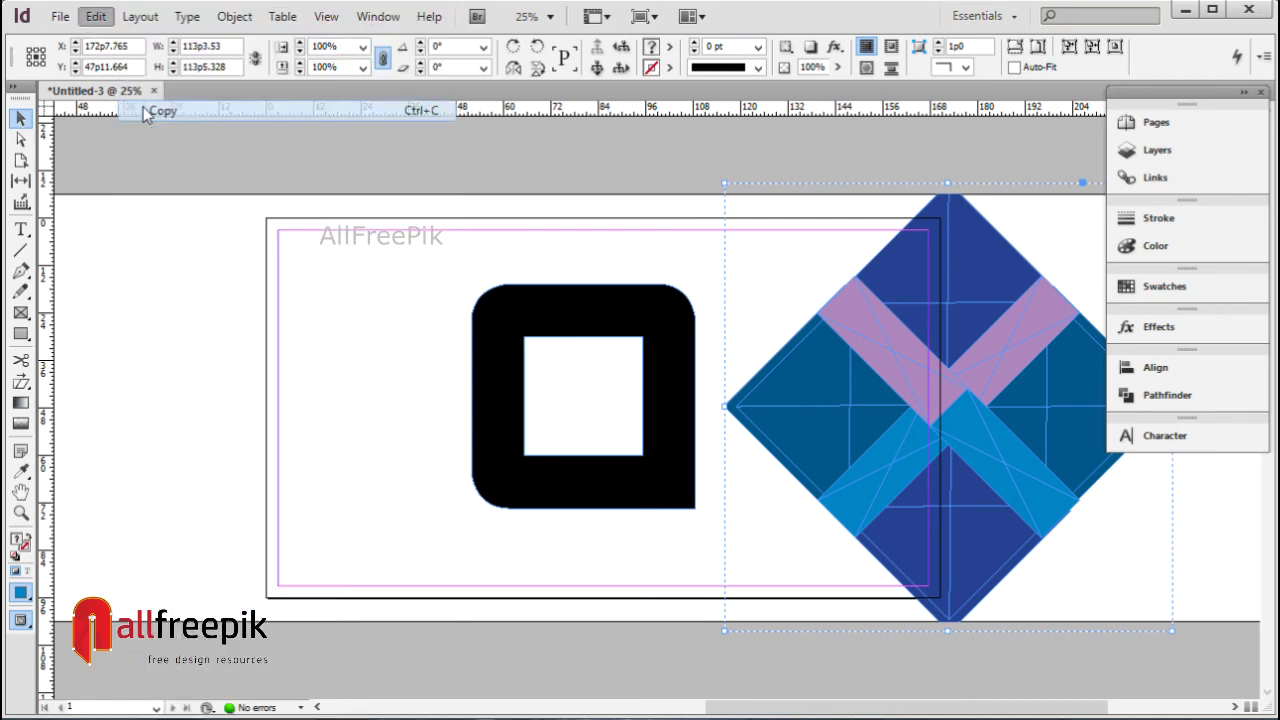
pyautogui.click(590, 306)
pyautogui.click(95, 16)
pyautogui.click(190, 177)
pyautogui.click(714, 259)
pyautogui.press('w')
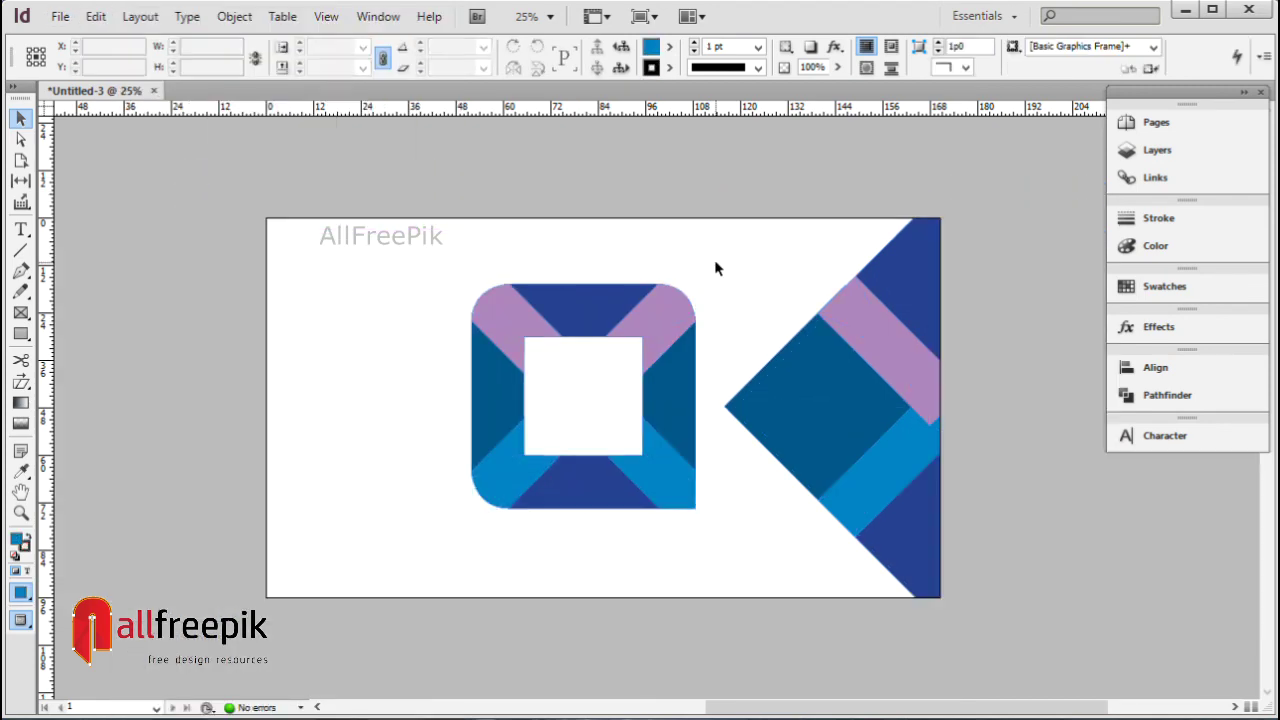
pyautogui.moveTo(757, 276); pyautogui.dragTo(668, 278)
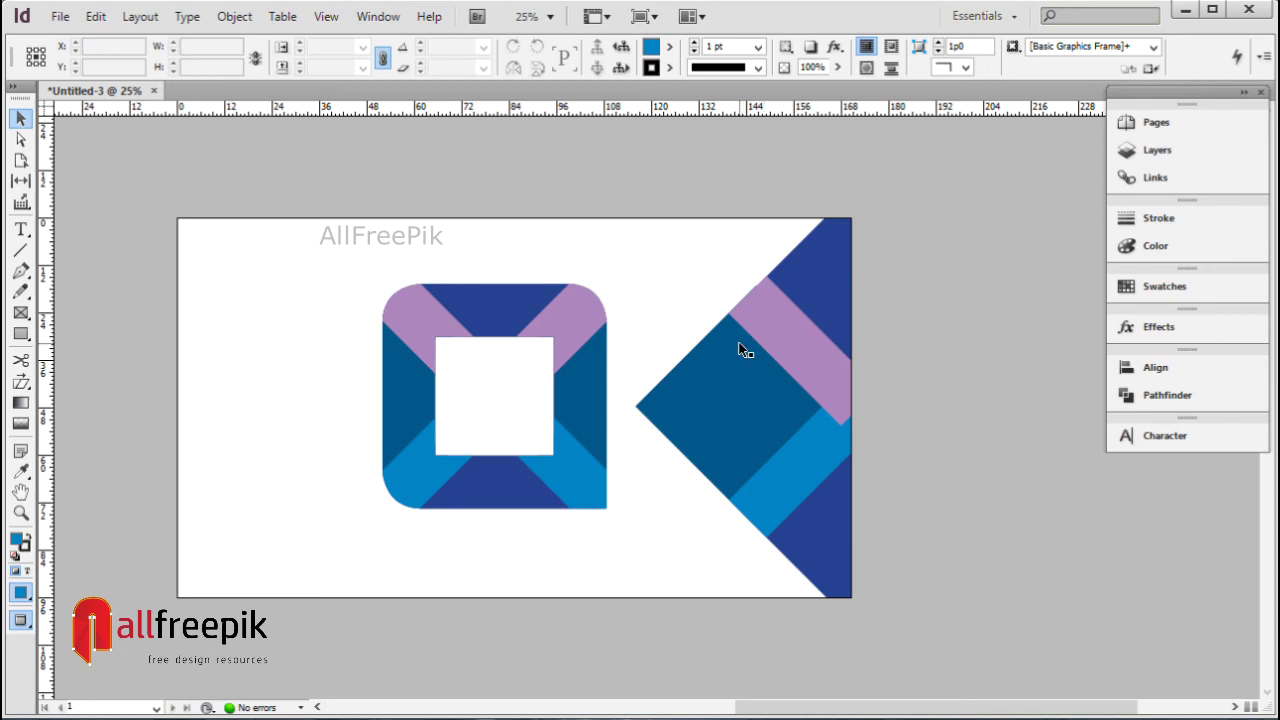
pyautogui.press('w')
# Move the original diamond off the page to the right and nudge the rounded square slightly up
pyautogui.click(745, 410)
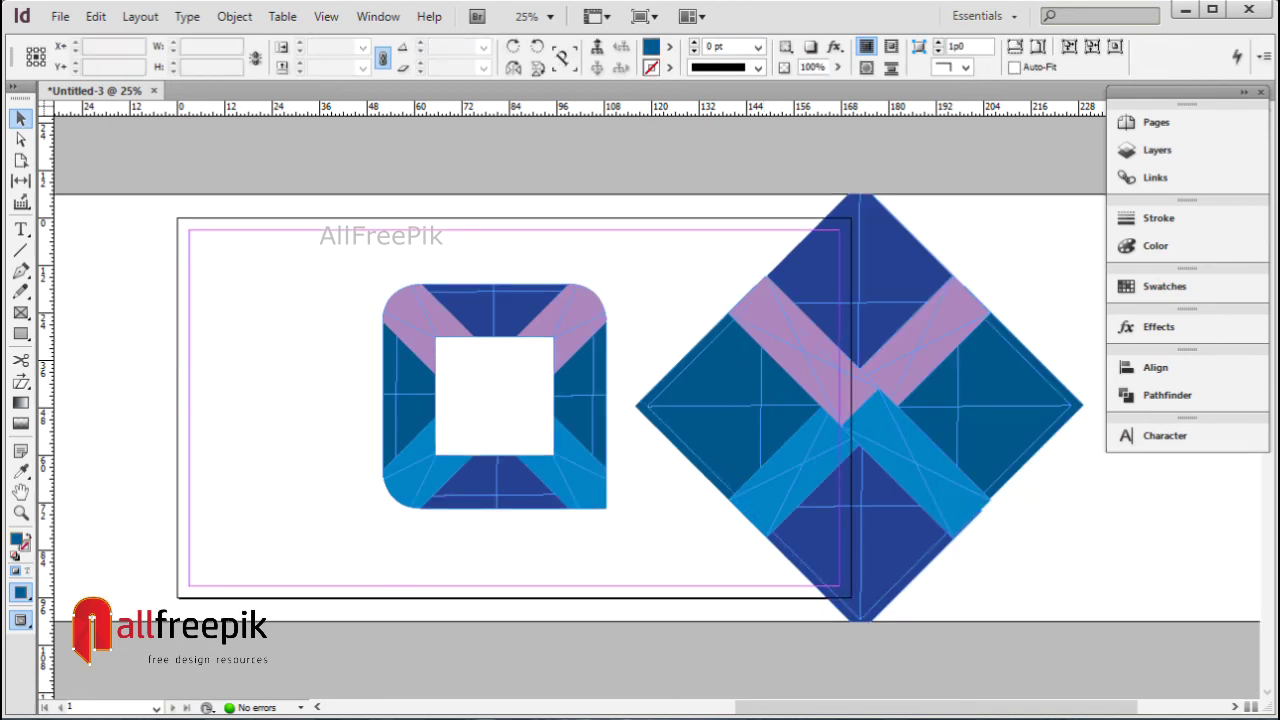
pyautogui.click(780, 379)
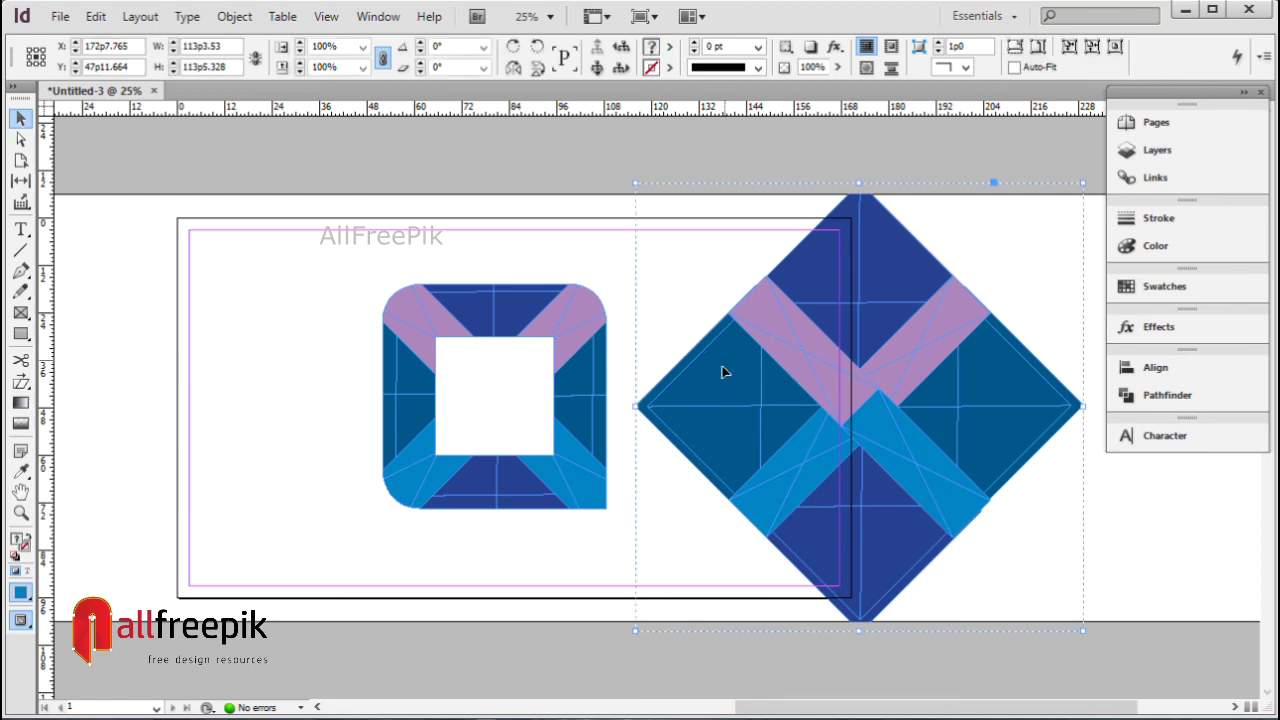
pyautogui.moveTo(724, 372); pyautogui.dragTo(1046, 372)
pyautogui.moveTo(594, 383); pyautogui.dragTo(606, 357)
pyautogui.click(714, 309)
pyautogui.moveTo(724, 224); pyautogui.dragTo(220, 614)
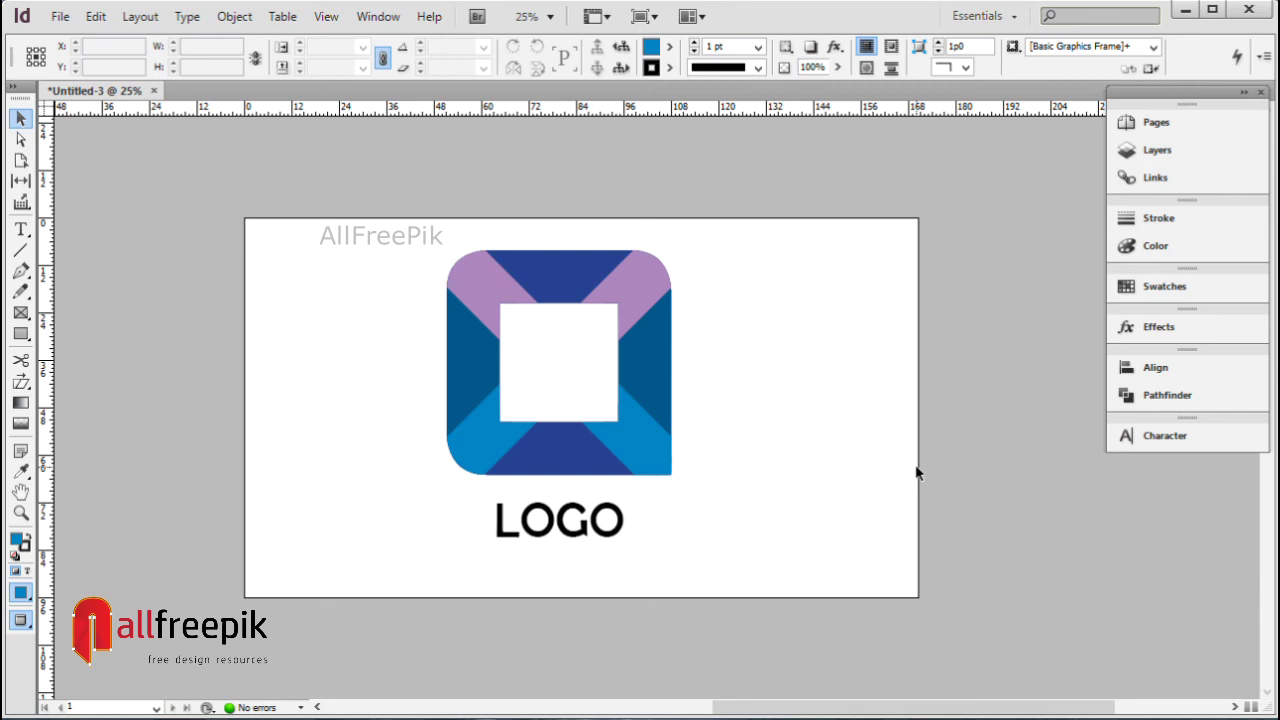
# Nudge the LOGO text up under the icon, then nudge icon and text down together
pyautogui.click(576, 558)
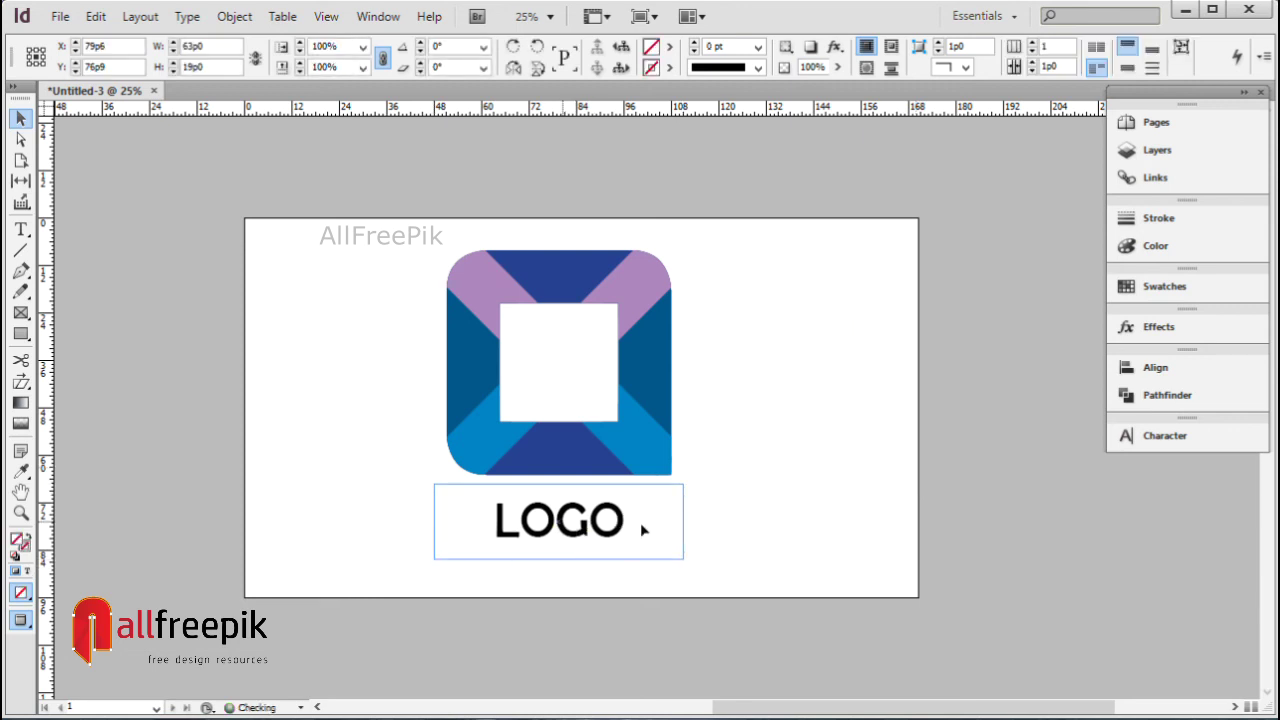
pyautogui.hotkey('shift', 'Up')
pyautogui.hotkey('shift', 'Up')
pyautogui.click(720, 521)
pyautogui.press('w')
pyautogui.moveTo(727, 214); pyautogui.dragTo(398, 548)
pyautogui.hotkey('shift', 'Down')
pyautogui.hotkey('shift', 'Down')
pyautogui.hotkey('shift', 'Down')
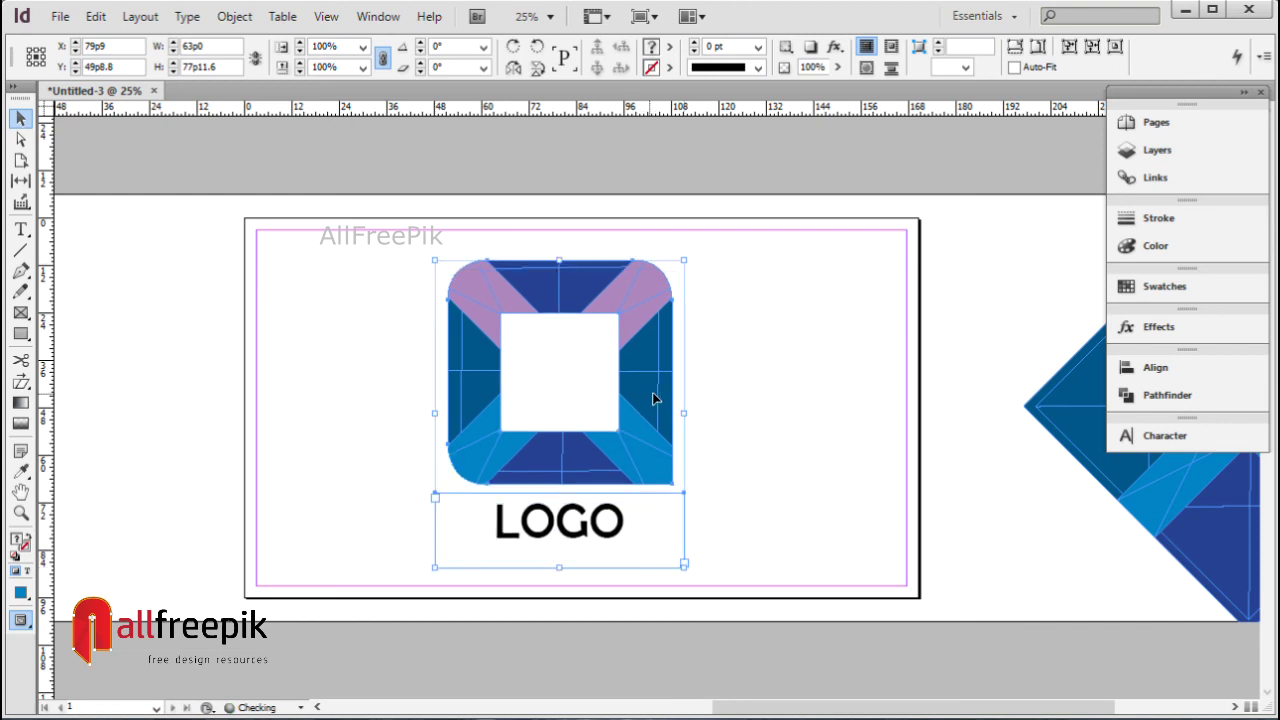
pyautogui.click(780, 417)
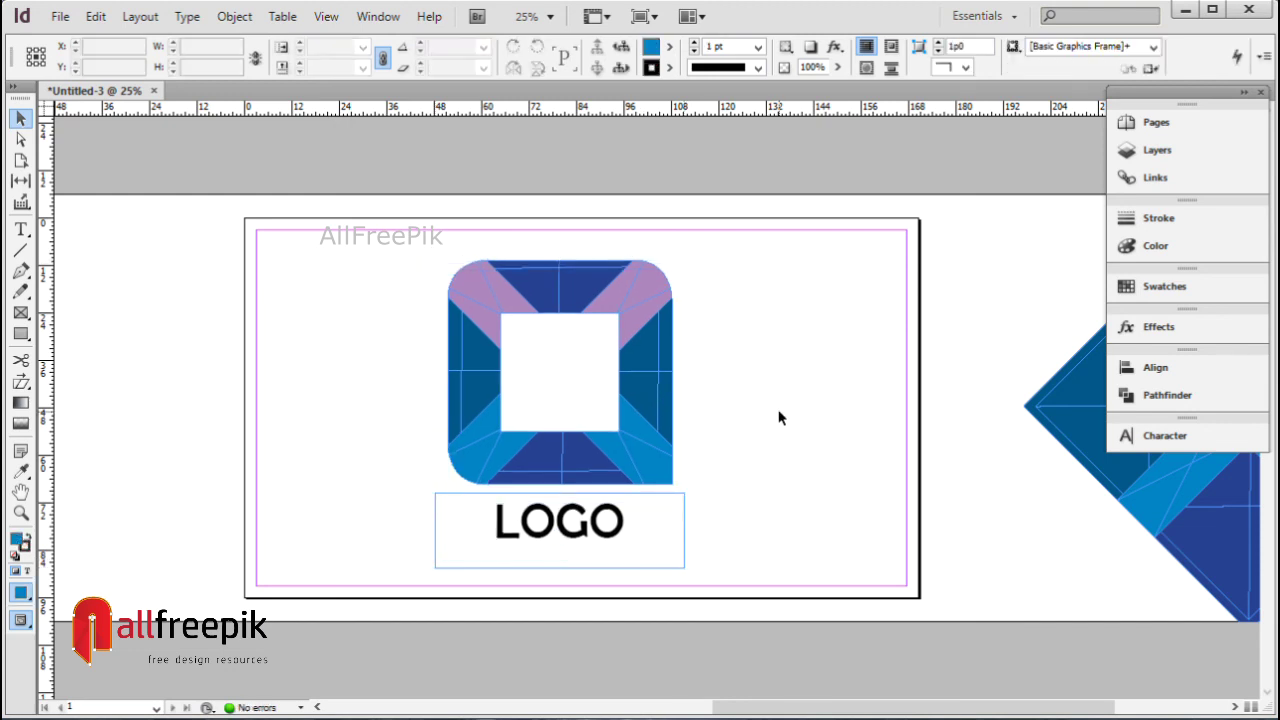